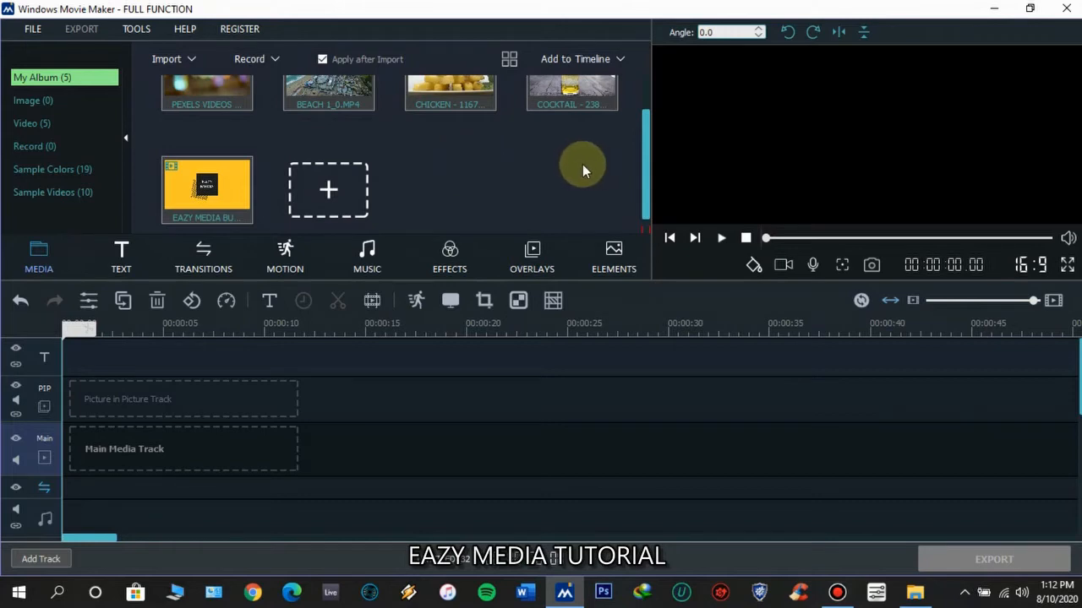
# Step: Look through the imported video clips in My Album
pyautogui.scroll(1, 539, 170)
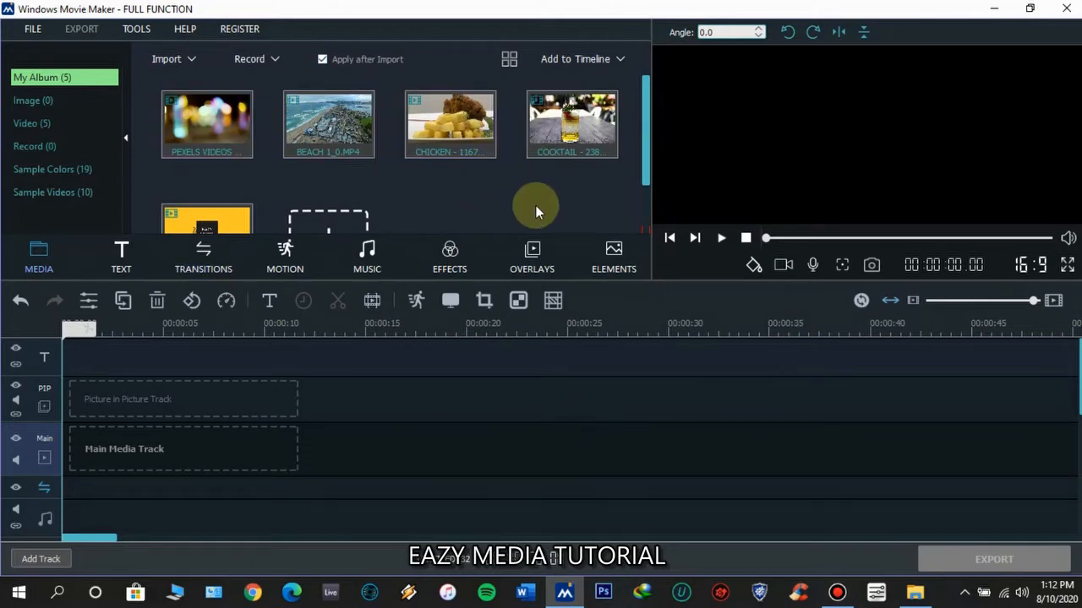
pyautogui.scroll(-2, 541, 209)
pyautogui.scroll(2, 551, 212)
pyautogui.scroll(-2, 394, 188)
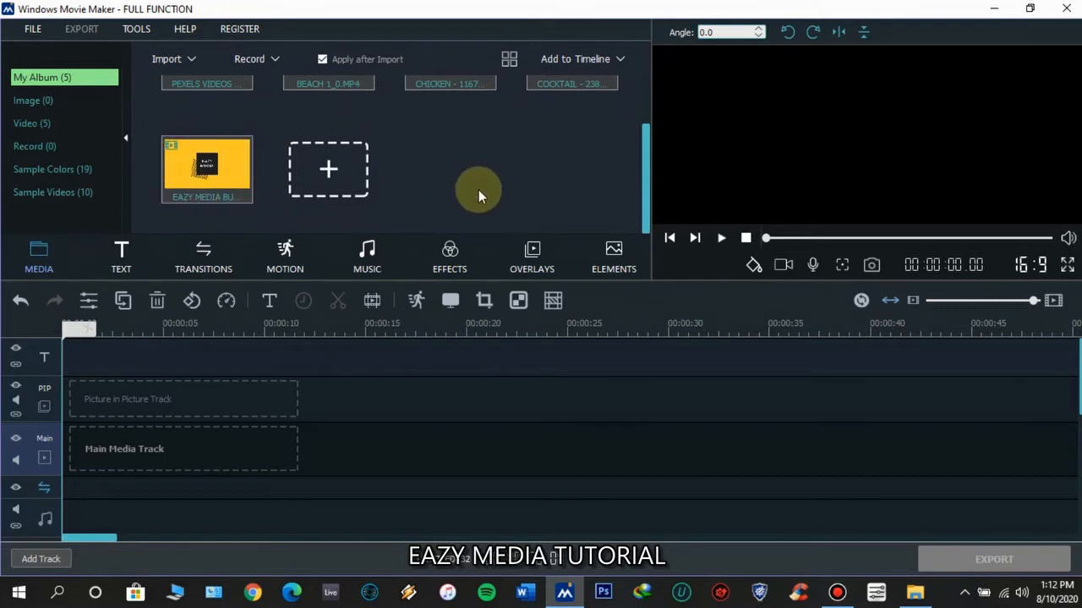
pyautogui.scroll(2, 478, 189)
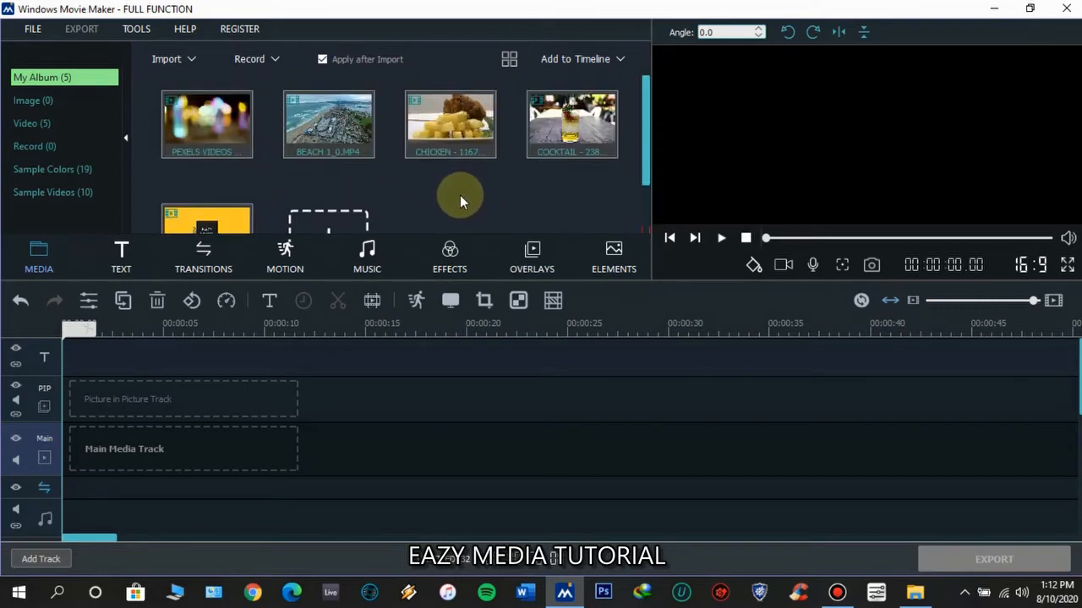
pyautogui.scroll(-2, 459, 201)
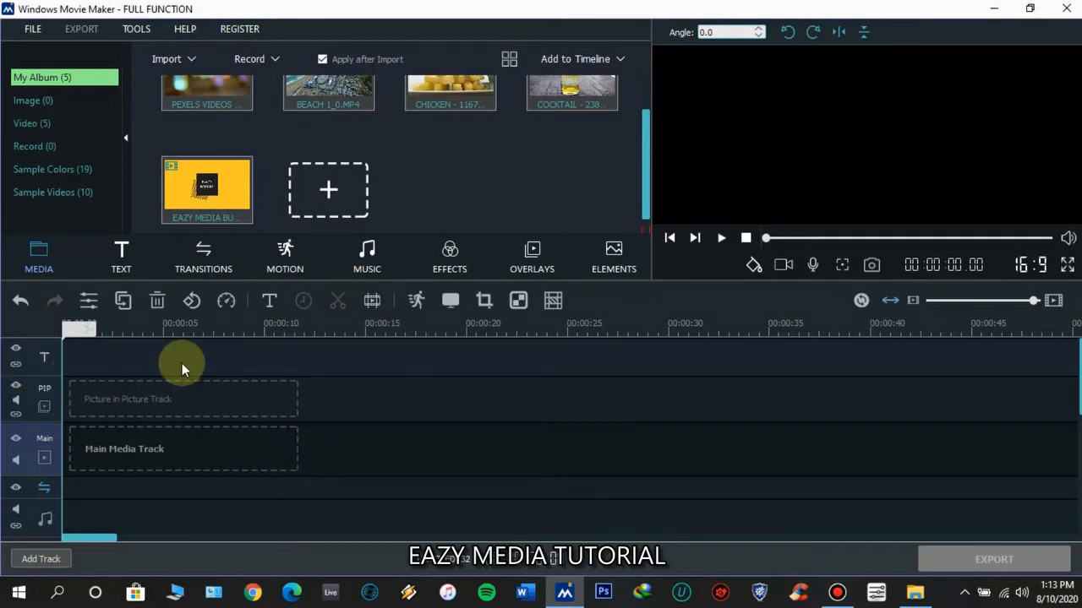
# Step: Examine the timeline's text, picture-in-picture, main media and audio tracks, and the available options for adding tracks
pyautogui.click(35, 361)
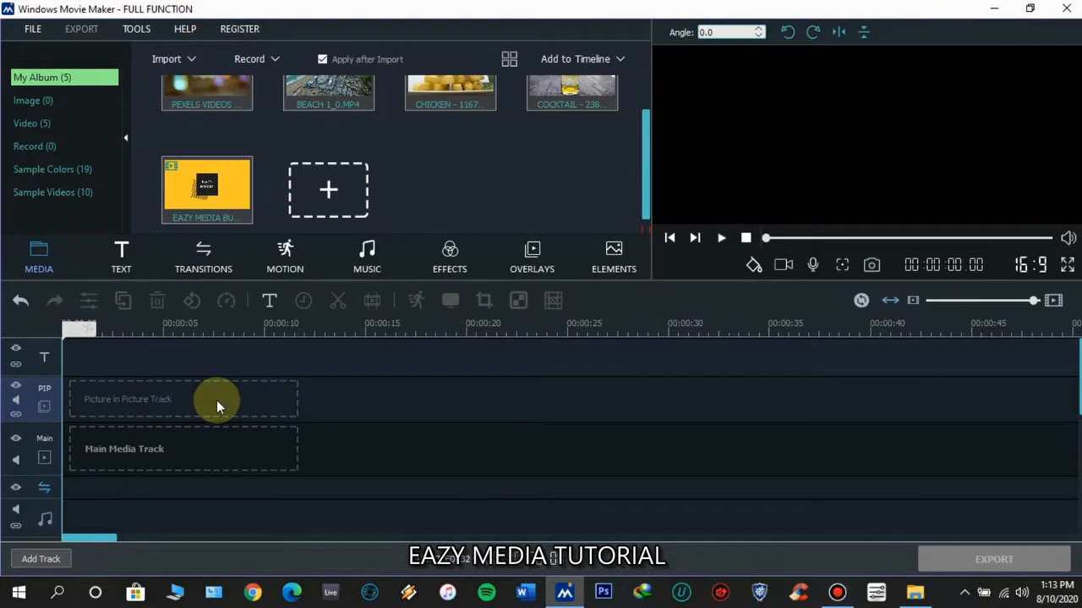
pyautogui.click(30, 444)
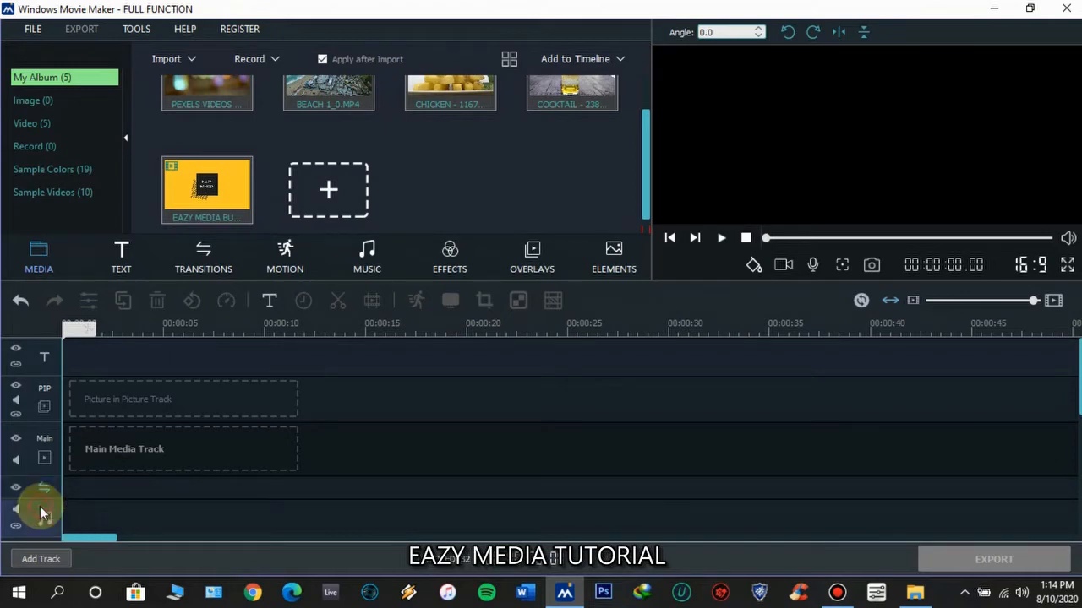
pyautogui.scroll(-2, 100, 497)
pyautogui.scroll(2, 100, 496)
pyautogui.scroll(-1, 100, 502)
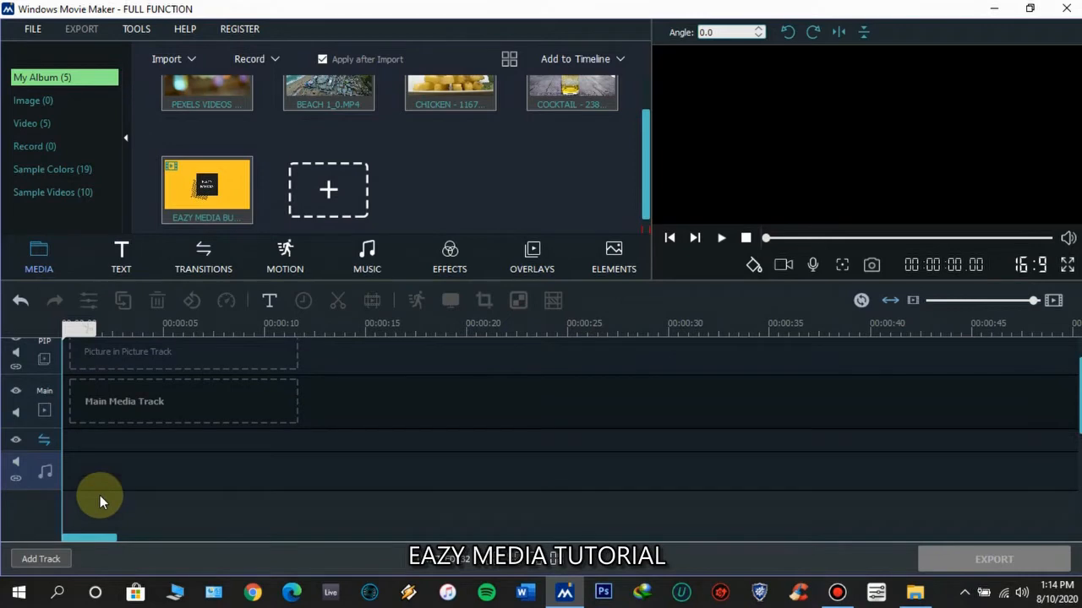
pyautogui.scroll(1, 100, 502)
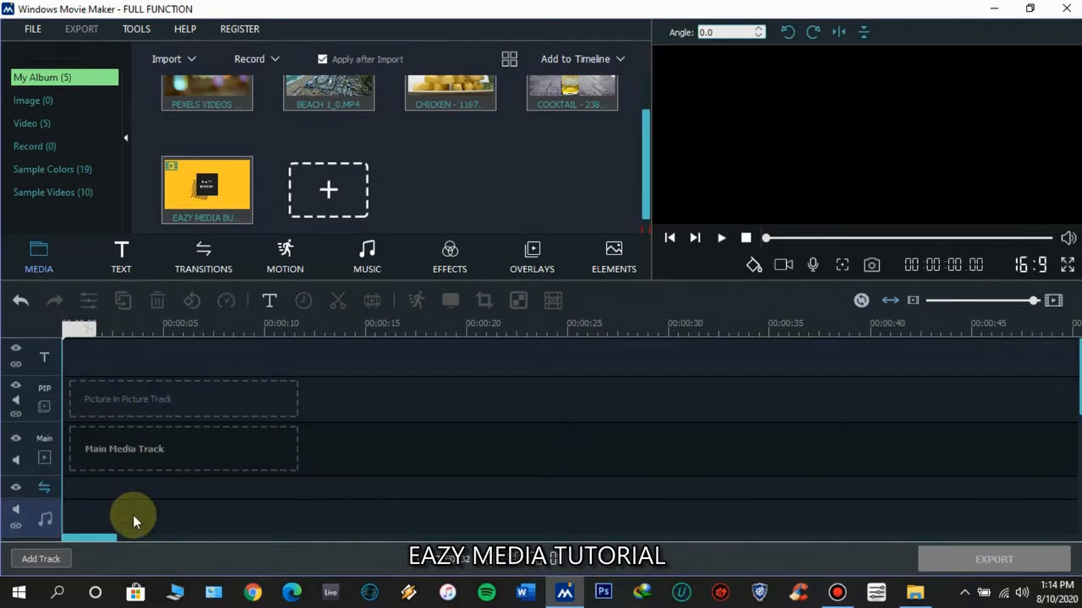
pyautogui.scroll(-1, 132, 516)
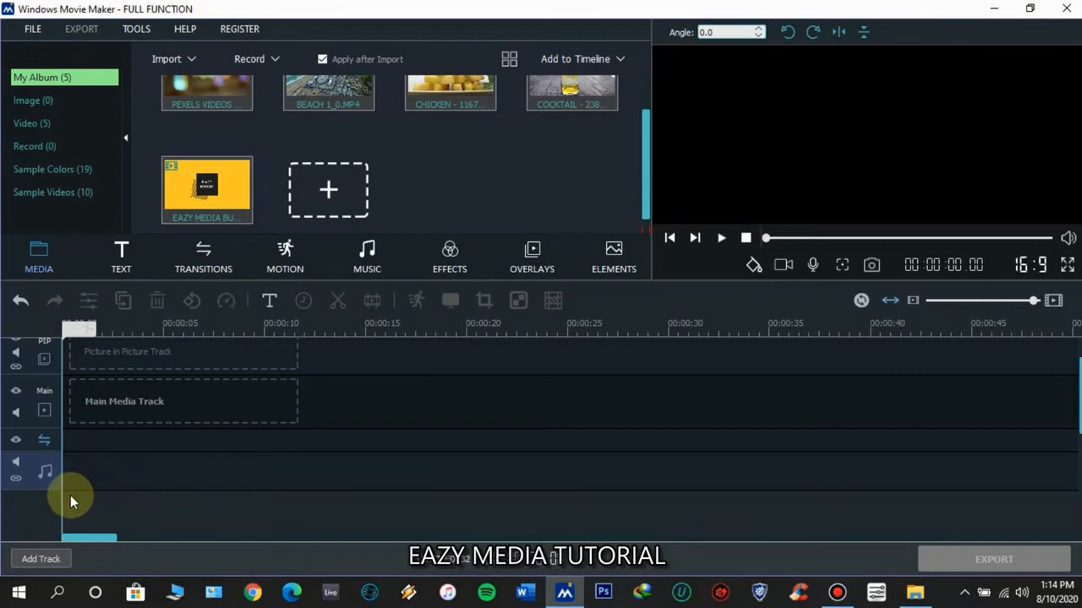
pyautogui.click(41, 559)
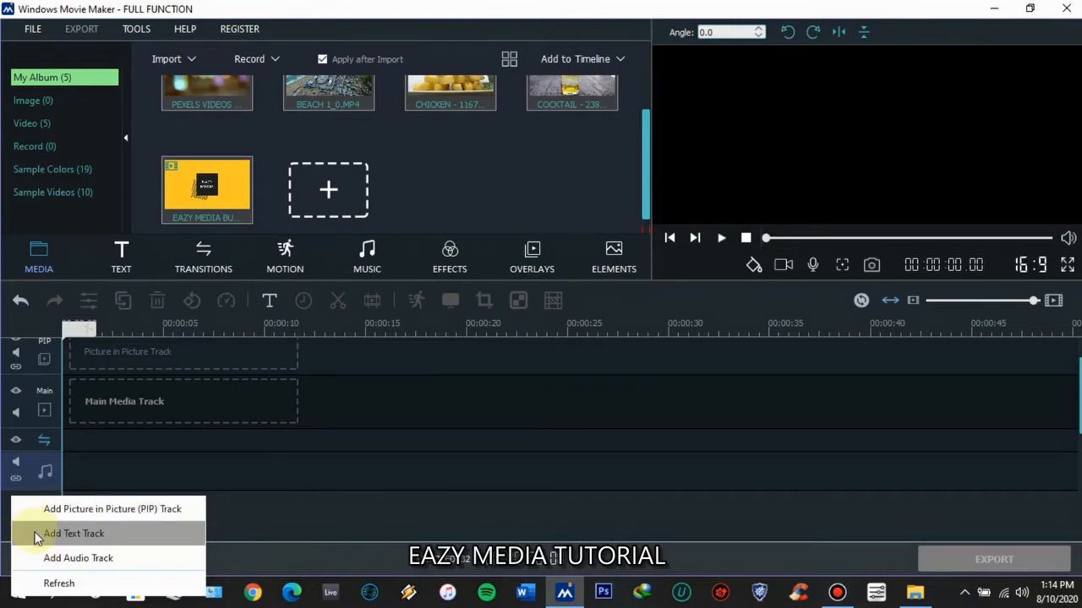
pyautogui.click(269, 519)
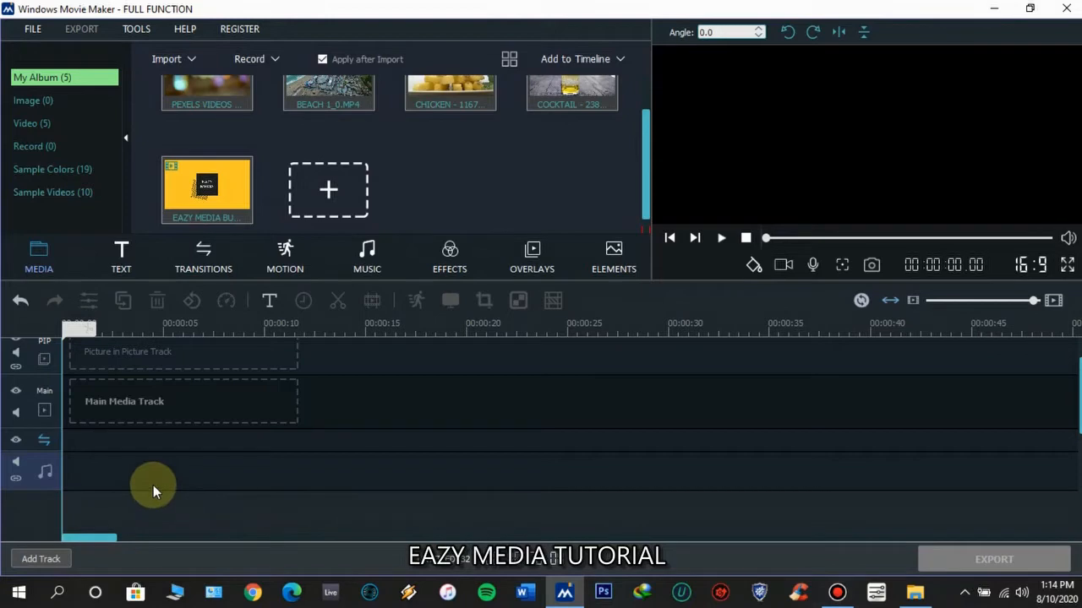
pyautogui.scroll(1, 153, 485)
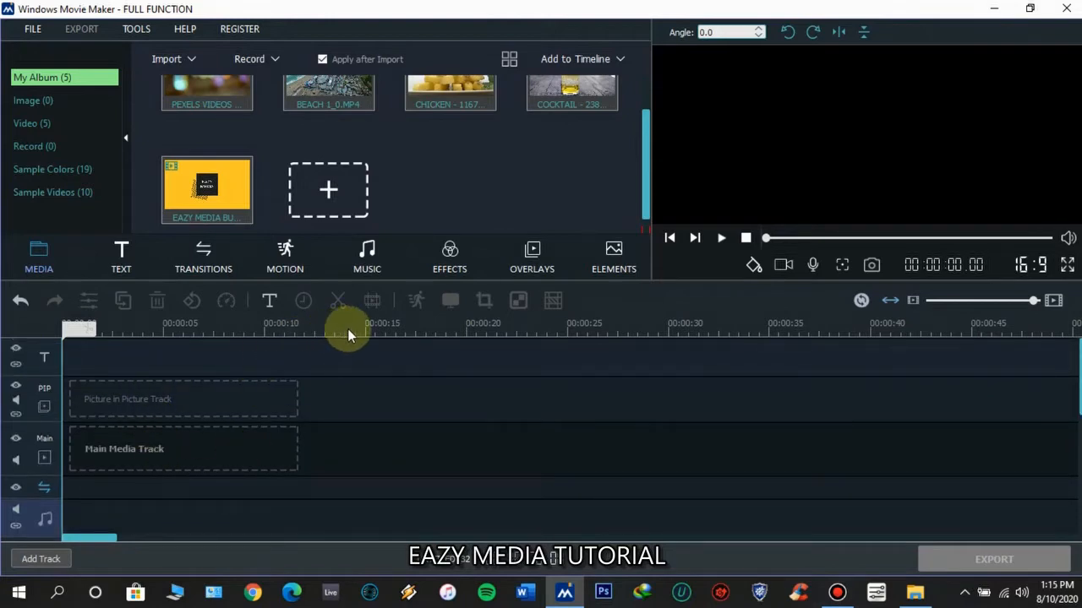
# Step: Place the EAZY MEDIA BUMPER clip at the start of the main media track and preview it
pyautogui.scroll(1, 436, 199)
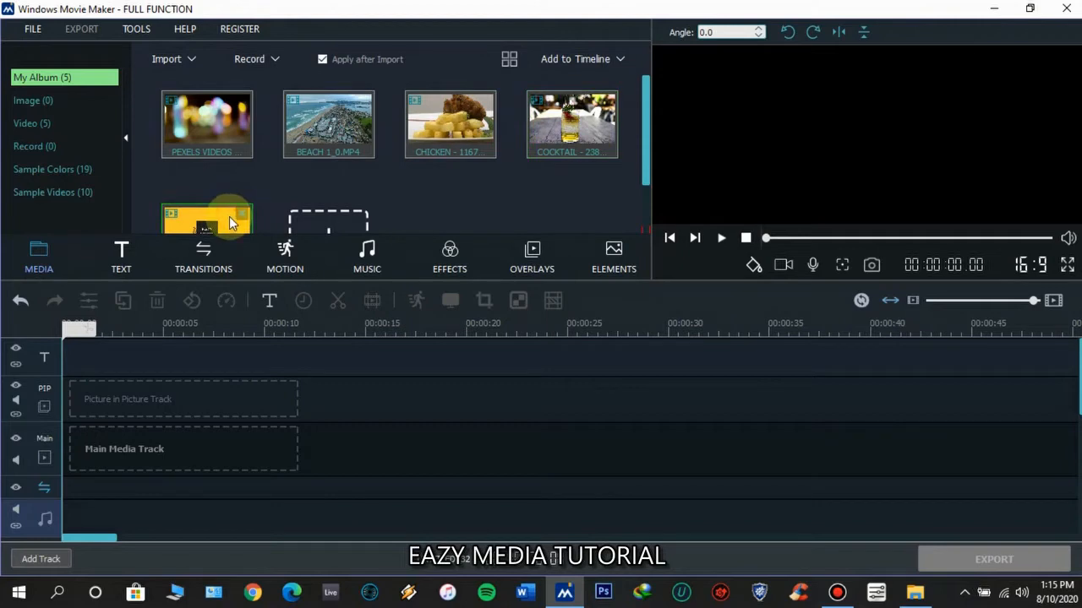
pyautogui.scroll(-2, 307, 190)
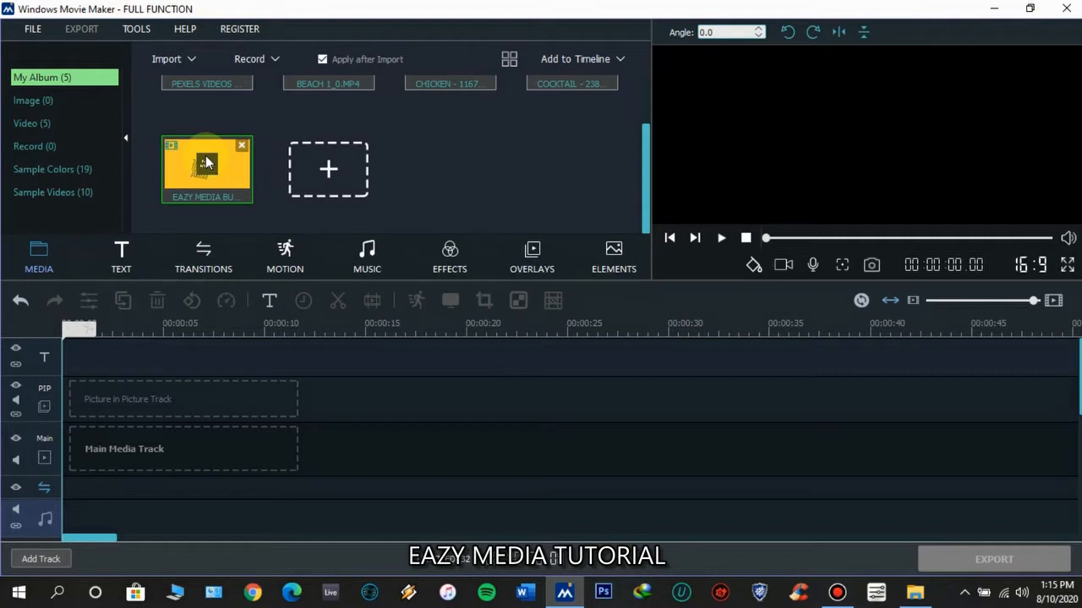
pyautogui.moveTo(207, 162); pyautogui.dragTo(86, 442)
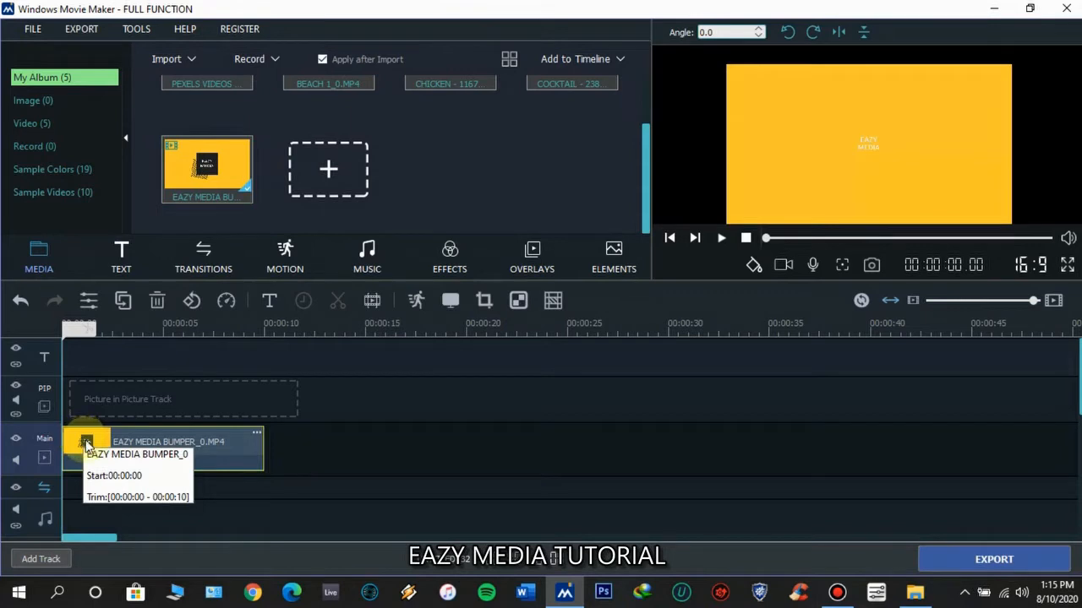
pyautogui.click(723, 240)
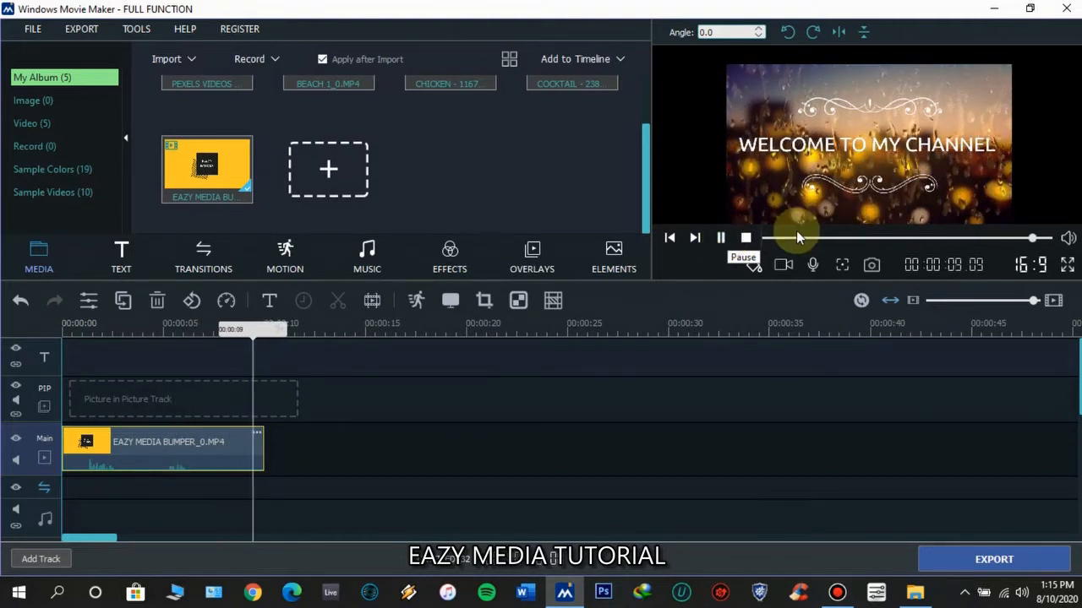
pyautogui.click(747, 237)
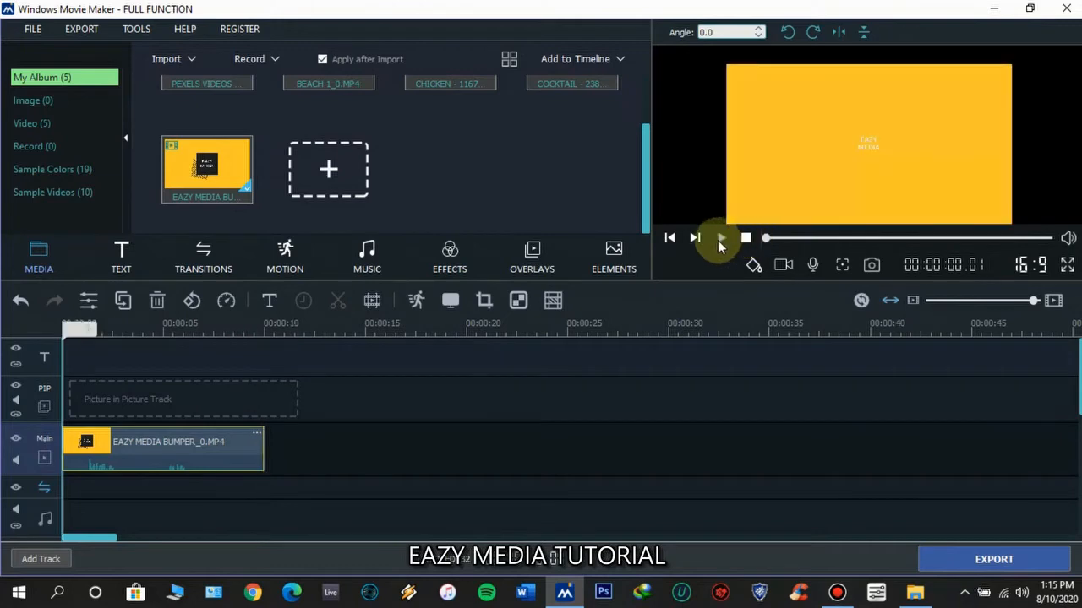
# Step: Mute the bumper clip by setting its audio volume to 0, and play it back to check
pyautogui.click(177, 442)
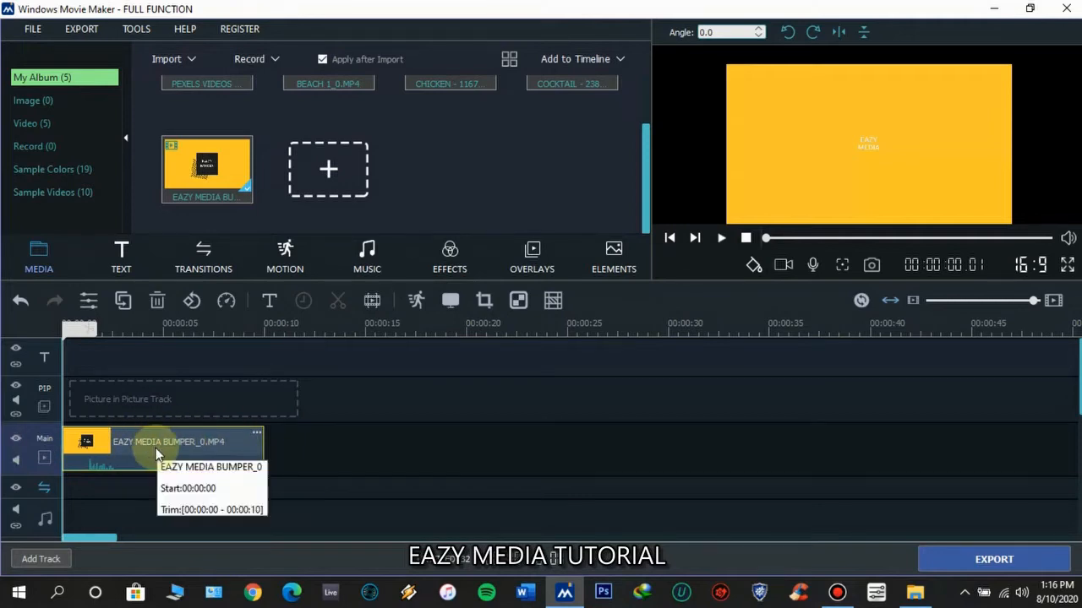
pyautogui.doubleClick(155, 447)
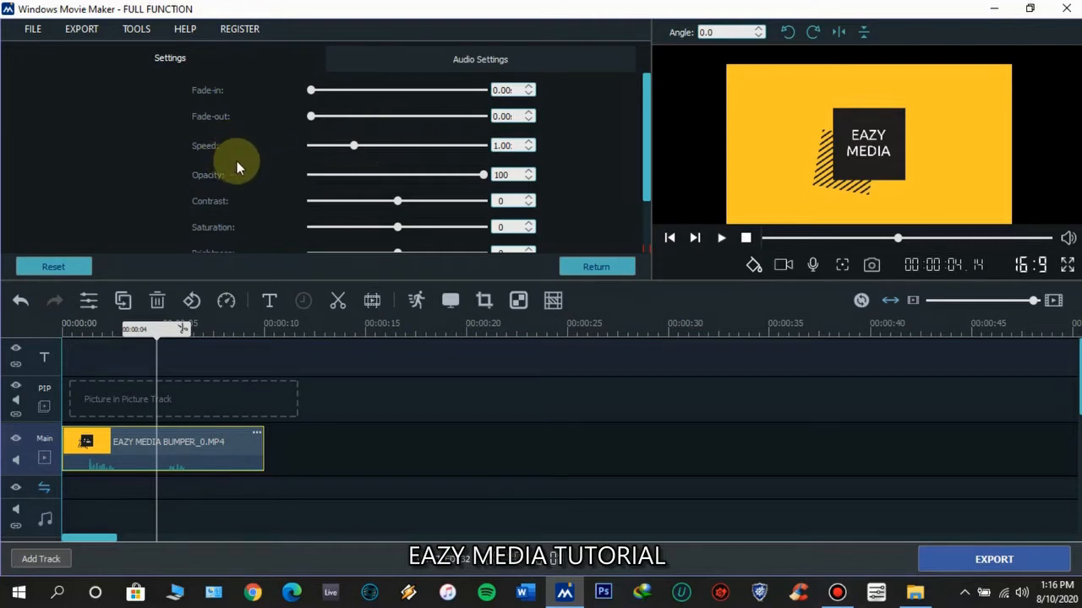
pyautogui.scroll(-1, 238, 162)
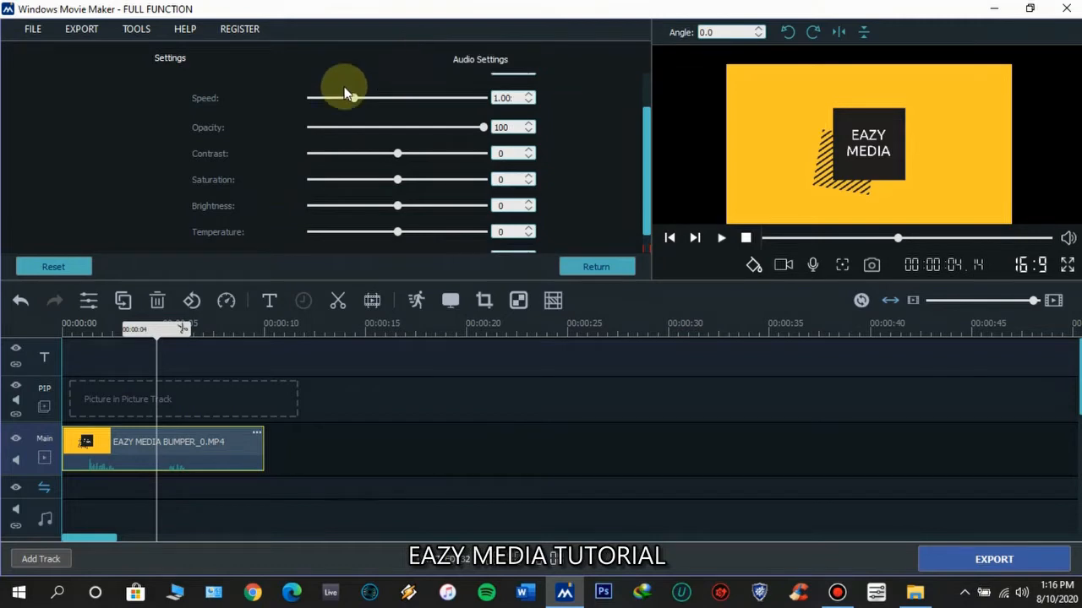
pyautogui.click(411, 61)
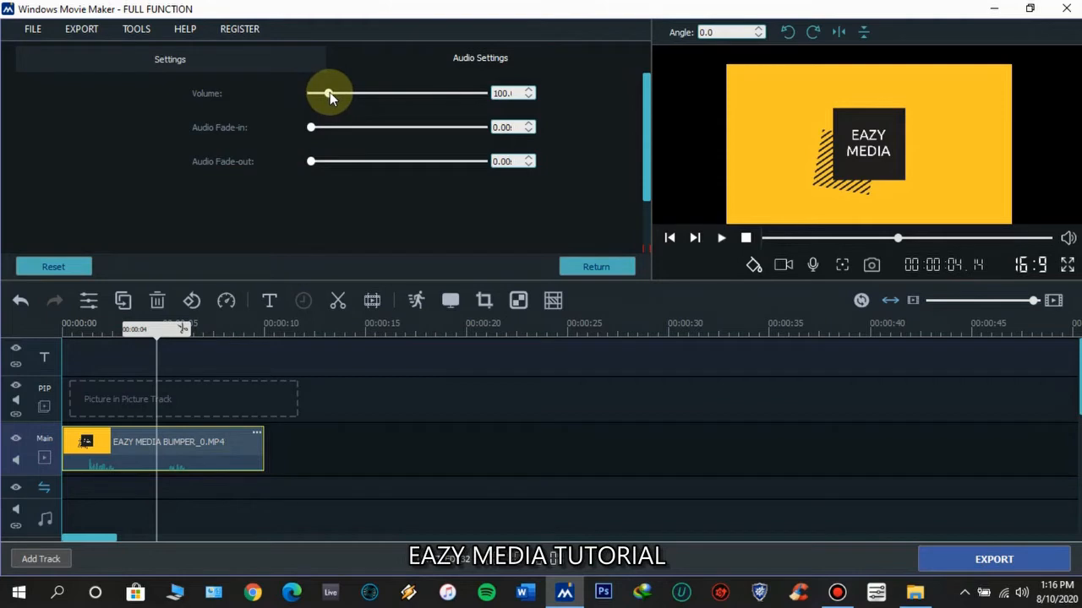
pyautogui.moveTo(330, 92); pyautogui.dragTo(304, 99)
pyautogui.click(723, 238)
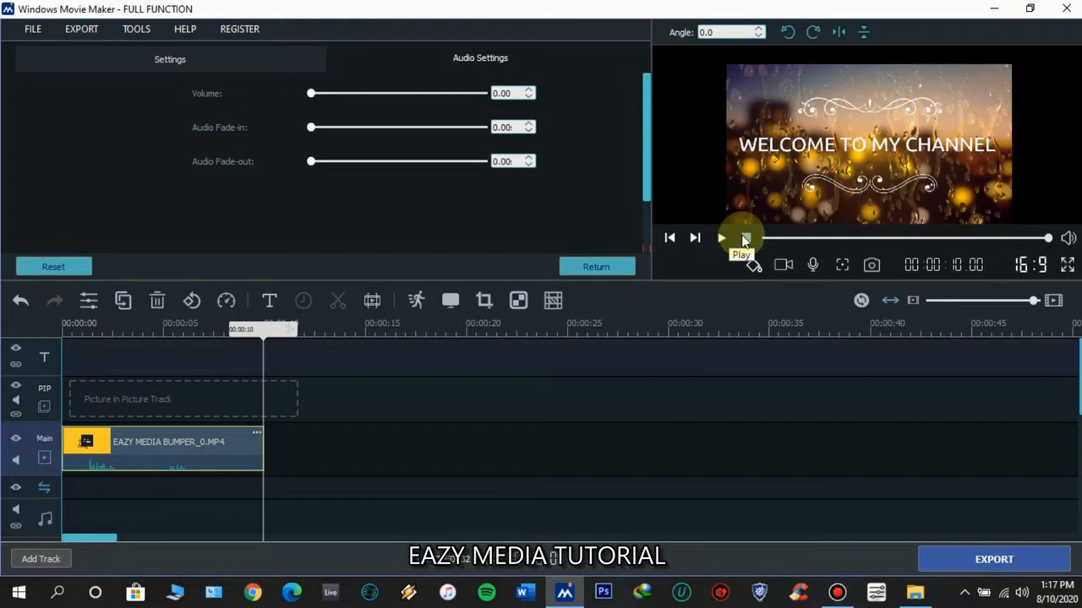
pyautogui.click(745, 239)
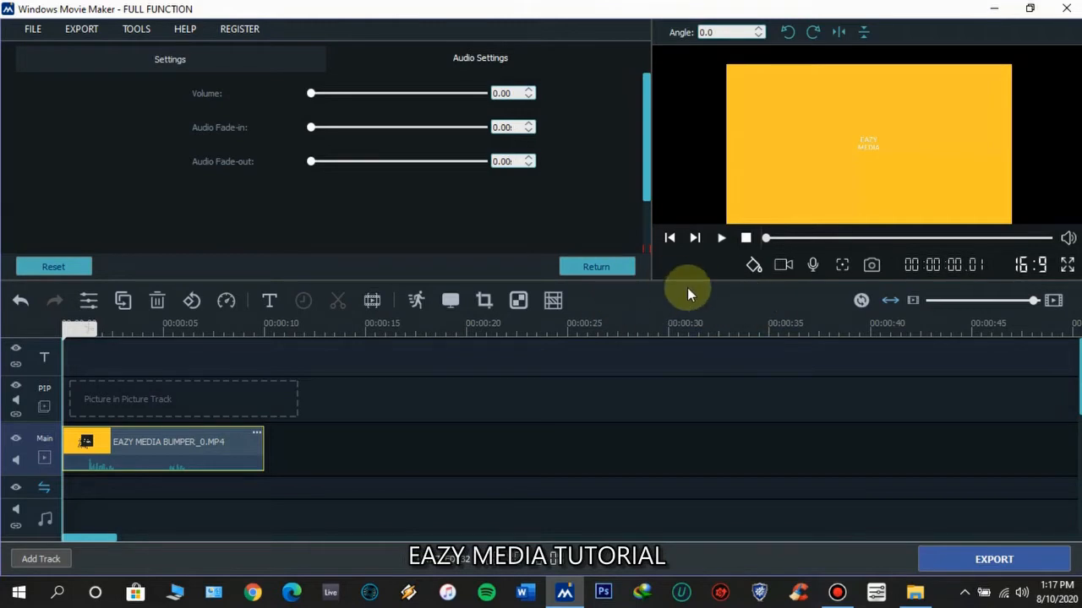
pyautogui.click(610, 268)
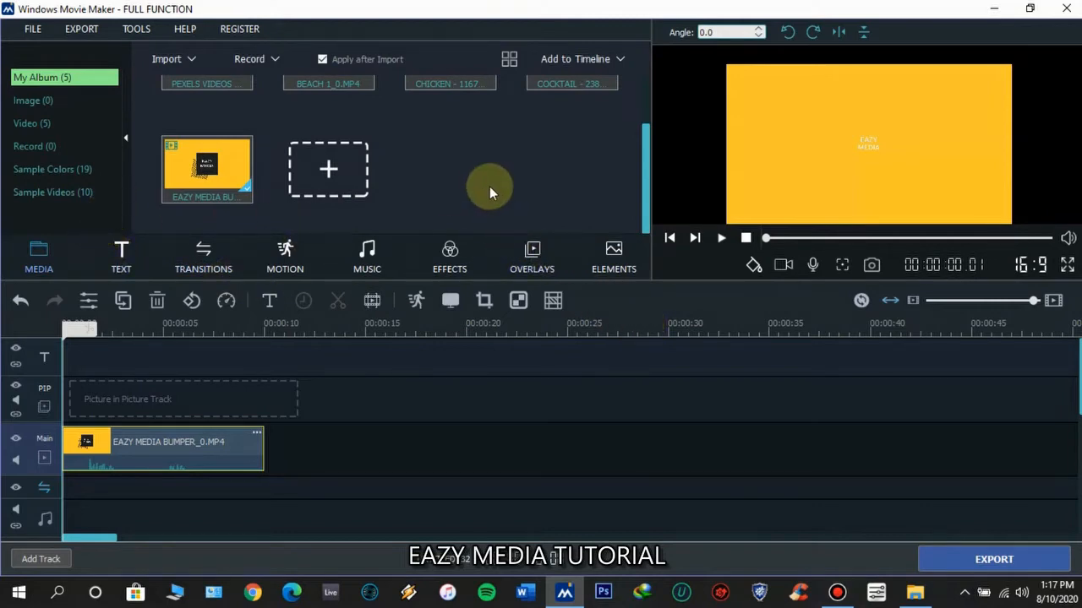
# Step: Add the Chicken - 11674 clip to the main media track directly after the bumper
pyautogui.scroll(2, 497, 190)
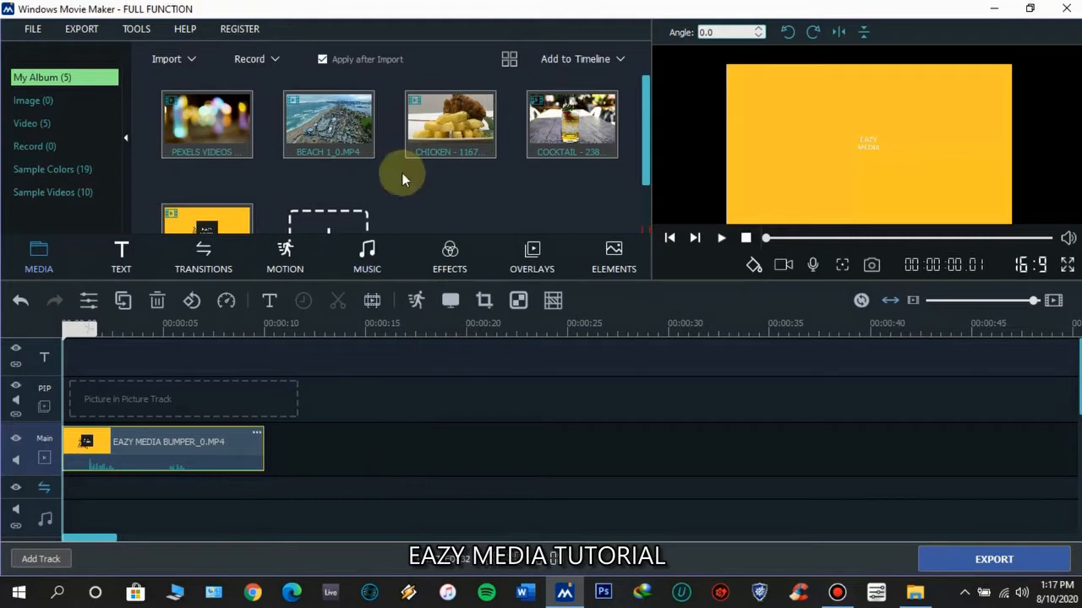
pyautogui.click(336, 132)
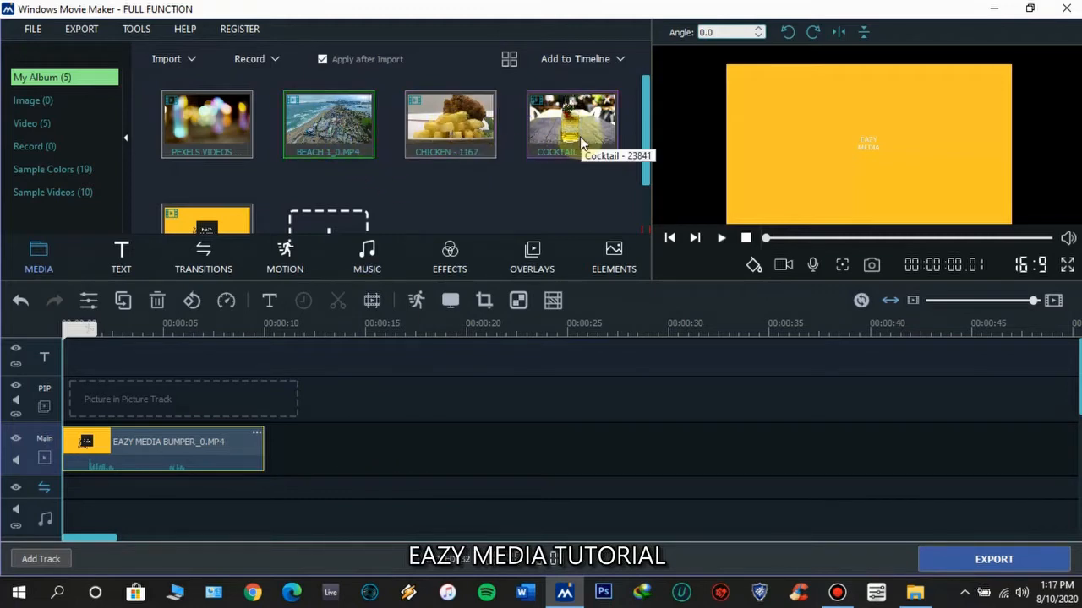
pyautogui.click(464, 135)
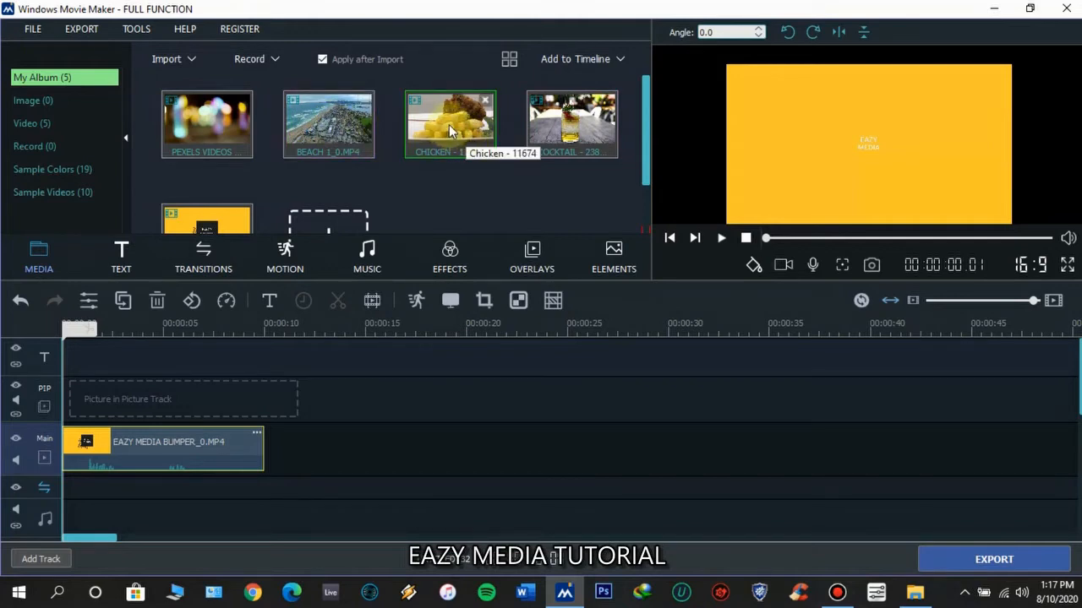
pyautogui.moveTo(451, 131); pyautogui.dragTo(303, 426)
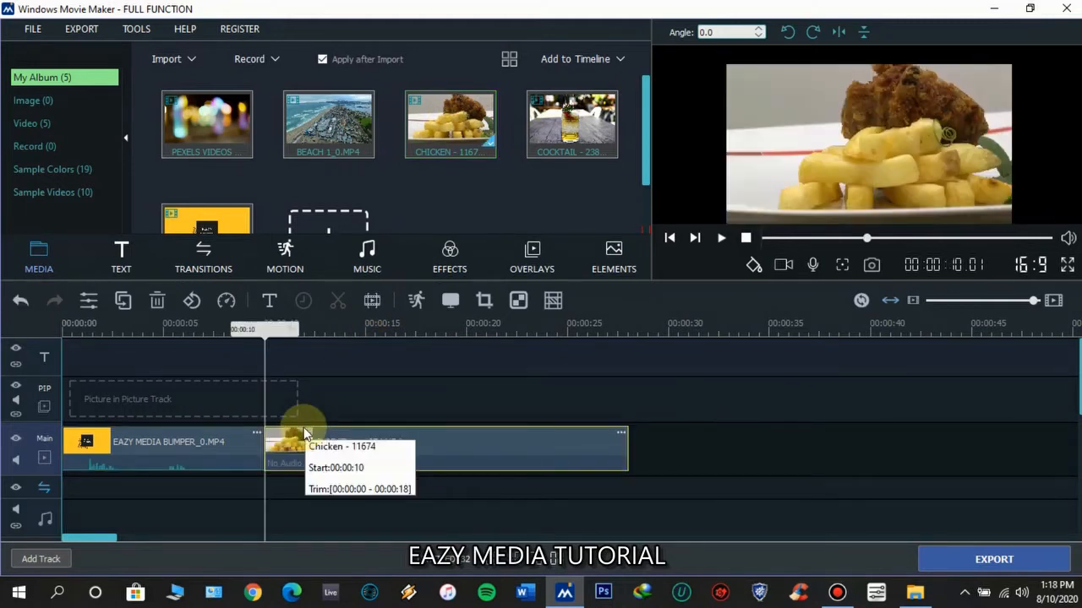
pyautogui.click(234, 446)
pyautogui.click(302, 448)
pyautogui.click(221, 447)
pyautogui.click(308, 448)
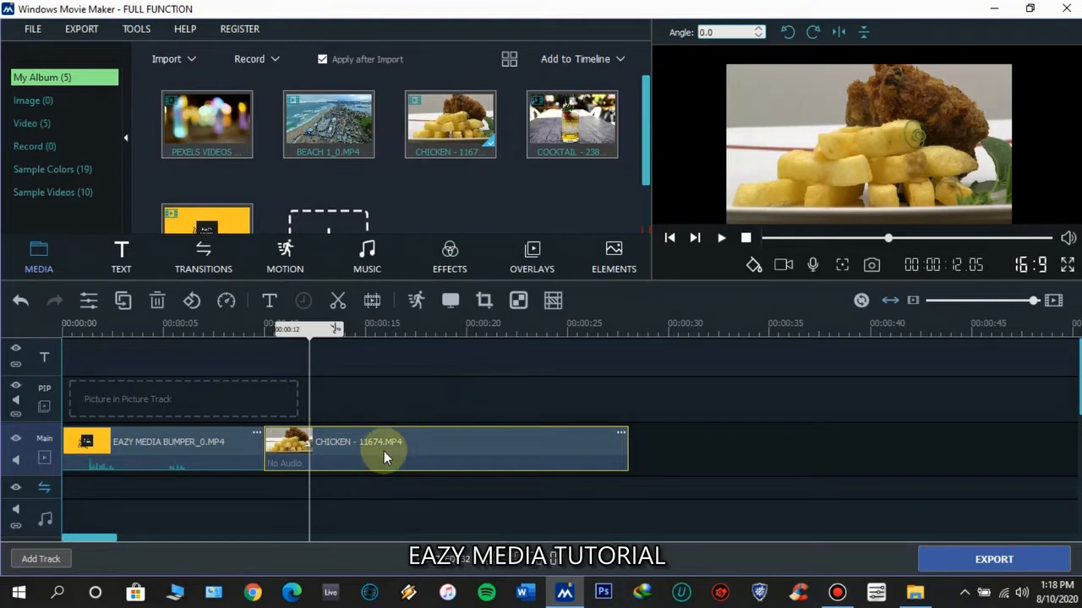
pyautogui.click(224, 452)
# Step: Try trimming the Chicken - 11674 clip to start at 00:00:03.285 and end at 00:00:13.788
pyautogui.click(343, 452)
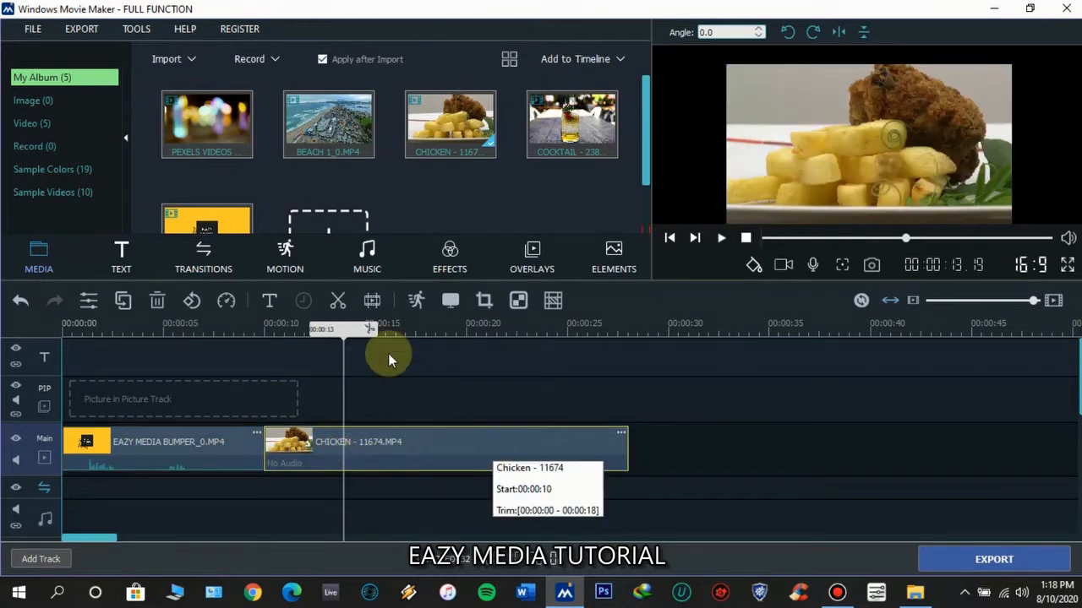
pyautogui.click(374, 303)
pyautogui.click(373, 302)
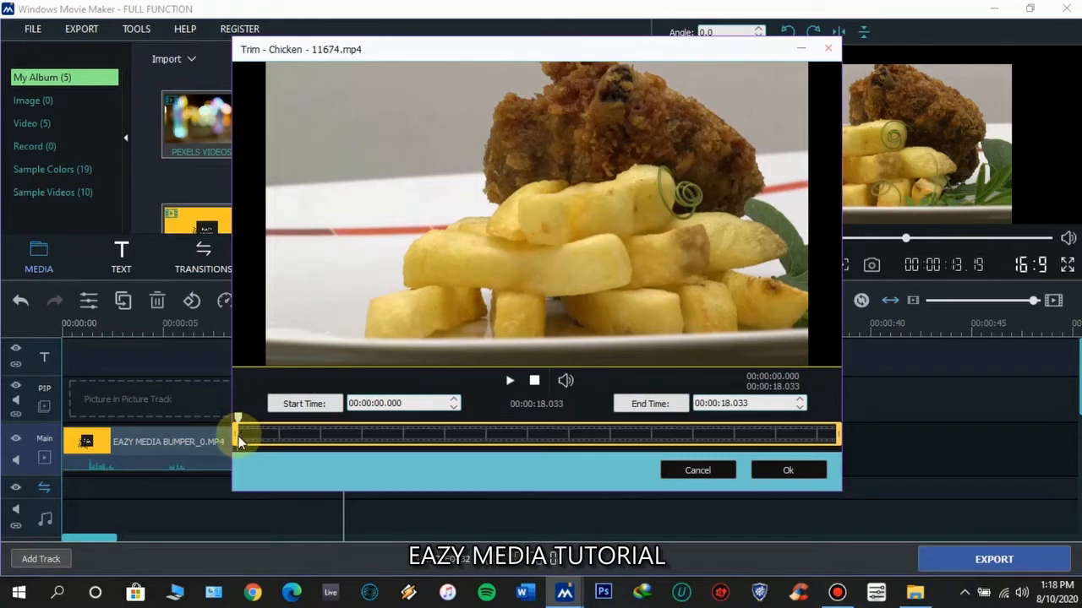
pyautogui.moveTo(235, 435); pyautogui.dragTo(342, 432)
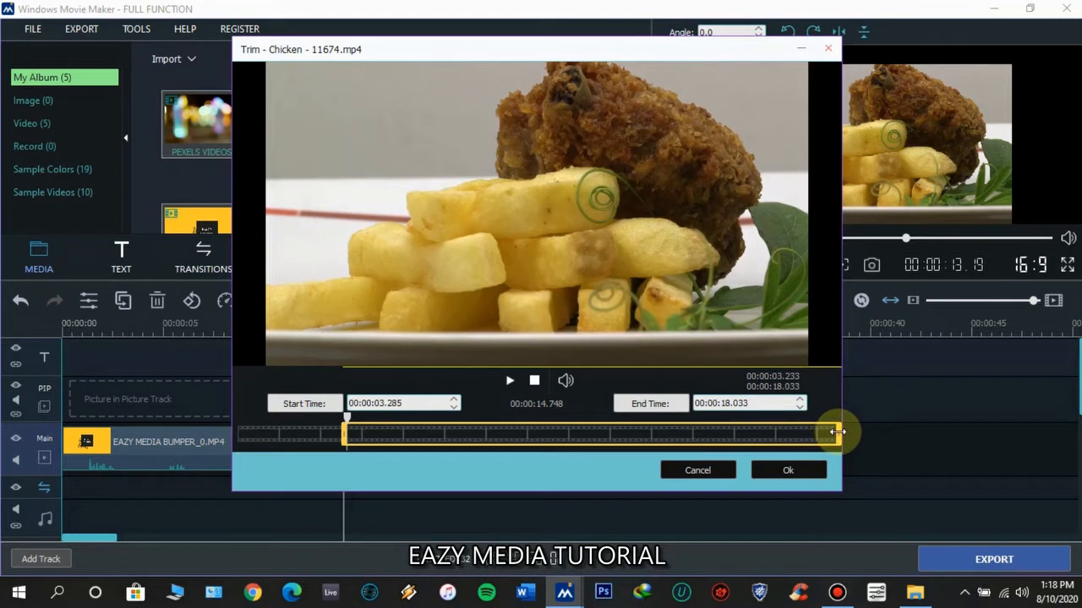
pyautogui.moveTo(837, 431); pyautogui.dragTo(694, 435)
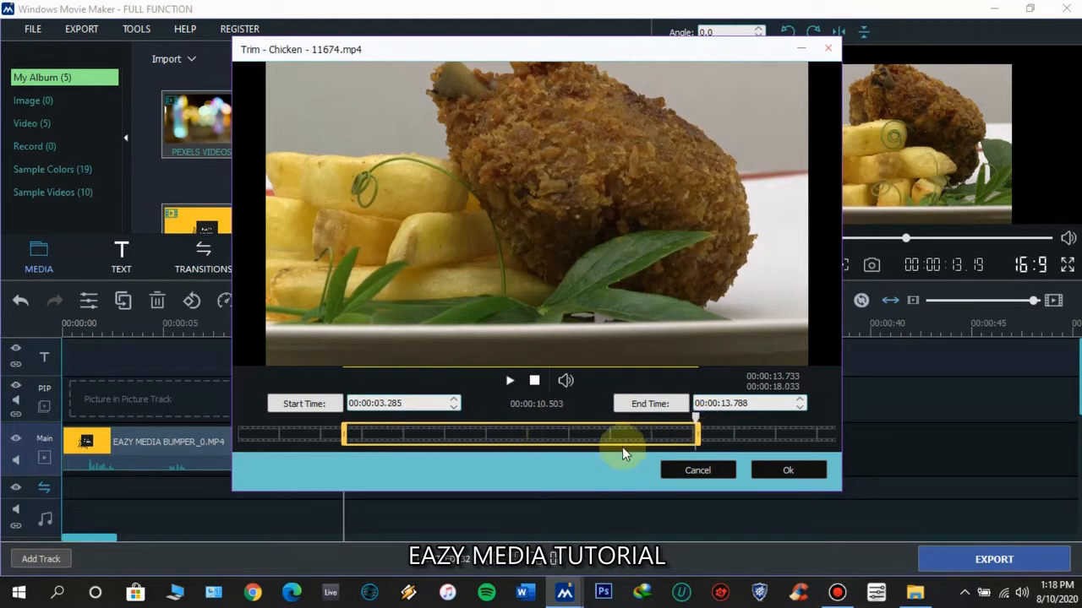
# Step: Restore the chicken clip's trim range to 00:00:00.000 through 00:00:18.032 and apply it
pyautogui.moveTo(342, 432); pyautogui.dragTo(319, 434)
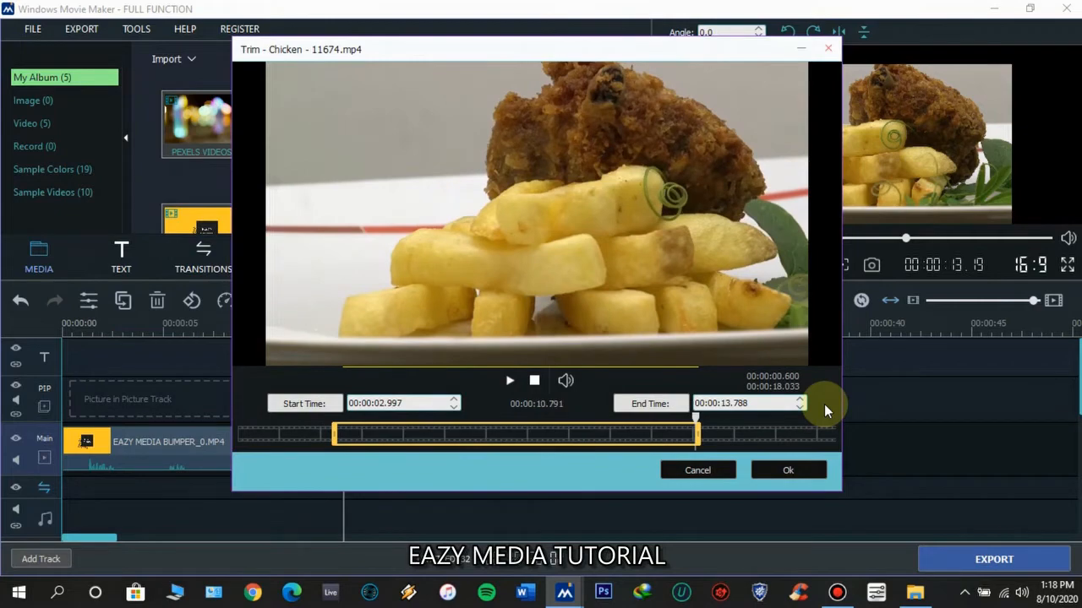
pyautogui.moveTo(696, 434)
pyautogui.mouseDown()
pyautogui.moveTo(845, 425)
pyautogui.moveTo(693, 430)
pyautogui.mouseUp()
pyautogui.moveTo(810, 433); pyautogui.dragTo(837, 431)
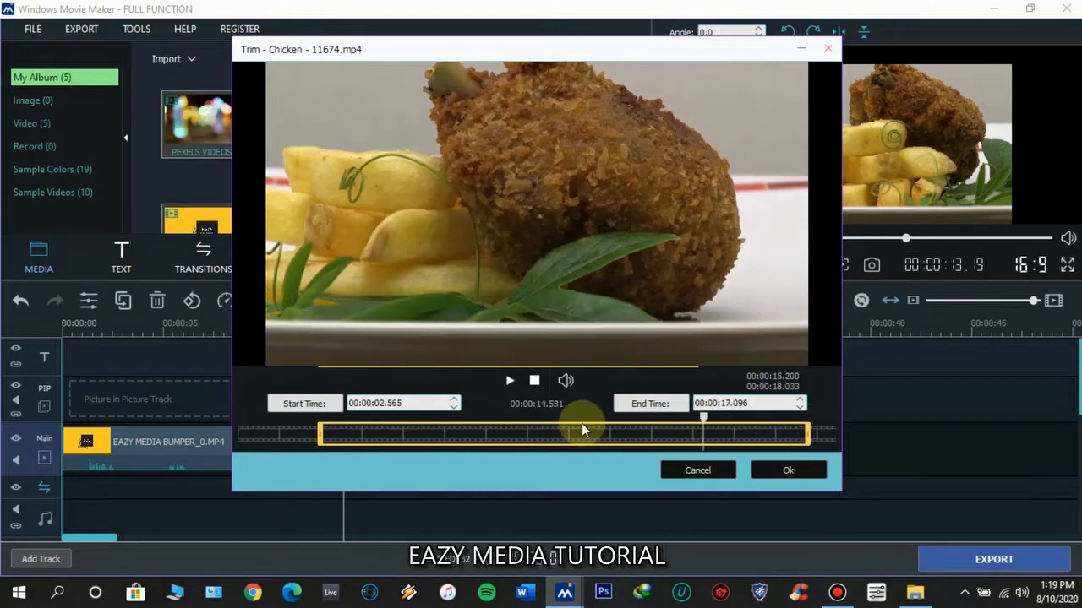
pyautogui.moveTo(317, 433); pyautogui.dragTo(199, 432)
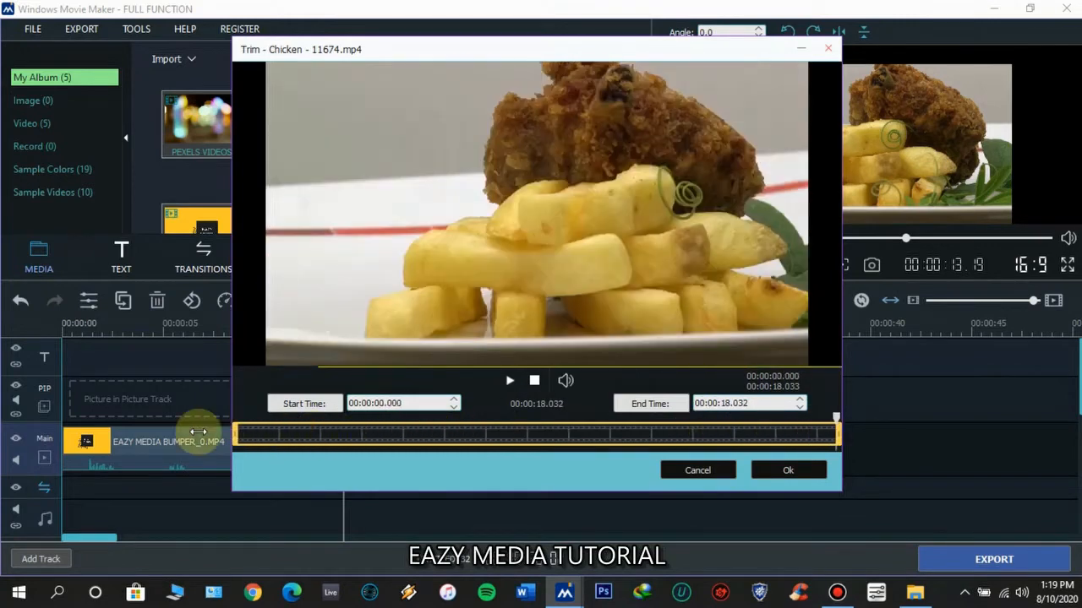
pyautogui.click(788, 471)
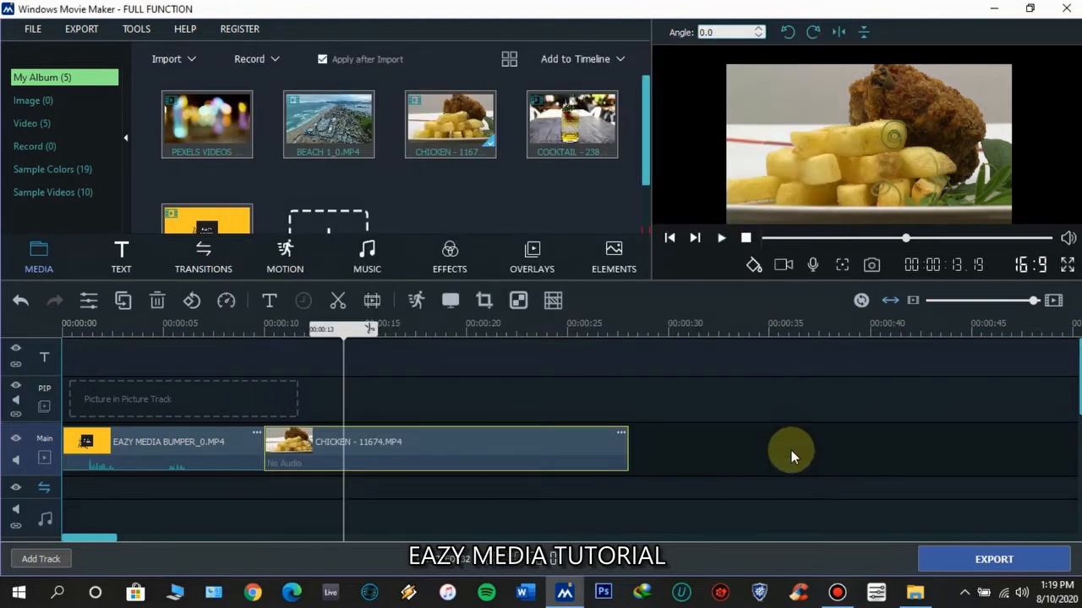
# Step: Play the timeline from the beginning through the bumper into the chicken clip, then stop the preview
pyautogui.click(741, 241)
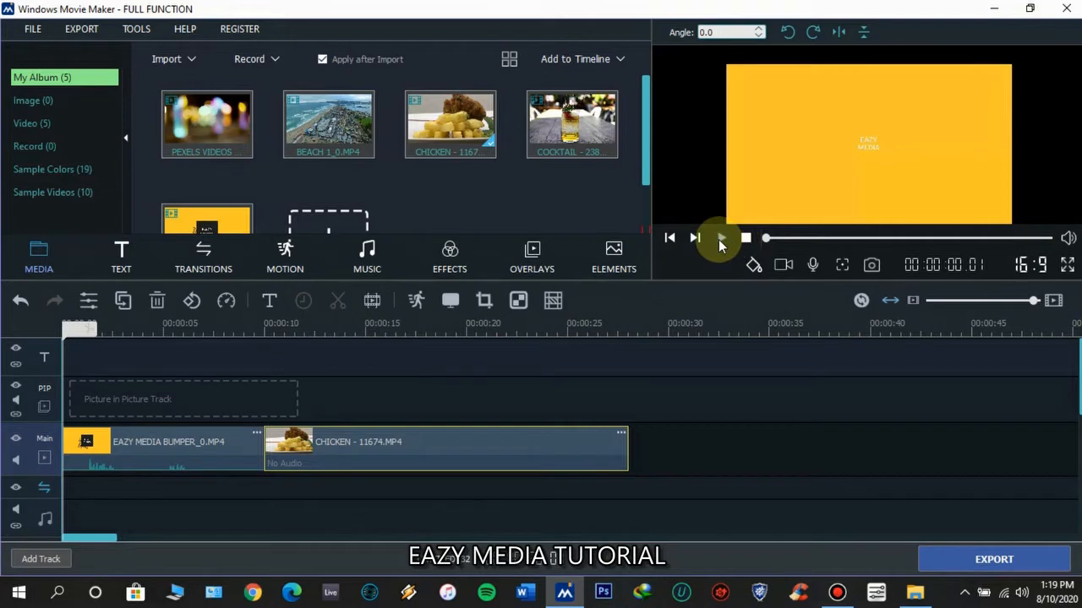
pyautogui.click(720, 240)
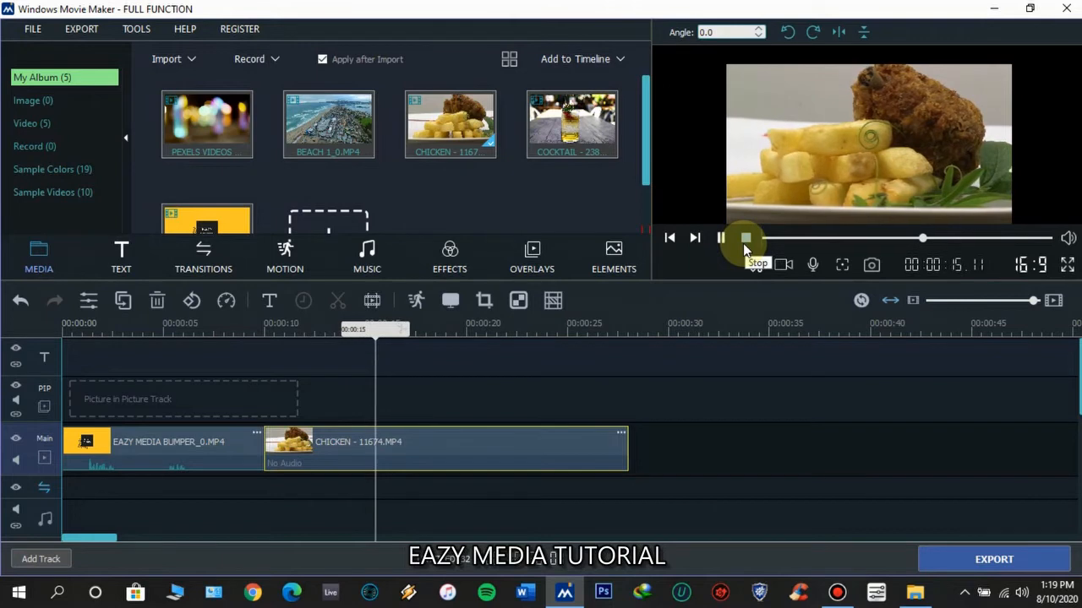
pyautogui.click(744, 241)
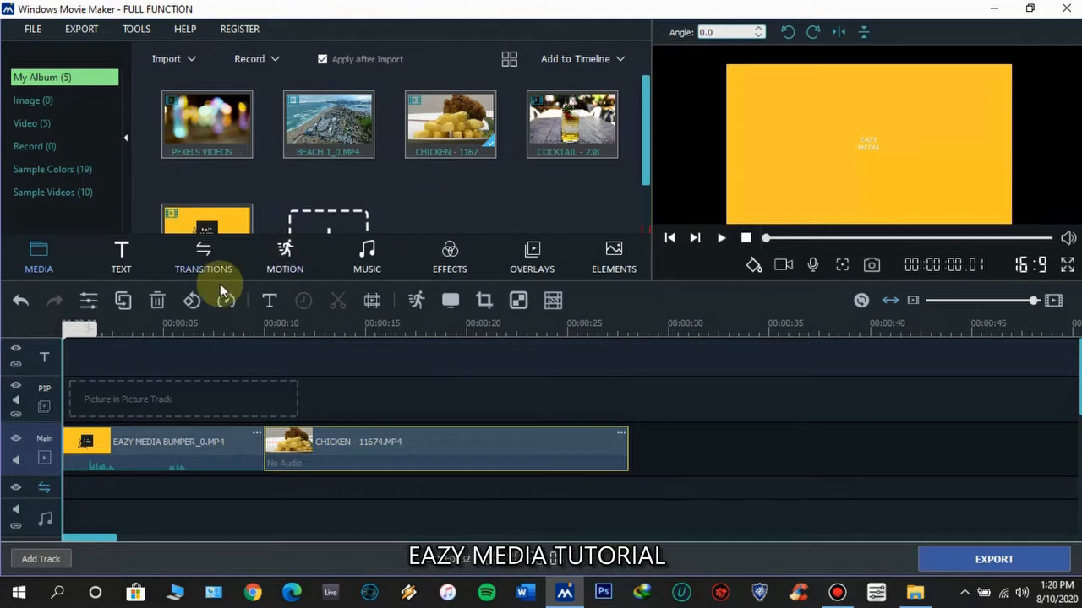
pyautogui.click(43, 344)
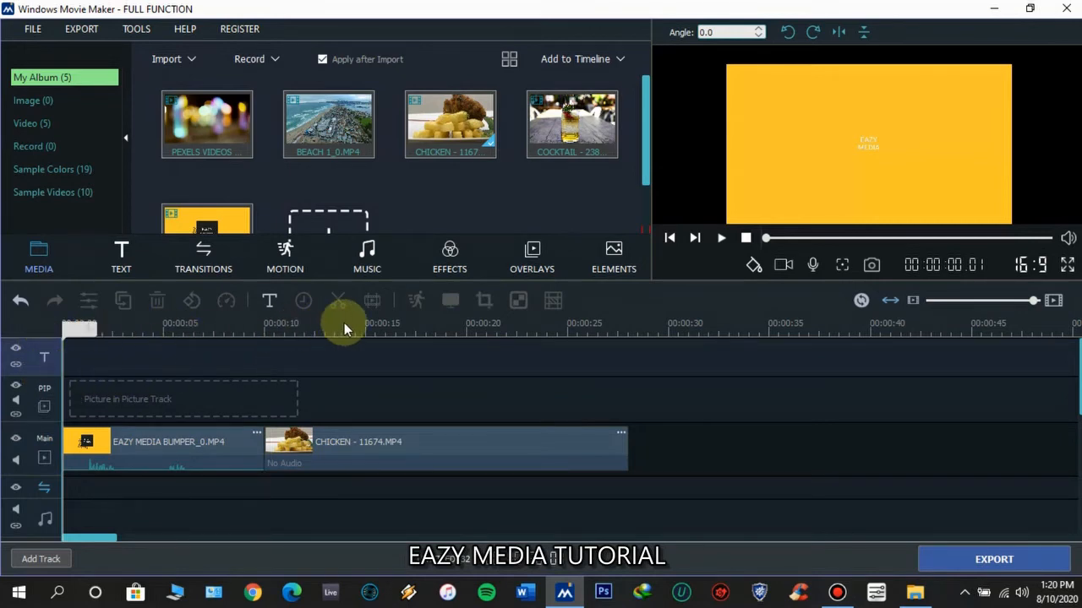
pyautogui.click(40, 349)
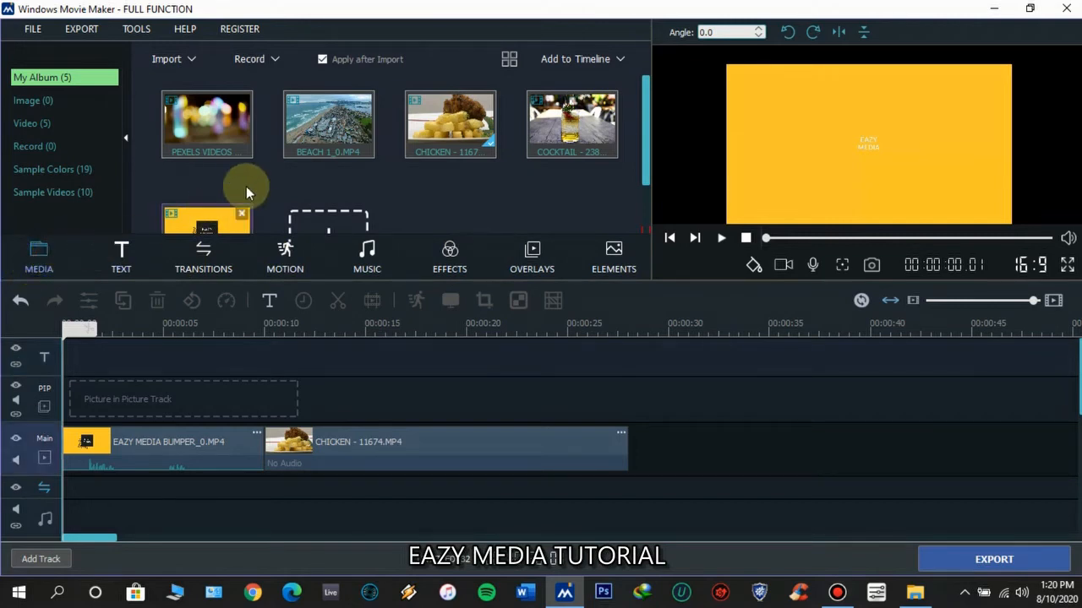
pyautogui.scroll(-2, 489, 196)
pyautogui.scroll(2, 489, 196)
pyautogui.scroll(-2, 474, 193)
pyautogui.scroll(2, 473, 194)
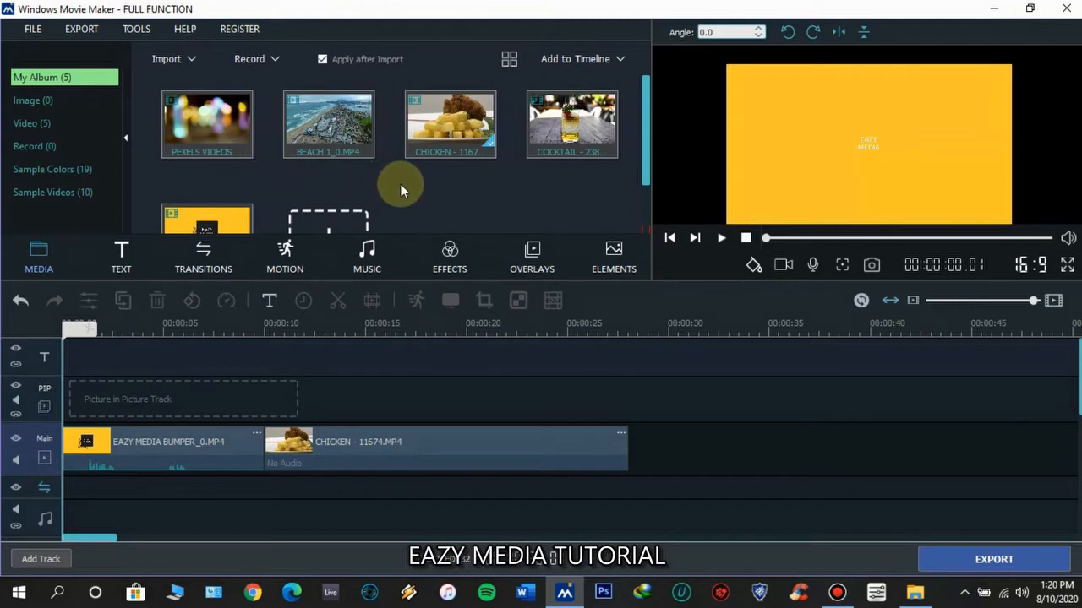
# Step: Examine the full library of text templates, from speech bubbles and titles to captions, watermarks and custom text
pyautogui.click(125, 256)
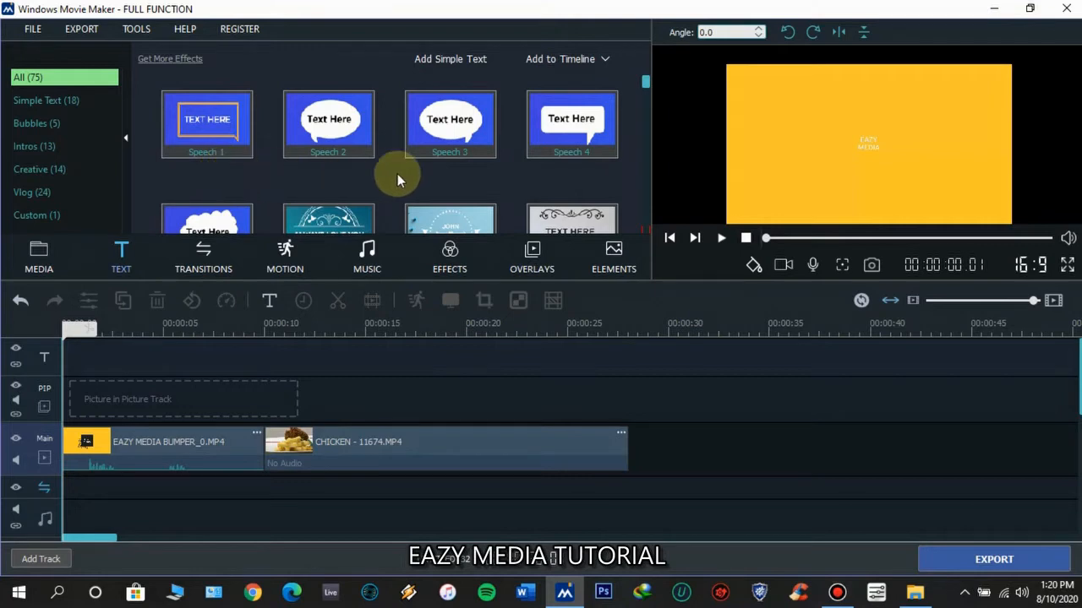
pyautogui.scroll(-5, 550, 187)
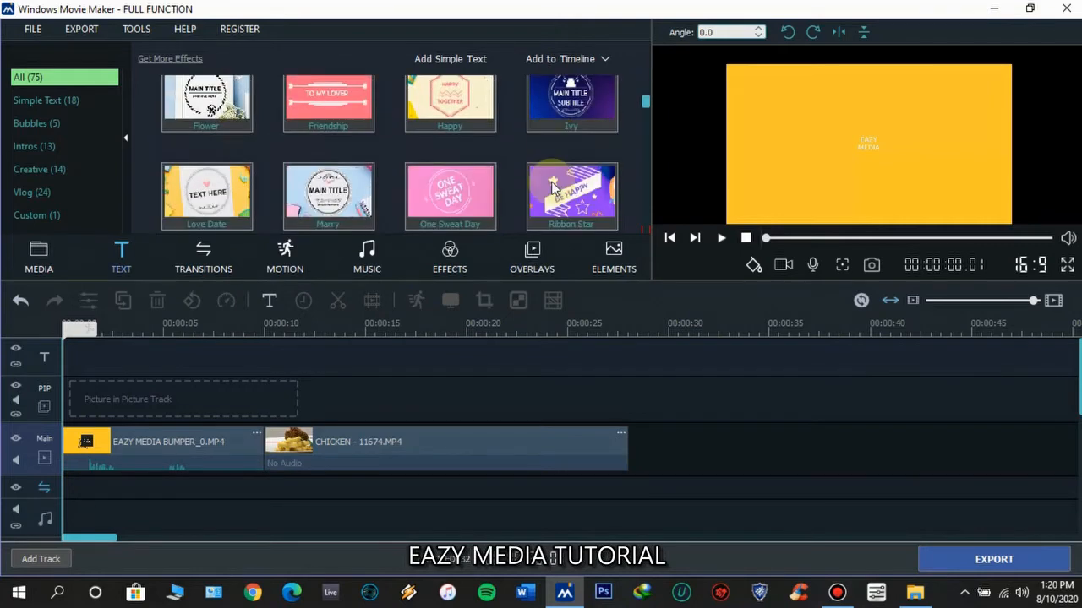
pyautogui.scroll(-3, 551, 187)
pyautogui.scroll(-3, 551, 188)
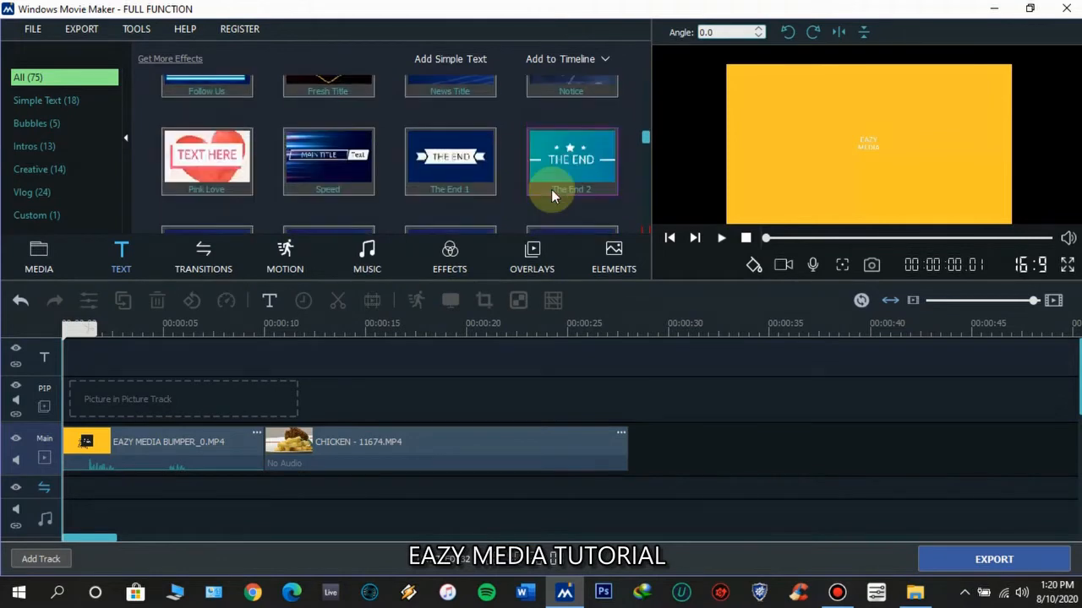
pyautogui.scroll(-6, 551, 190)
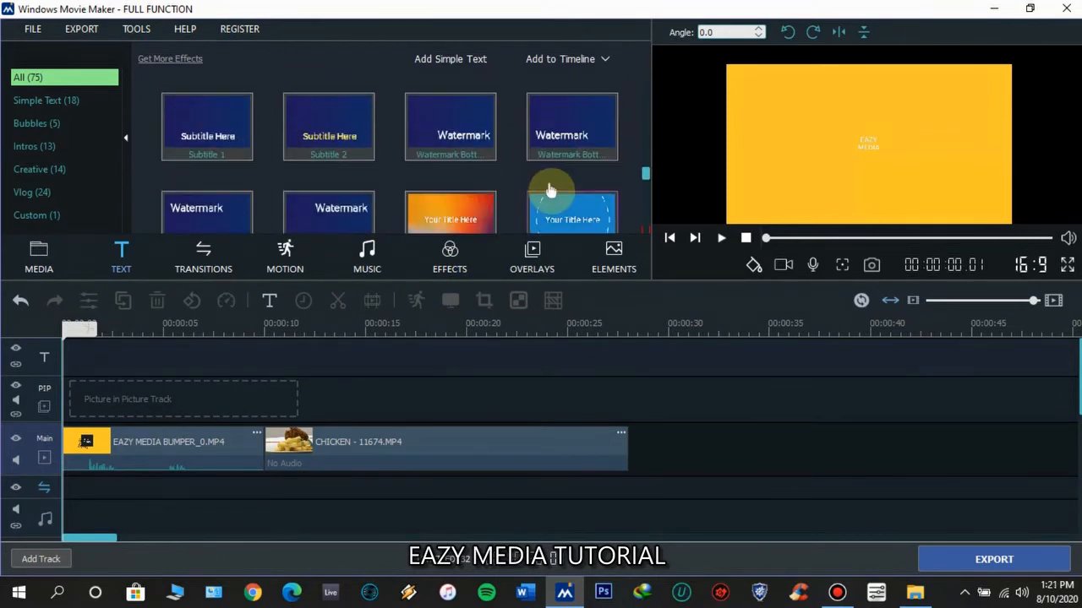
pyautogui.scroll(-2, 550, 191)
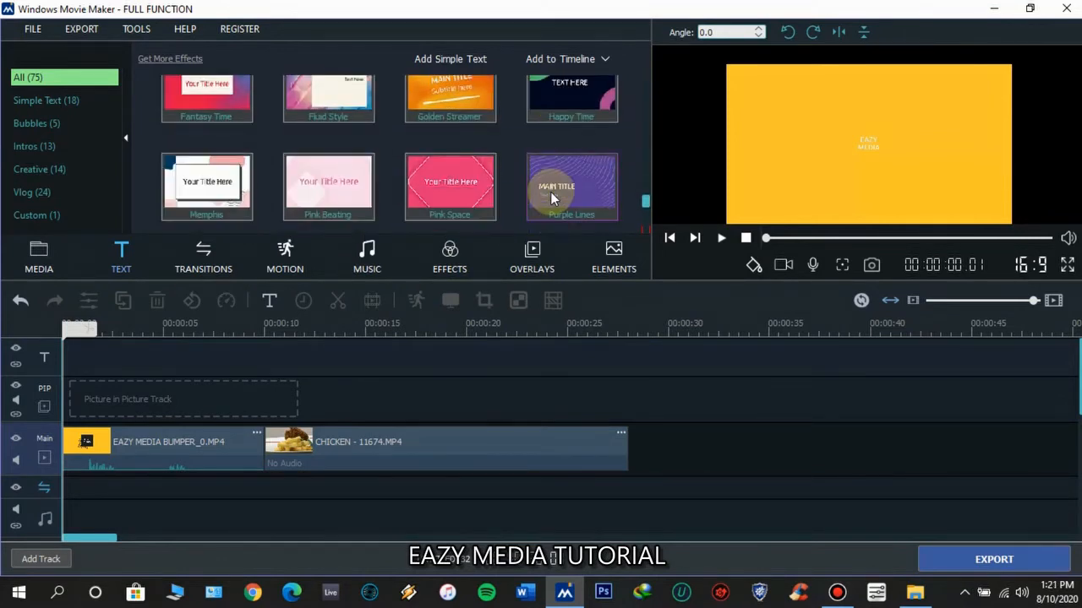
pyautogui.scroll(-2, 550, 191)
pyautogui.scroll(-2, 550, 192)
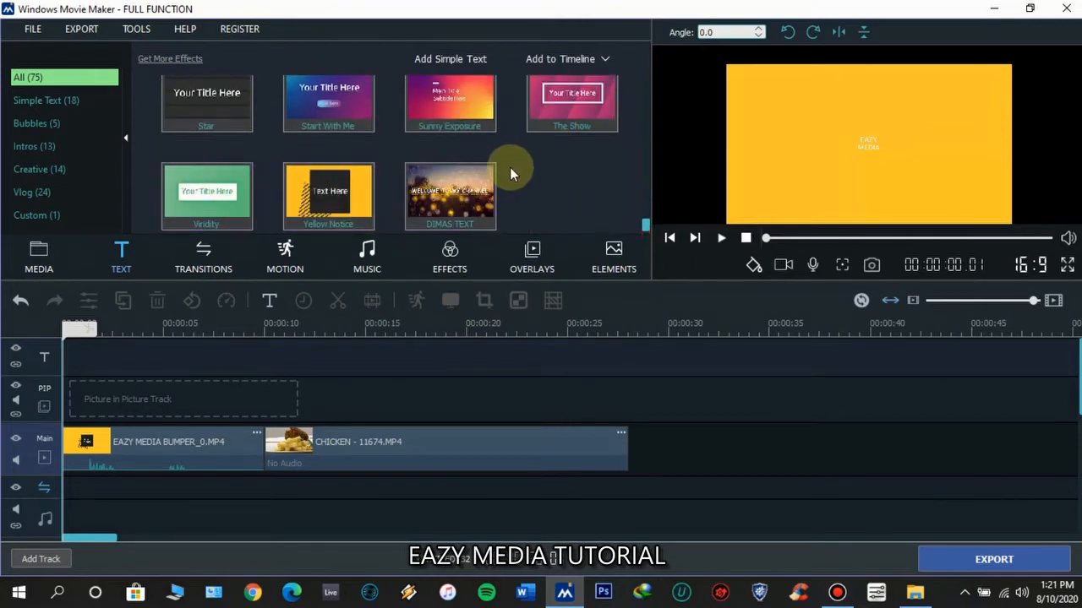
pyautogui.scroll(2, 513, 169)
pyautogui.scroll(8, 512, 169)
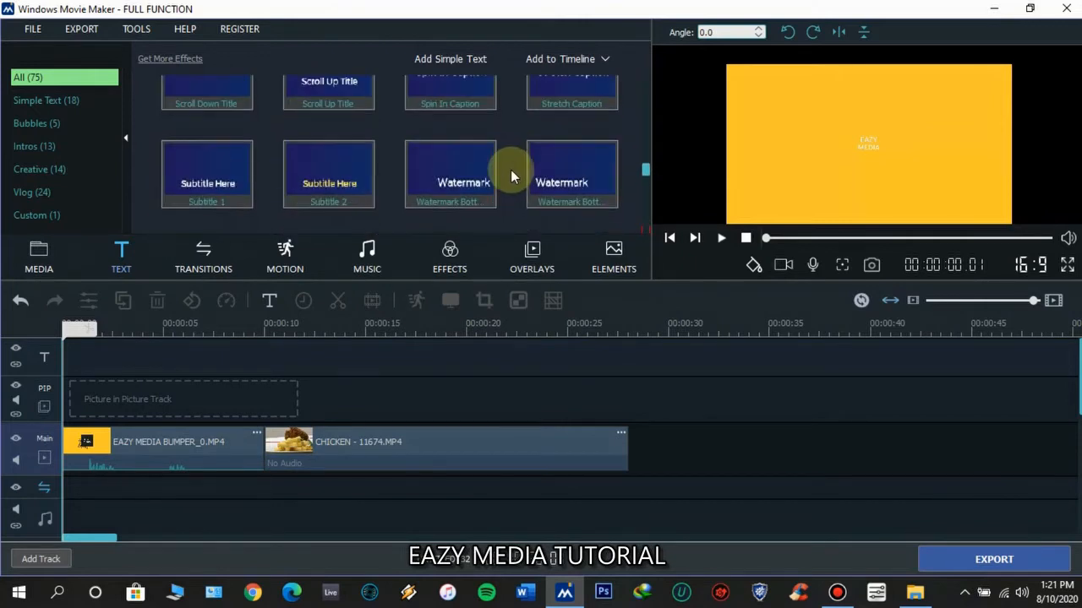
pyautogui.scroll(6, 511, 169)
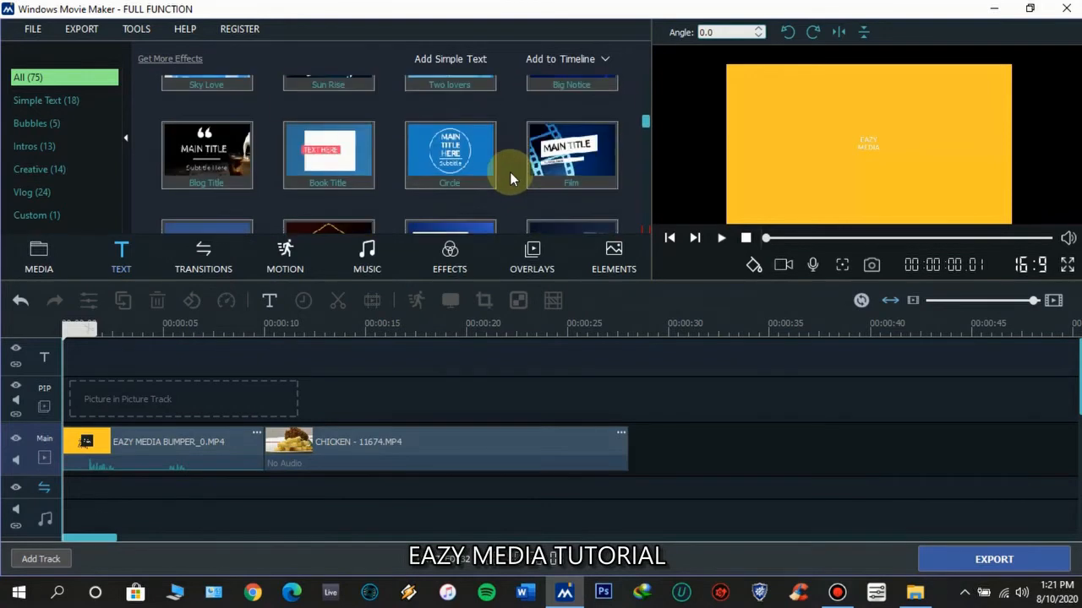
pyautogui.scroll(4, 509, 171)
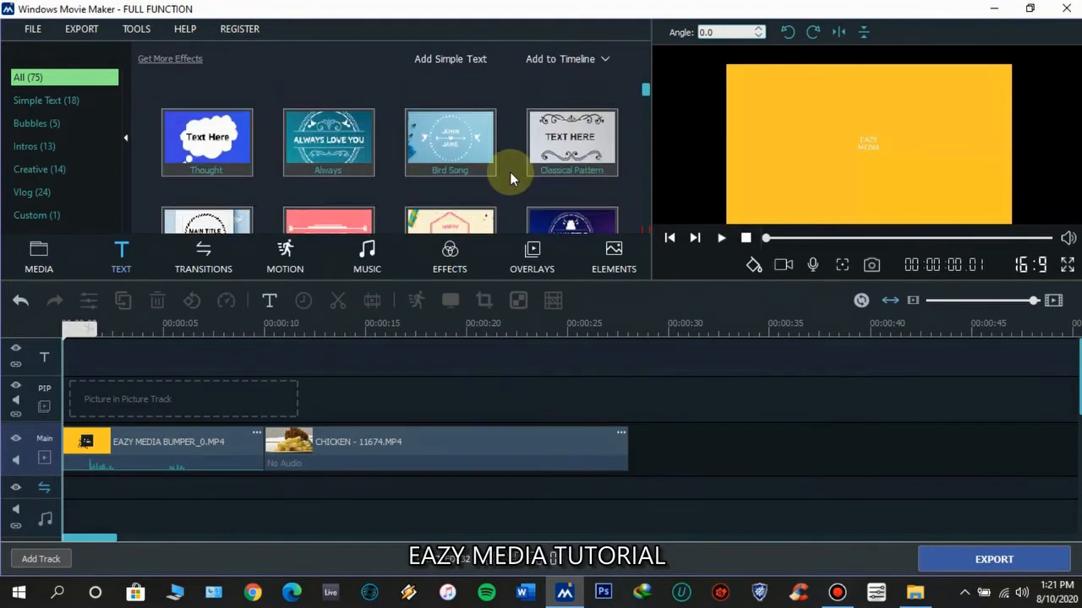
pyautogui.scroll(-1, 346, 155)
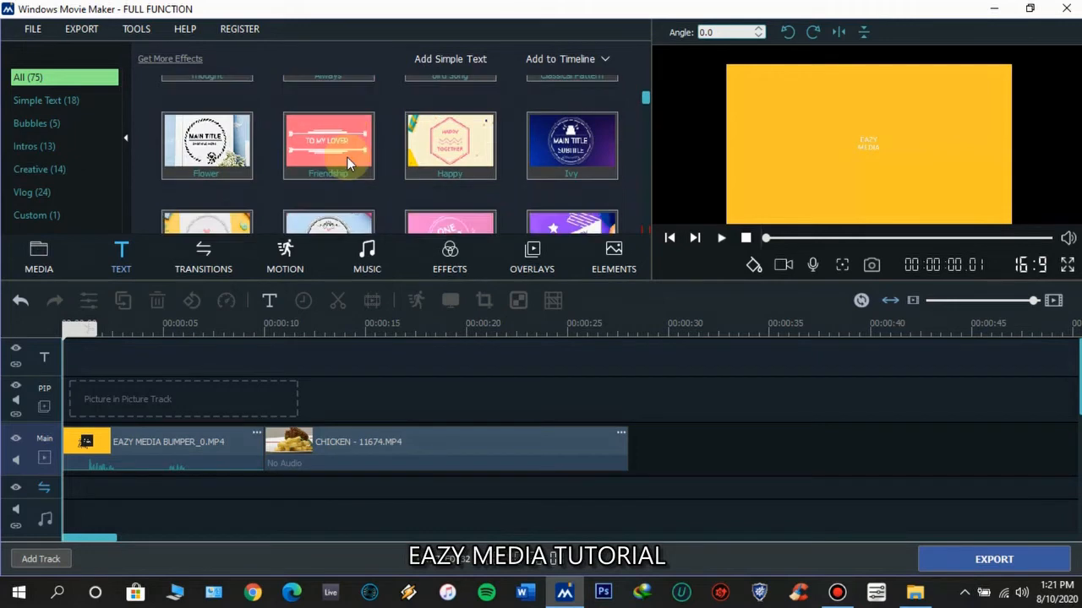
pyautogui.scroll(-3, 348, 162)
pyautogui.scroll(4, 347, 165)
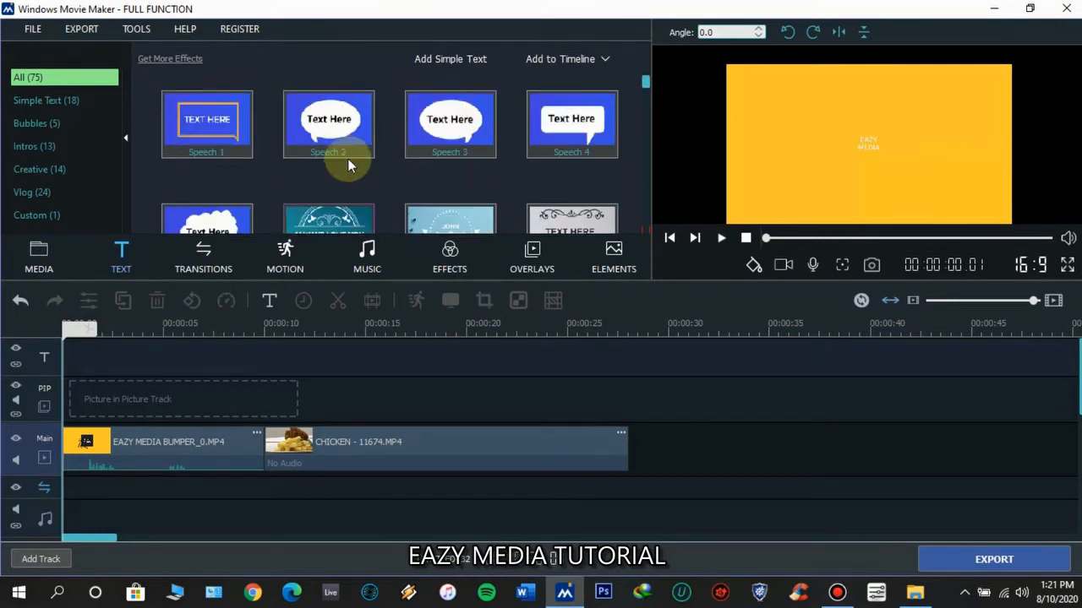
# Step: Add the Friendship text template to the start of the text track
pyautogui.scroll(-2, 347, 159)
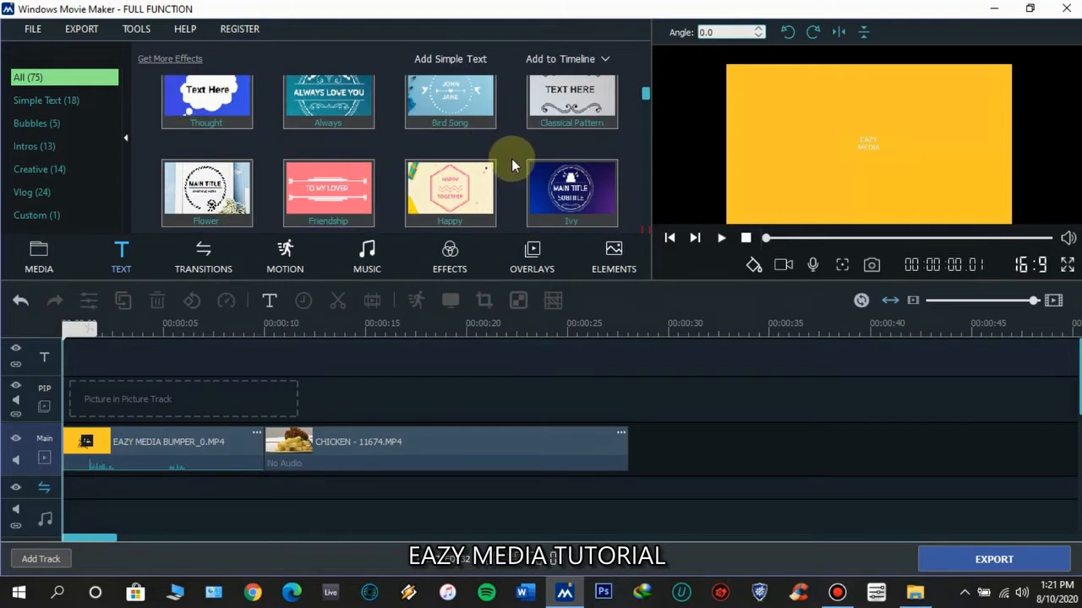
pyautogui.click(335, 198)
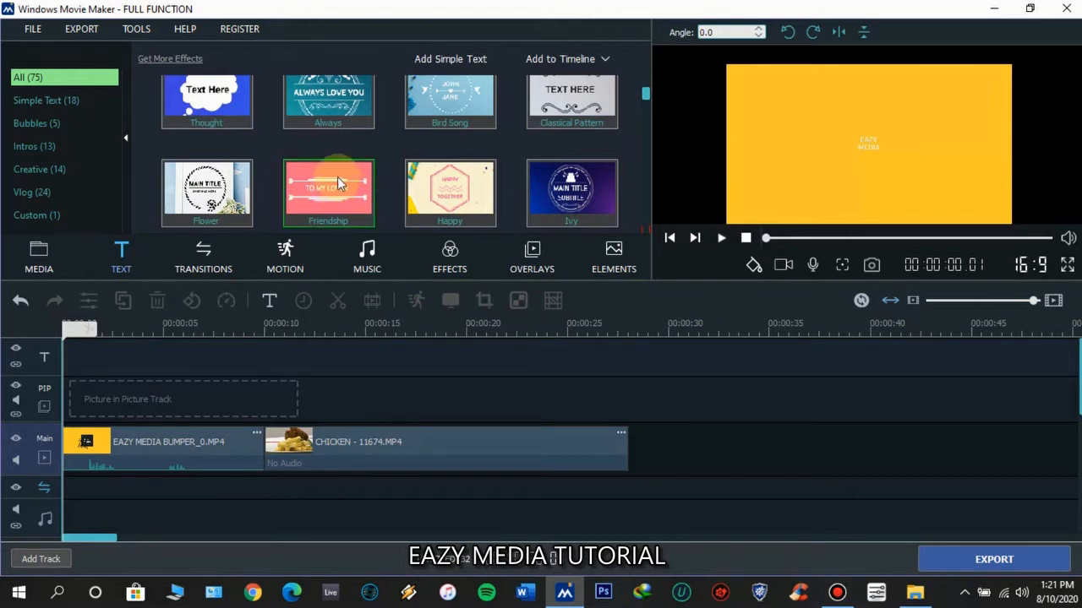
pyautogui.moveTo(337, 176); pyautogui.dragTo(82, 360)
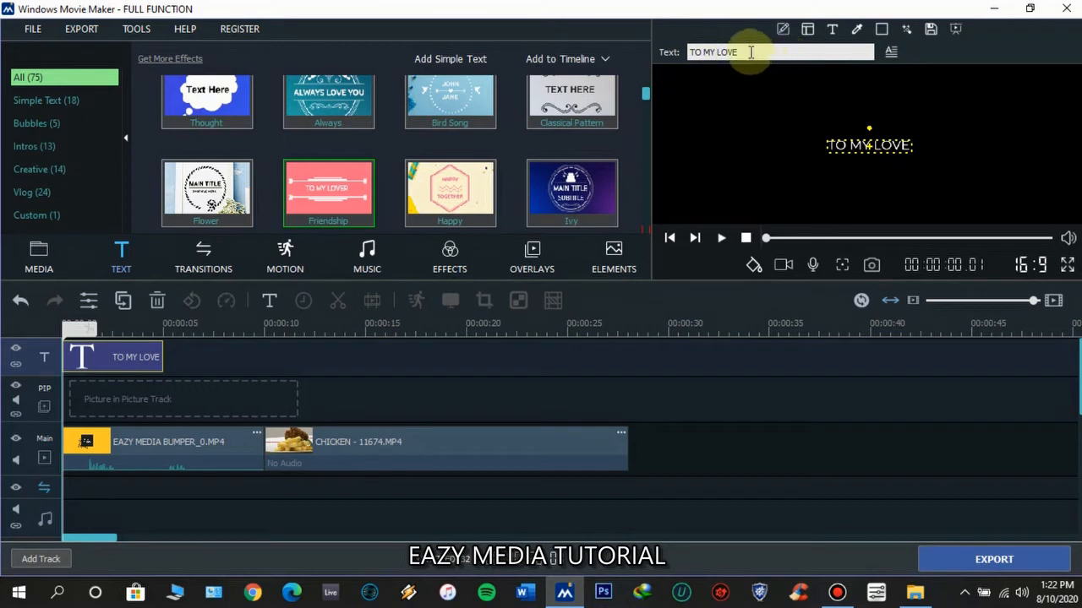
# Step: Change the Friendship title's text to "TUTORIAL MOVIE MAKER" and play back the timeline to check it
pyautogui.moveTo(750, 52); pyautogui.dragTo(668, 52)
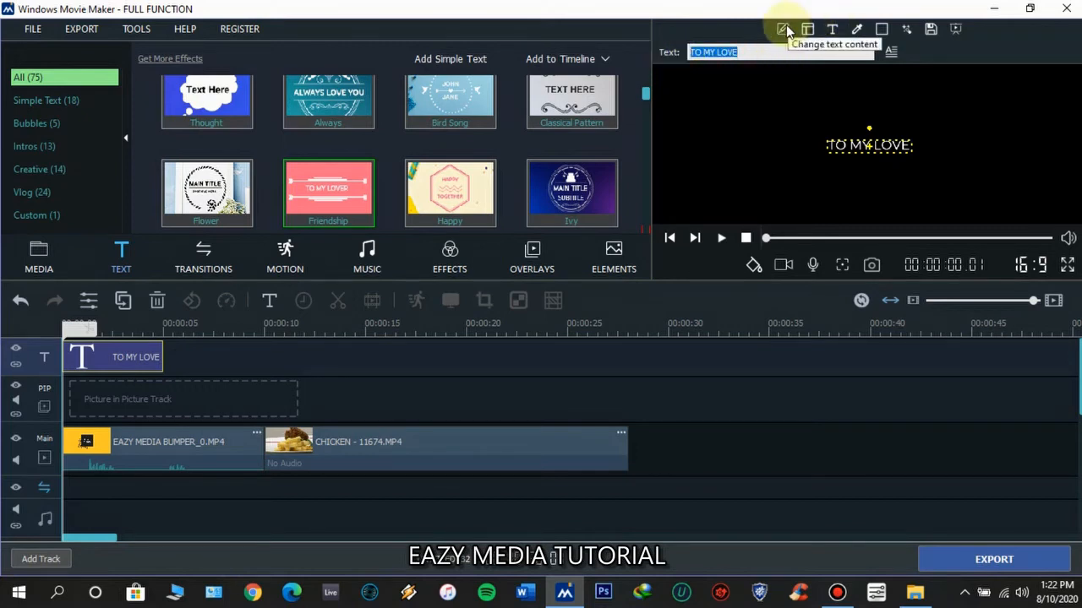
pyautogui.write('TUTO')
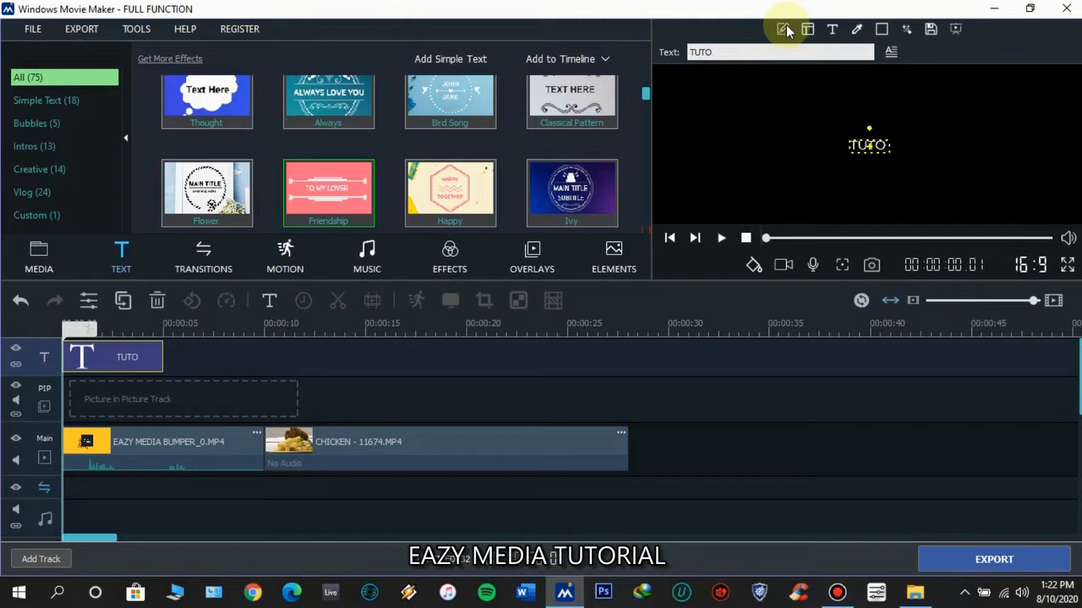
pyautogui.write('RIAL')
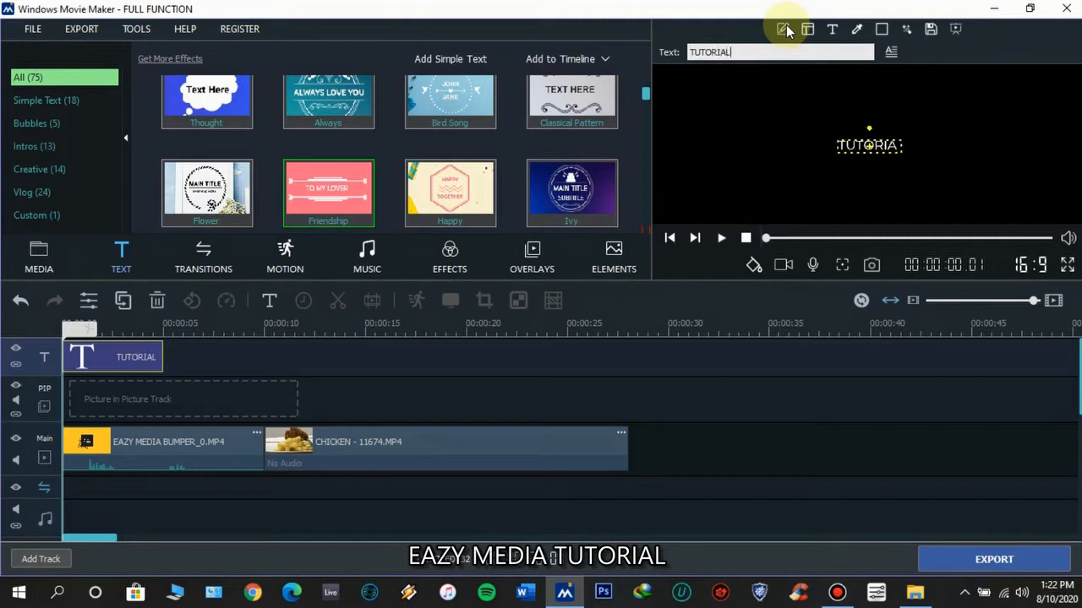
pyautogui.write(' MO')
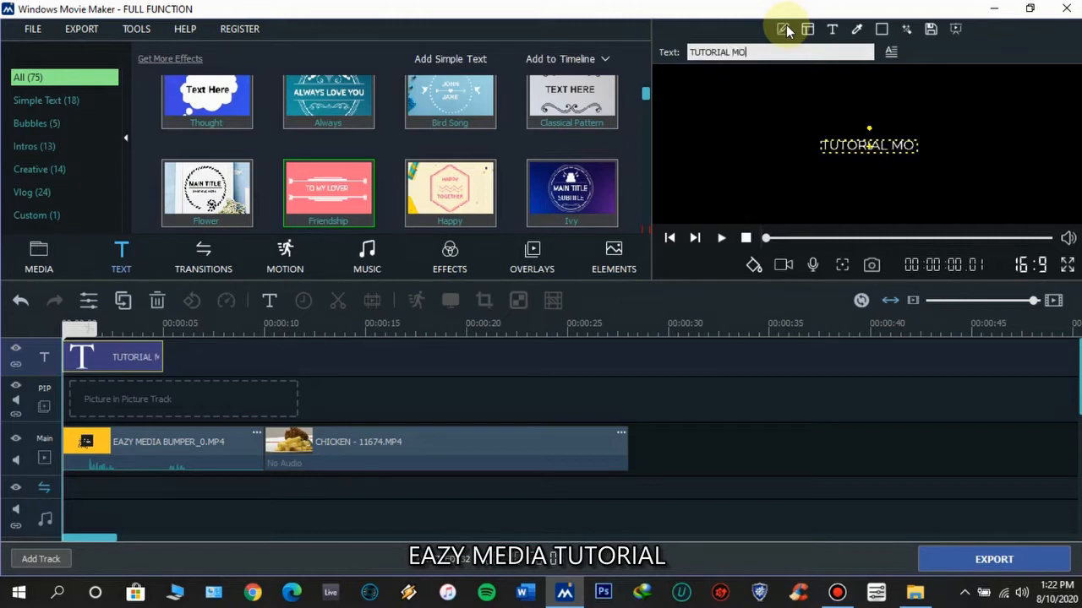
pyautogui.write('VIE MAKER')
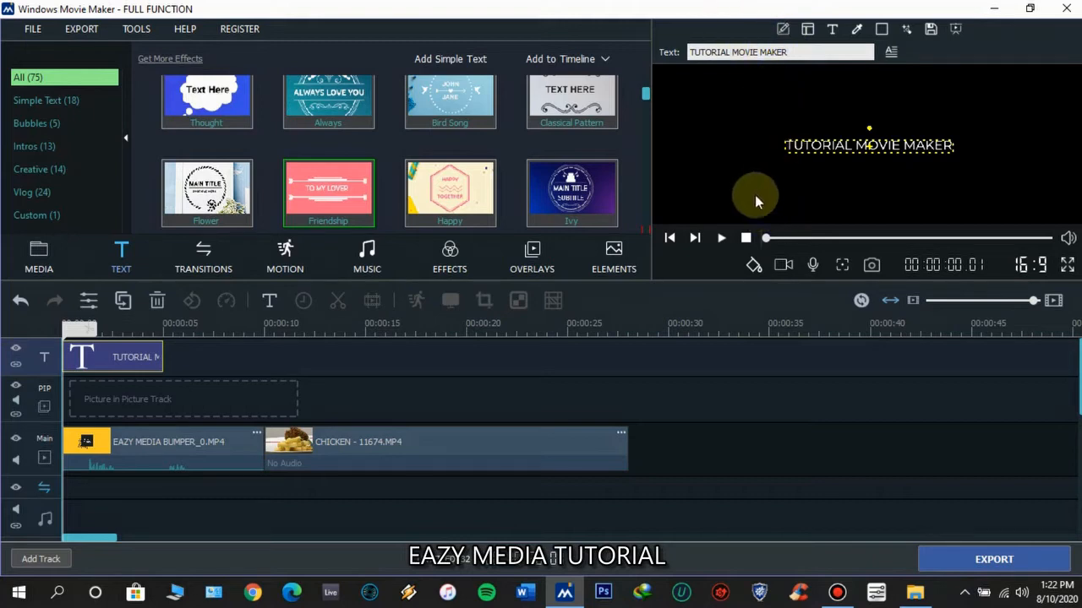
pyautogui.click(720, 238)
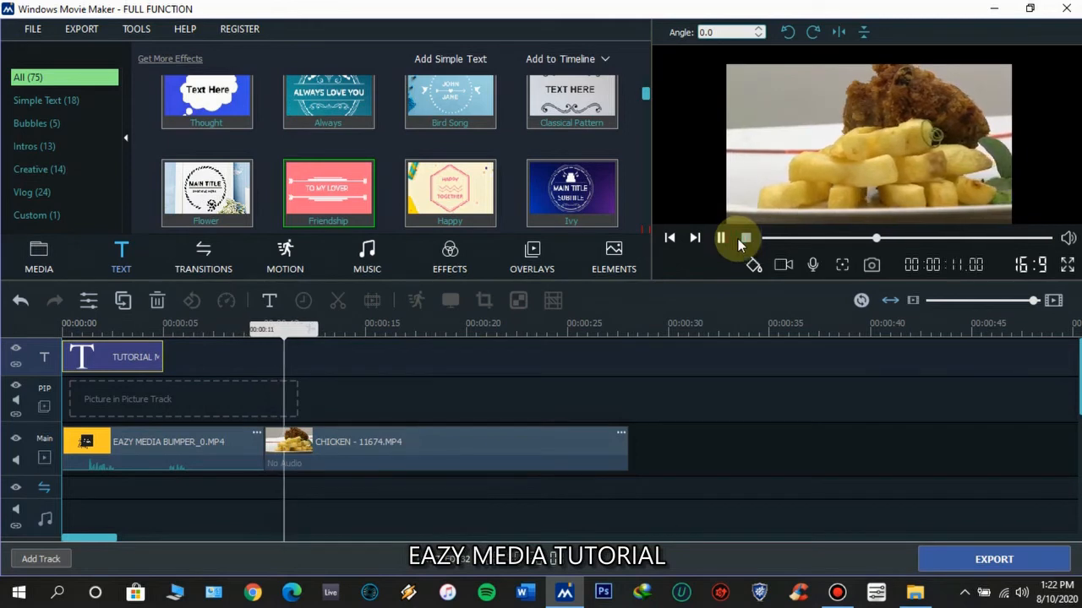
pyautogui.click(744, 239)
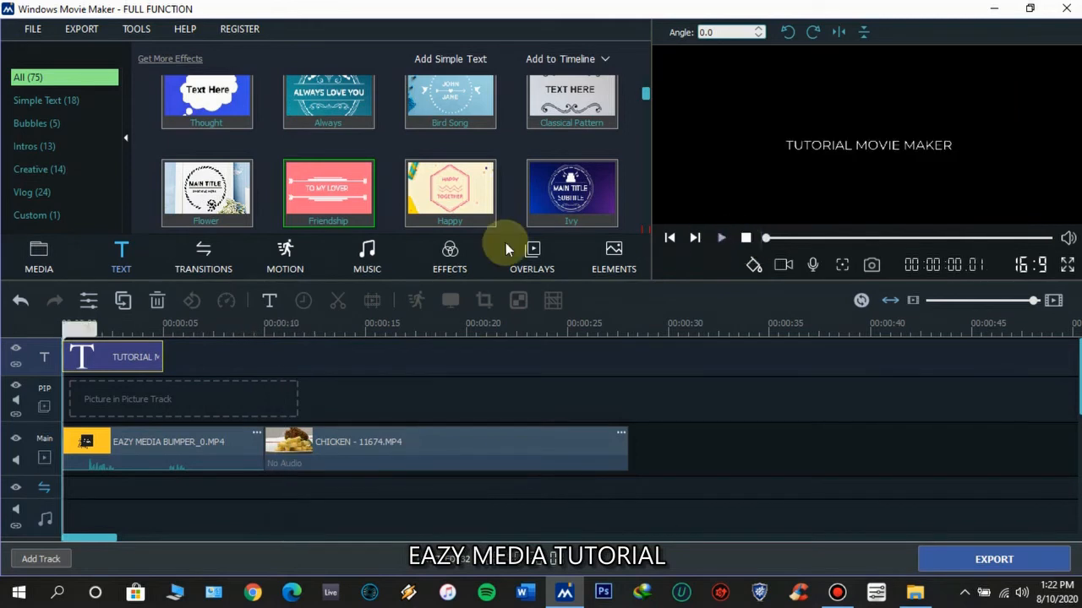
# Step: Move the title on the text track to the start of the chicken clip and play back that section
pyautogui.doubleClick(98, 354)
pyautogui.moveTo(135, 356); pyautogui.dragTo(303, 360)
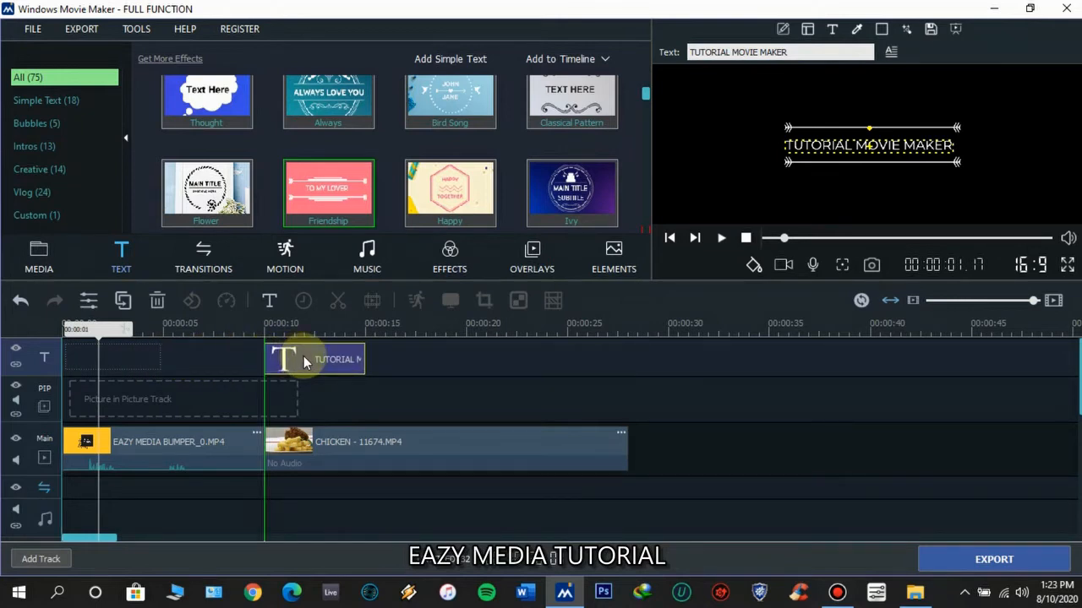
pyautogui.moveTo(303, 356); pyautogui.dragTo(306, 357)
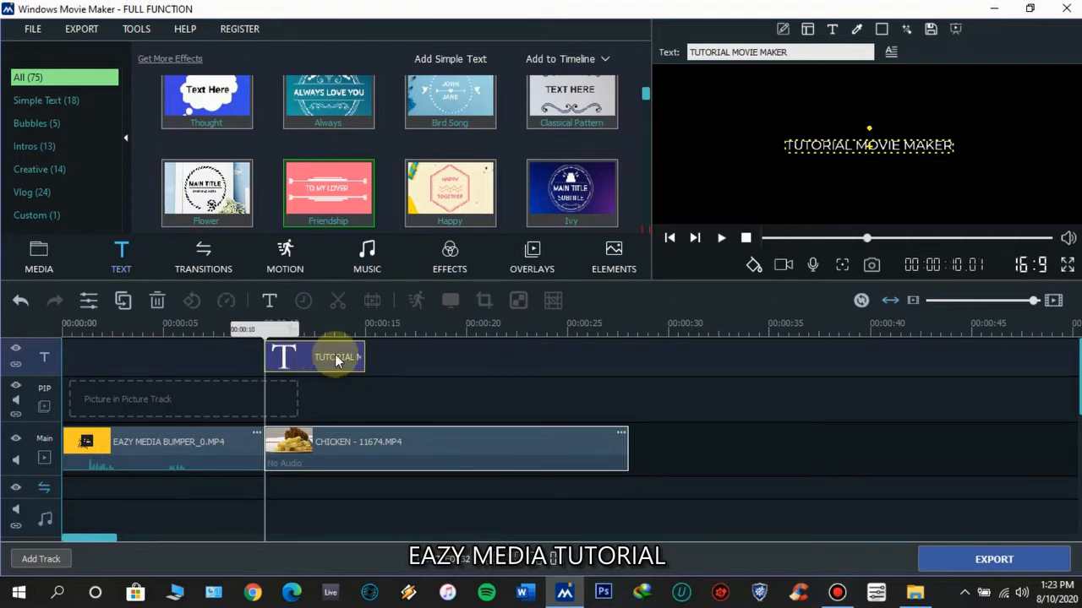
pyautogui.click(723, 238)
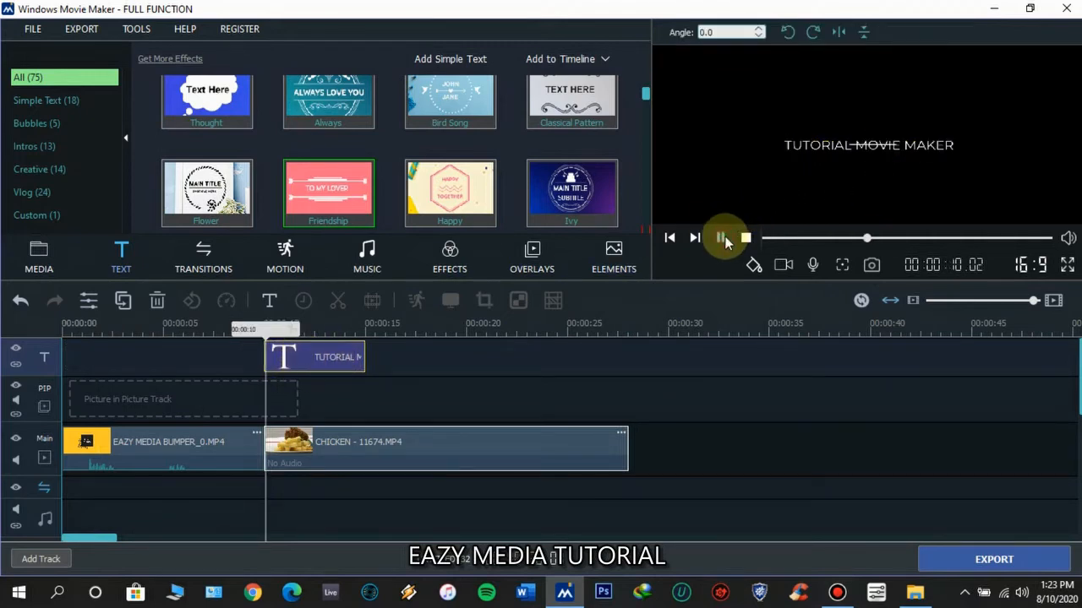
pyautogui.click(745, 239)
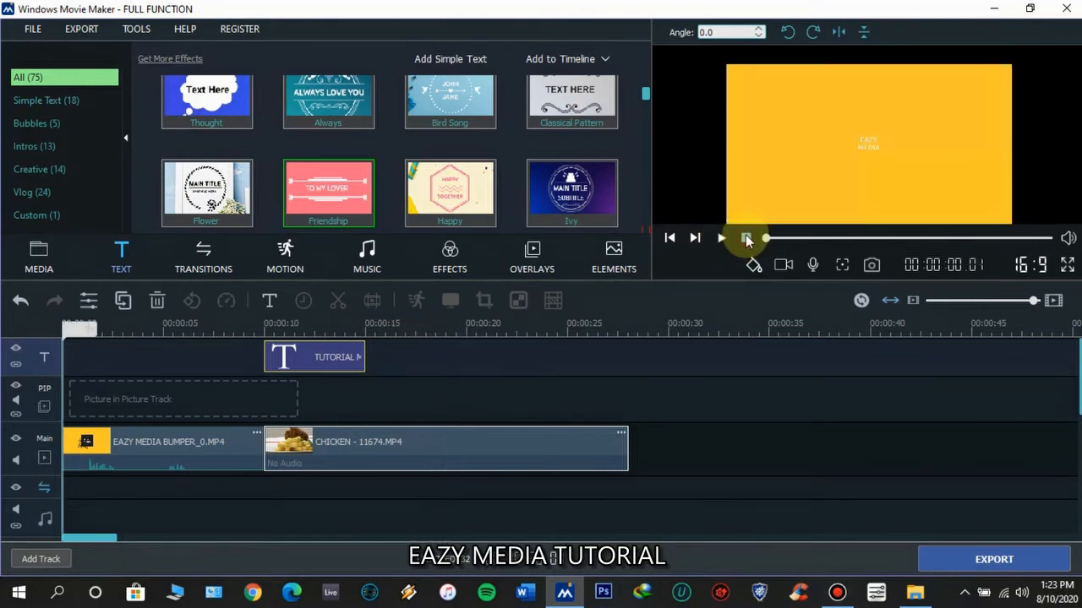
# Step: Examine the title's text content, layout, font, and color and opacity settings
pyautogui.click(322, 357)
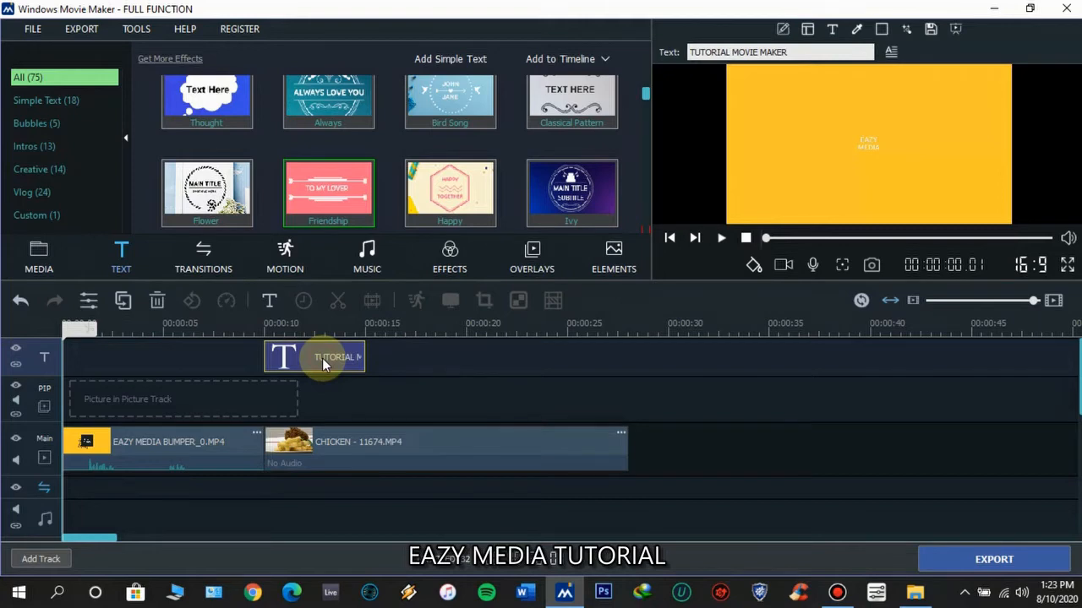
pyautogui.click(322, 360)
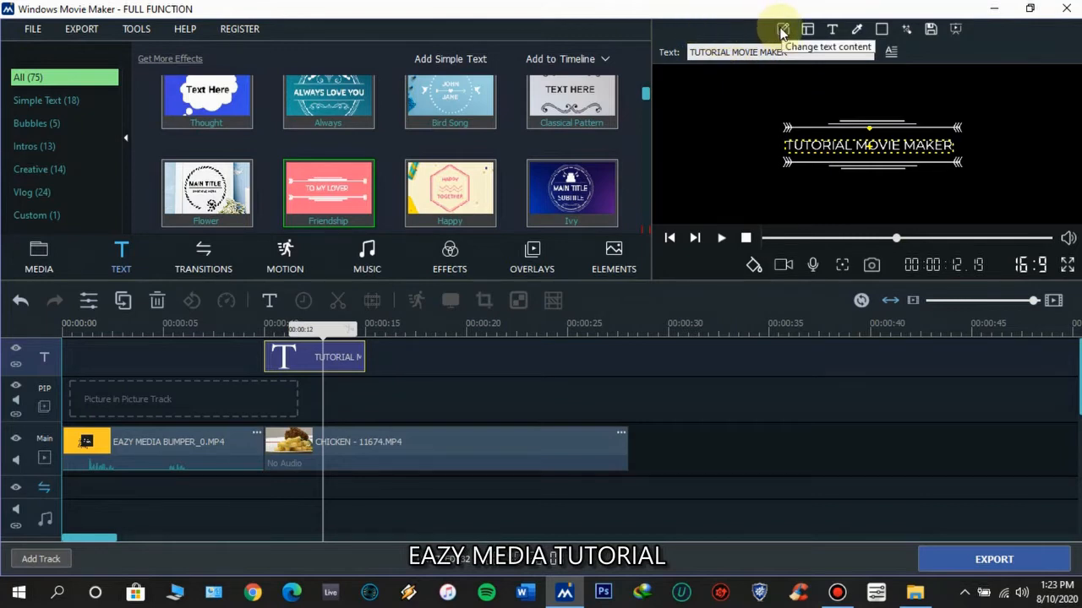
pyautogui.click(807, 32)
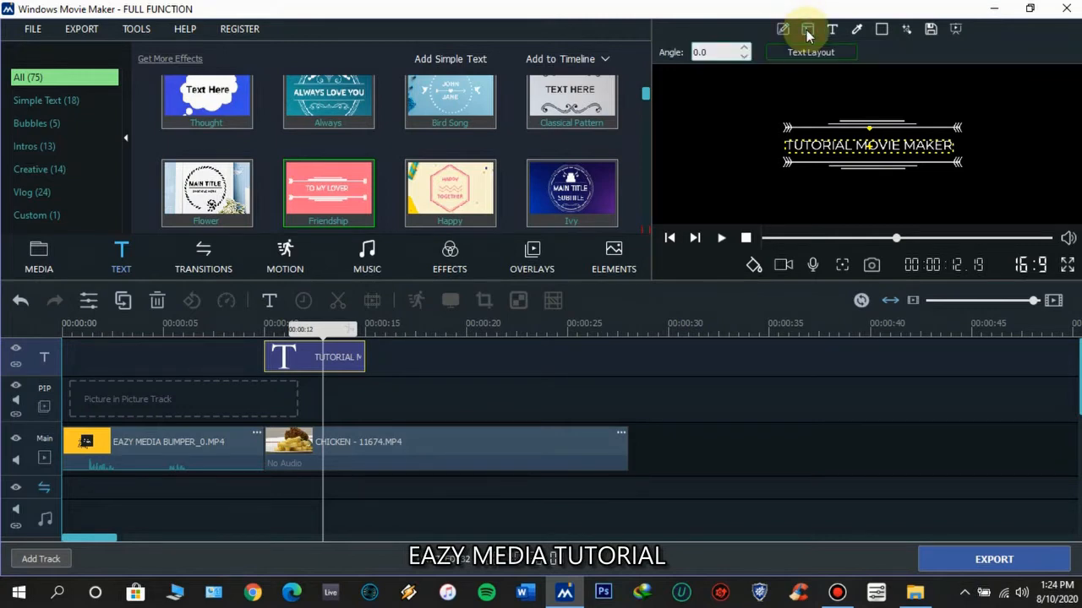
pyautogui.click(833, 31)
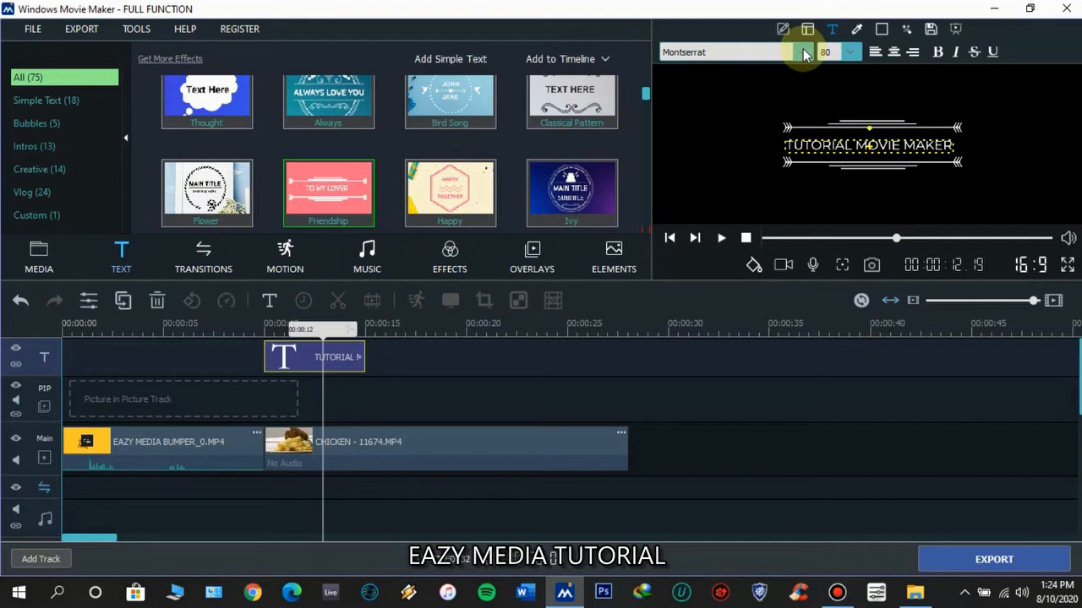
pyautogui.click(804, 53)
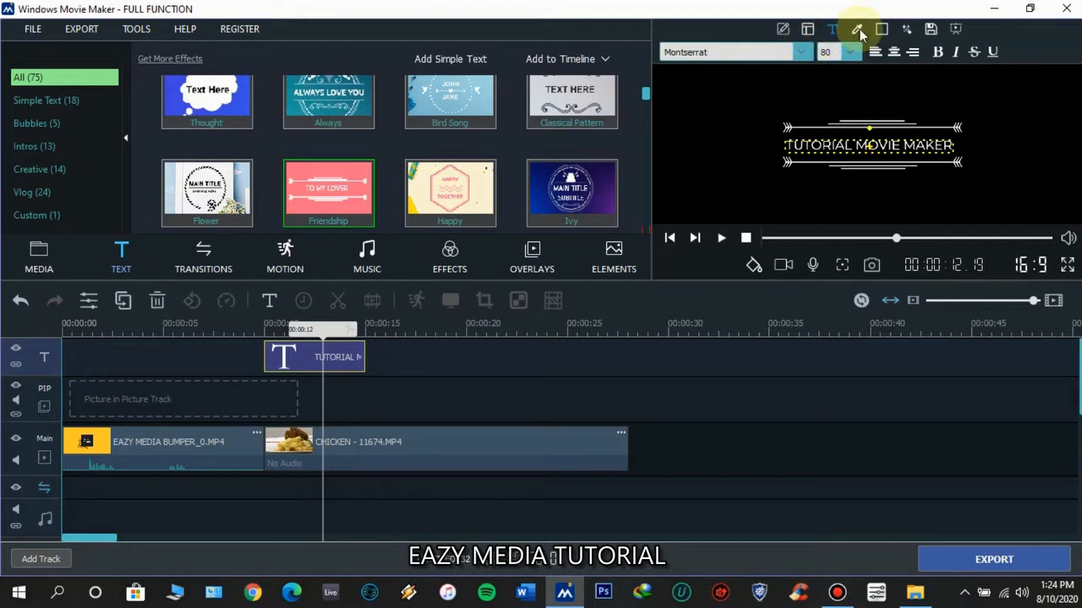
pyautogui.click(858, 31)
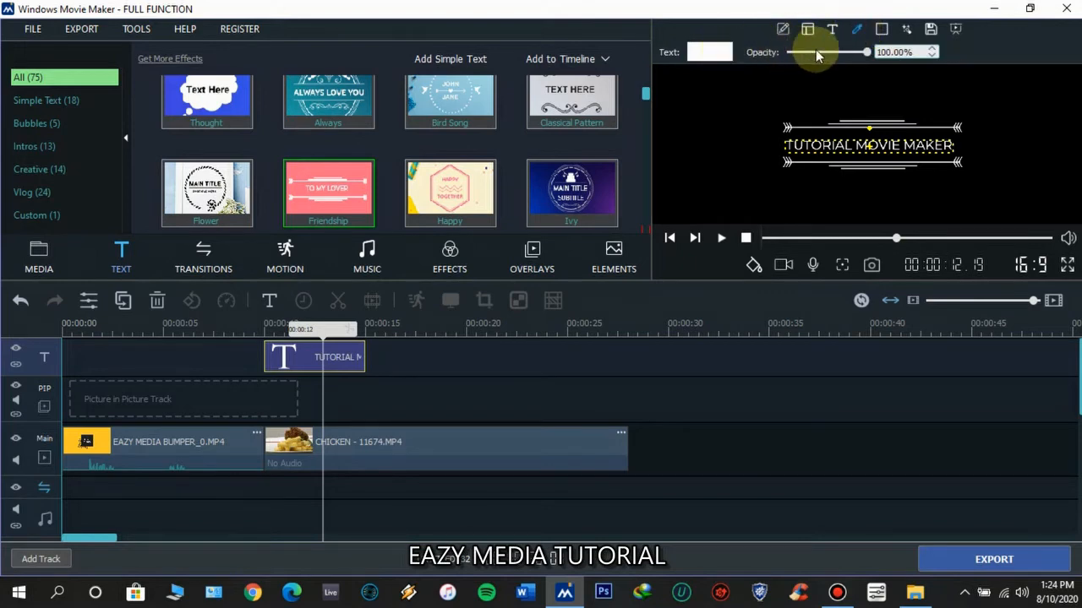
pyautogui.moveTo(868, 52)
pyautogui.mouseDown()
pyautogui.moveTo(809, 50)
pyautogui.moveTo(869, 51)
pyautogui.mouseUp()
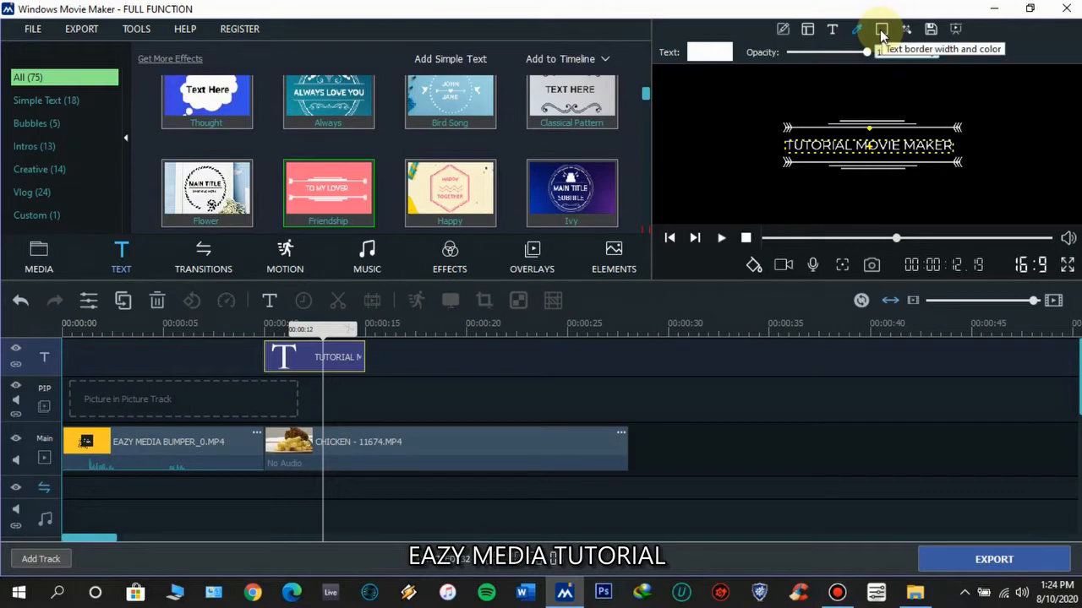
# Step: Try a blue border of width 3.0 on the title text and return the width to 0.0
pyautogui.click(882, 31)
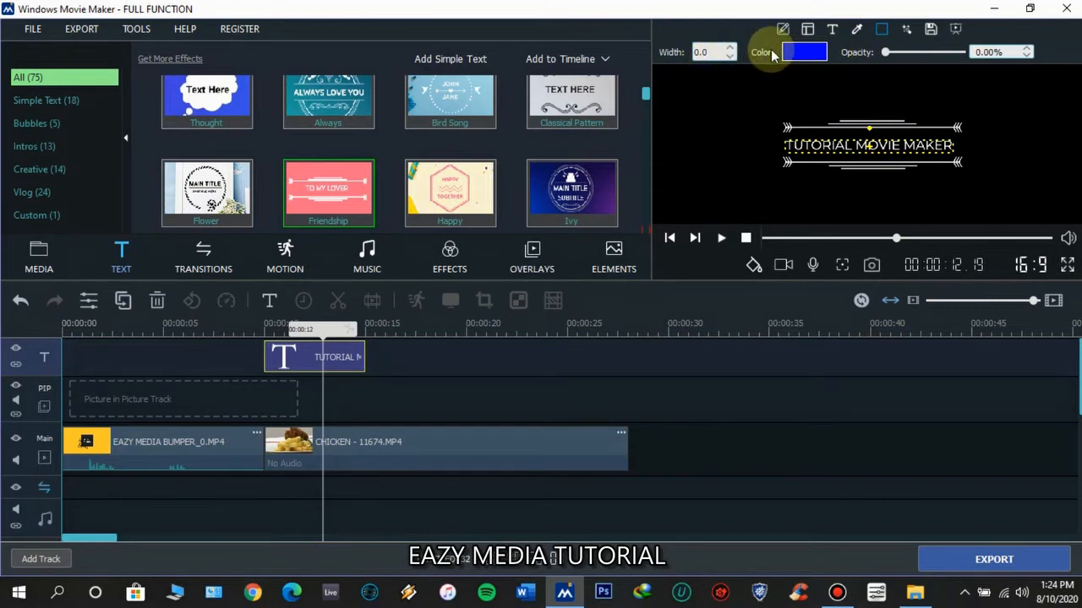
pyautogui.click(731, 48)
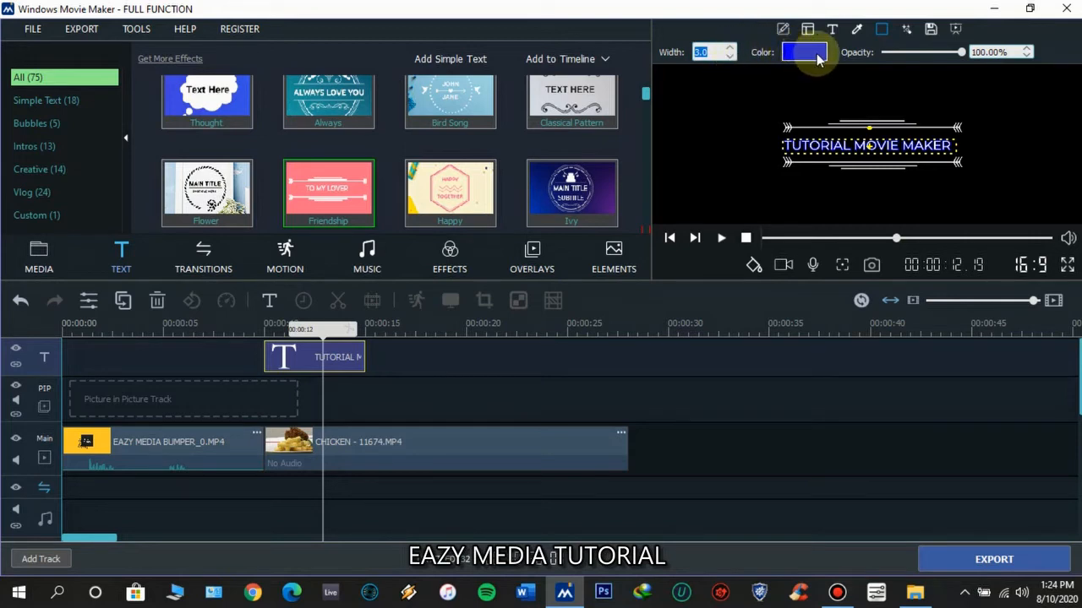
pyautogui.click(731, 56)
pyautogui.click(731, 56)
pyautogui.click(732, 57)
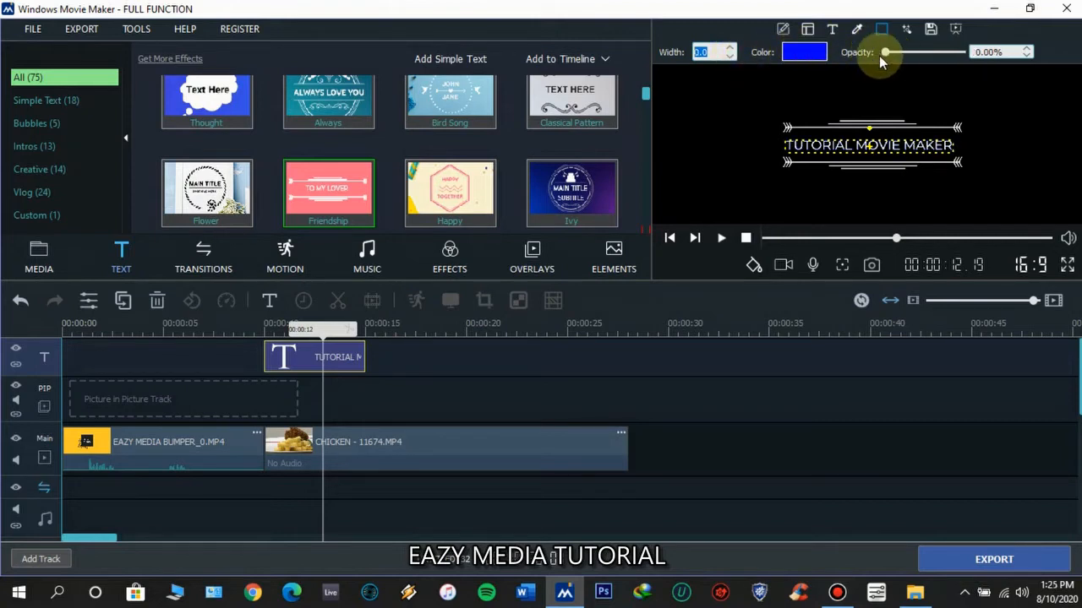
pyautogui.moveTo(882, 51)
pyautogui.mouseDown()
pyautogui.moveTo(909, 47)
pyautogui.moveTo(881, 52)
pyautogui.mouseUp()
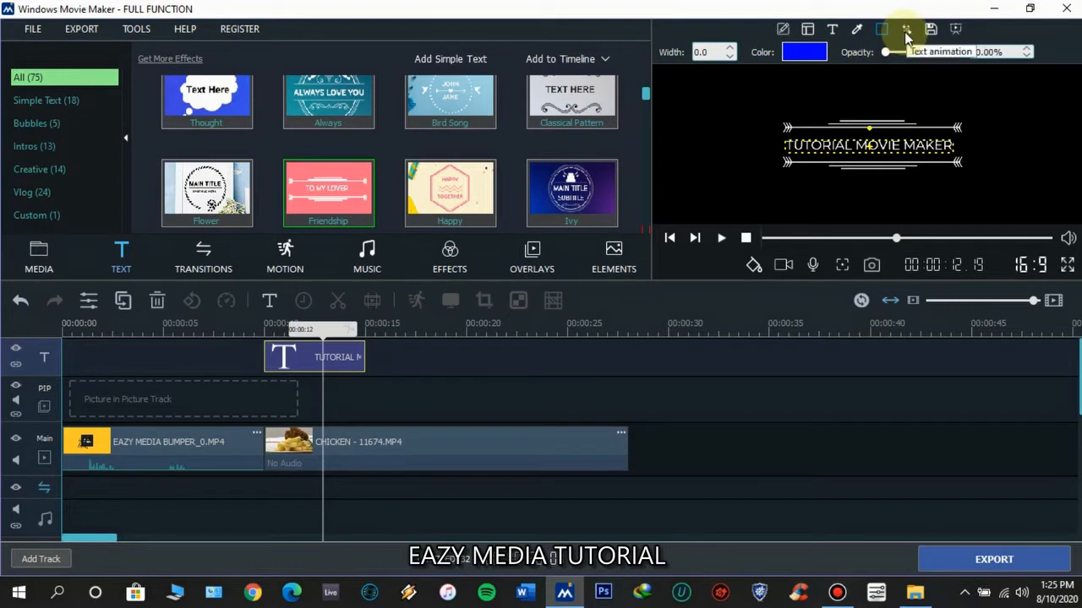
# Step: Check the title's text animation settings and play the timeline from the end of the bumper through the title
pyautogui.click(905, 32)
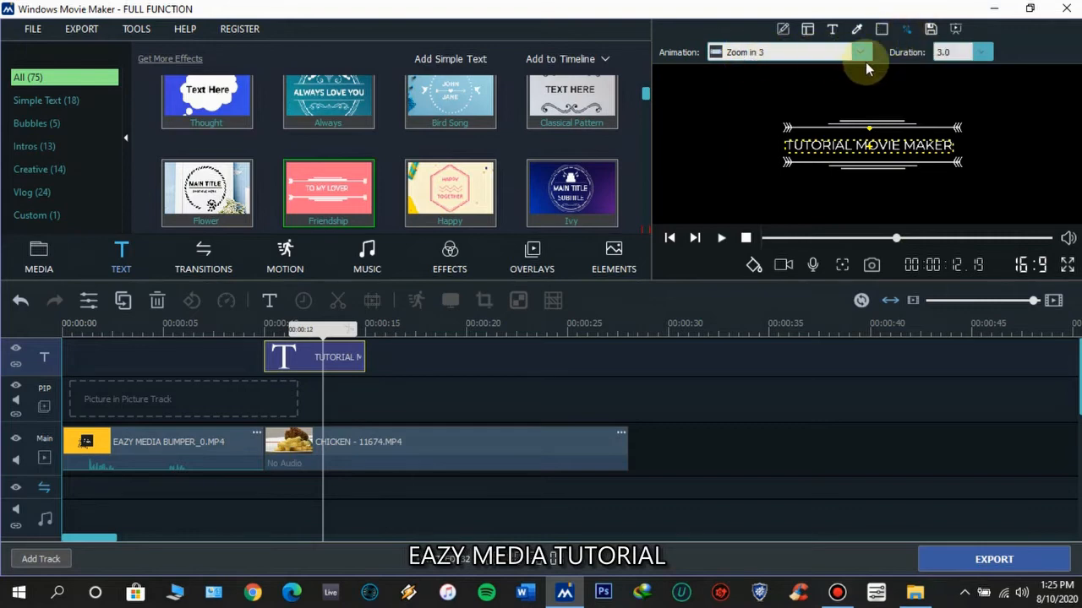
pyautogui.click(721, 238)
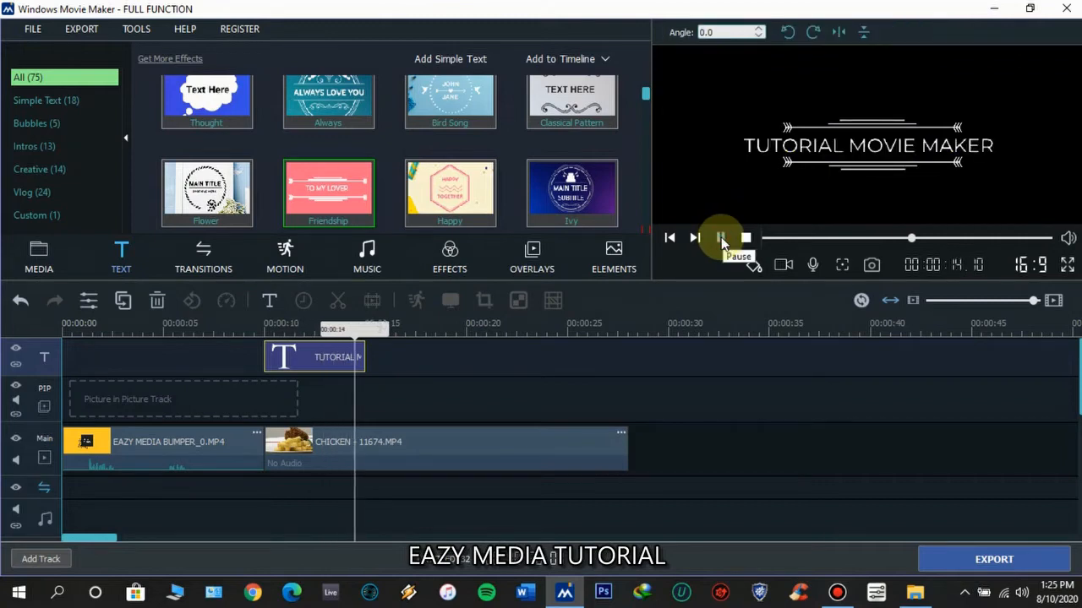
pyautogui.click(745, 239)
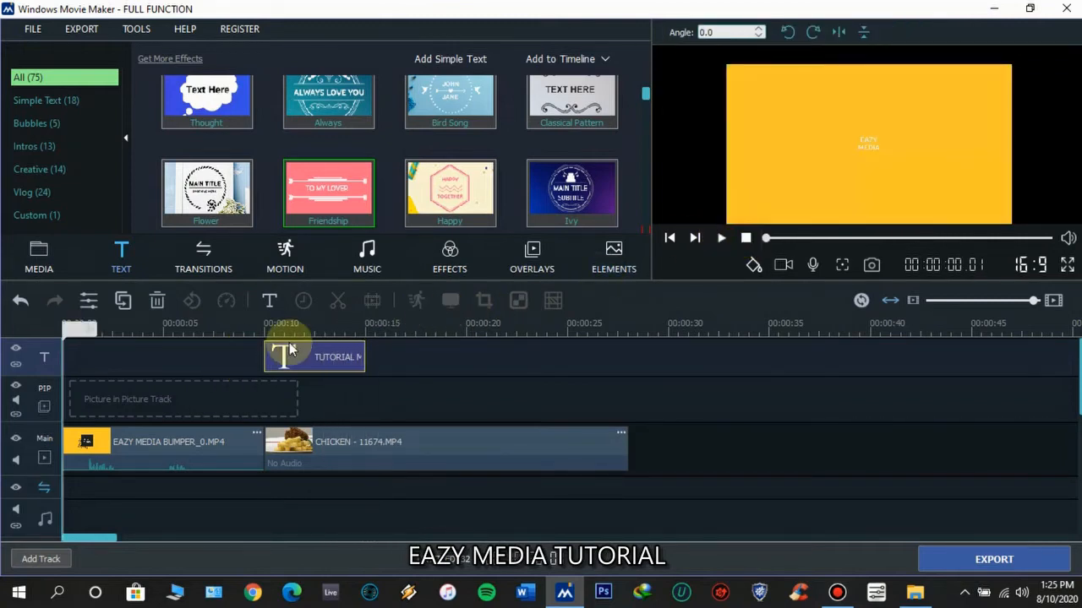
pyautogui.moveTo(60, 332); pyautogui.dragTo(251, 334)
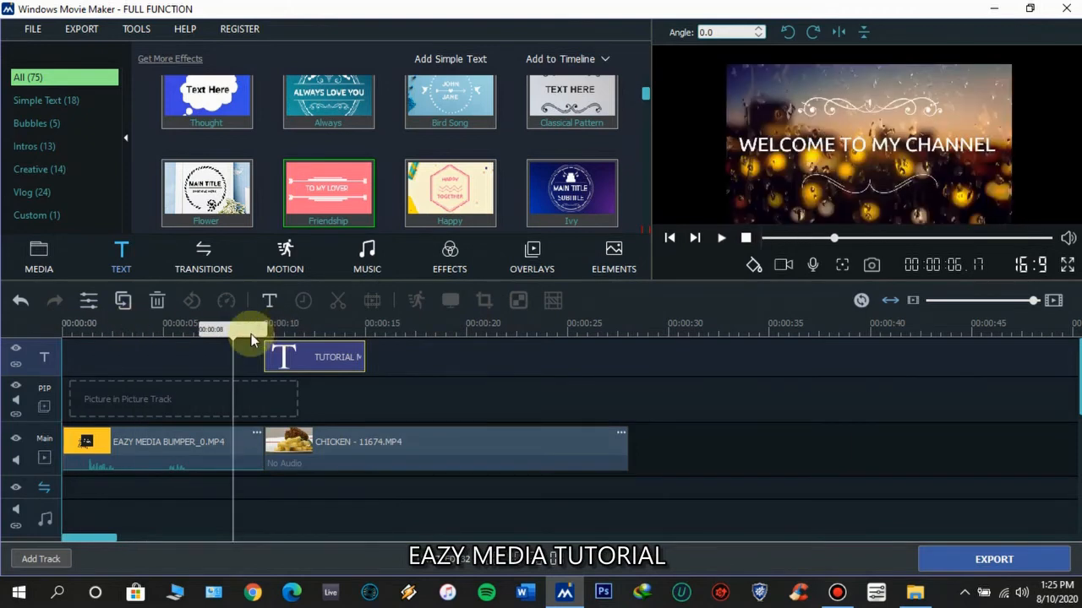
pyautogui.click(721, 238)
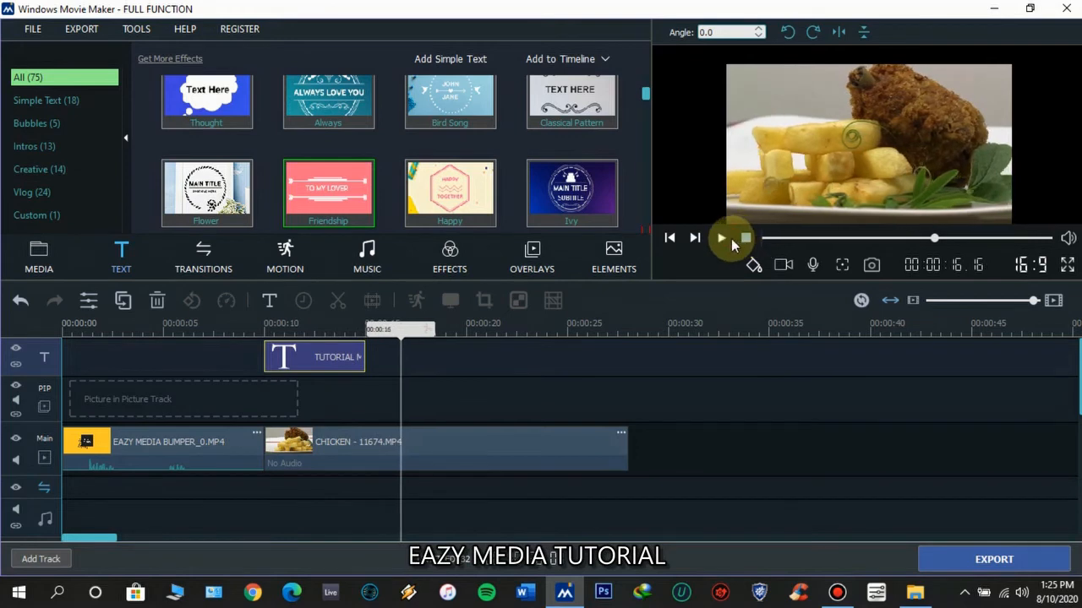
pyautogui.click(745, 237)
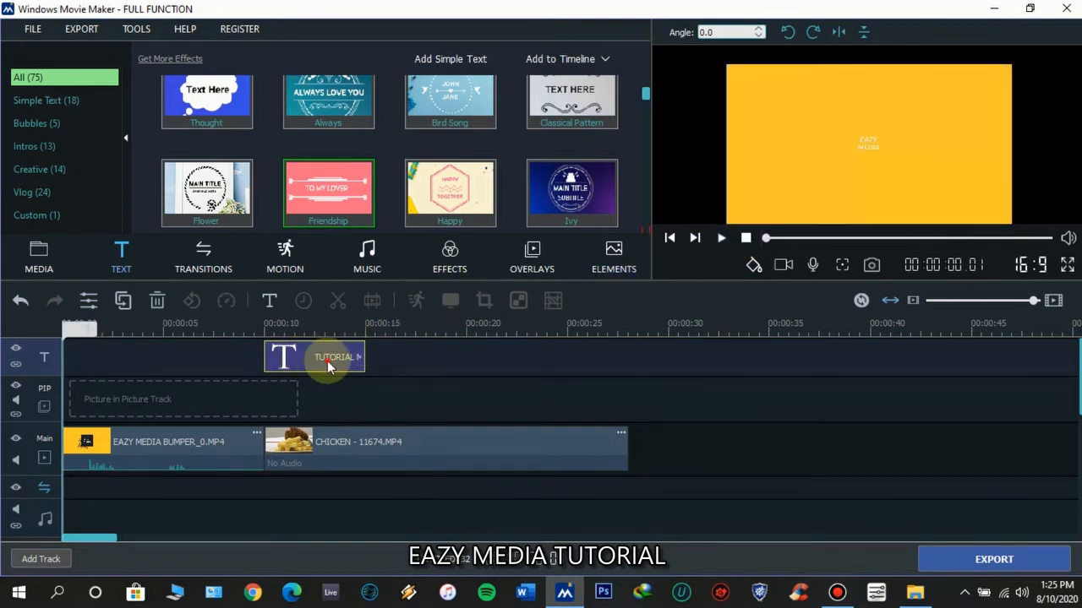
# Step: Change the title's text animation to Fadein and play it back from just before the title
pyautogui.click(327, 361)
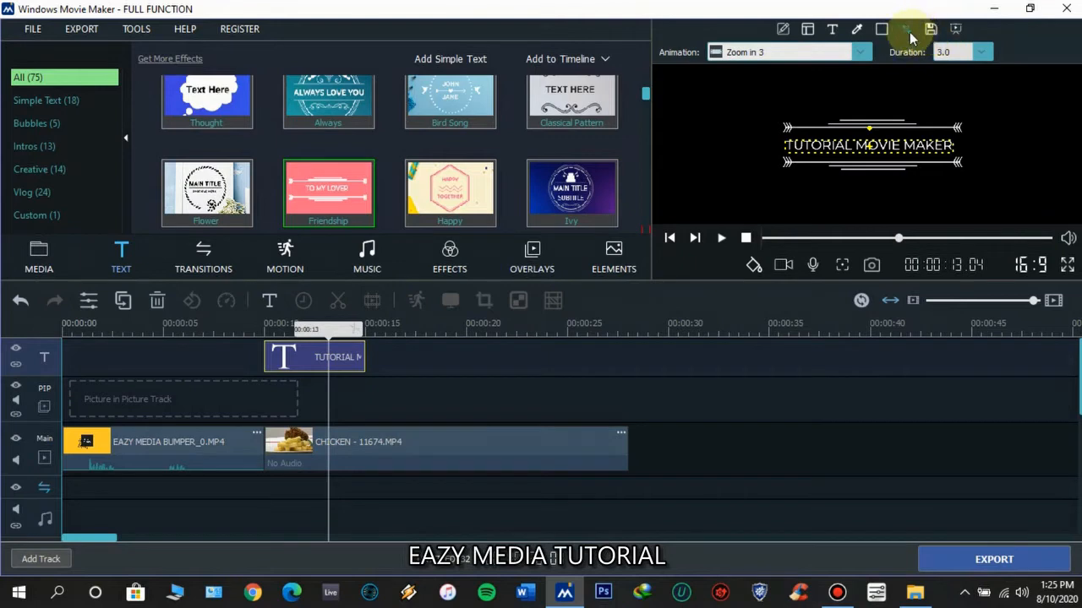
pyautogui.click(859, 51)
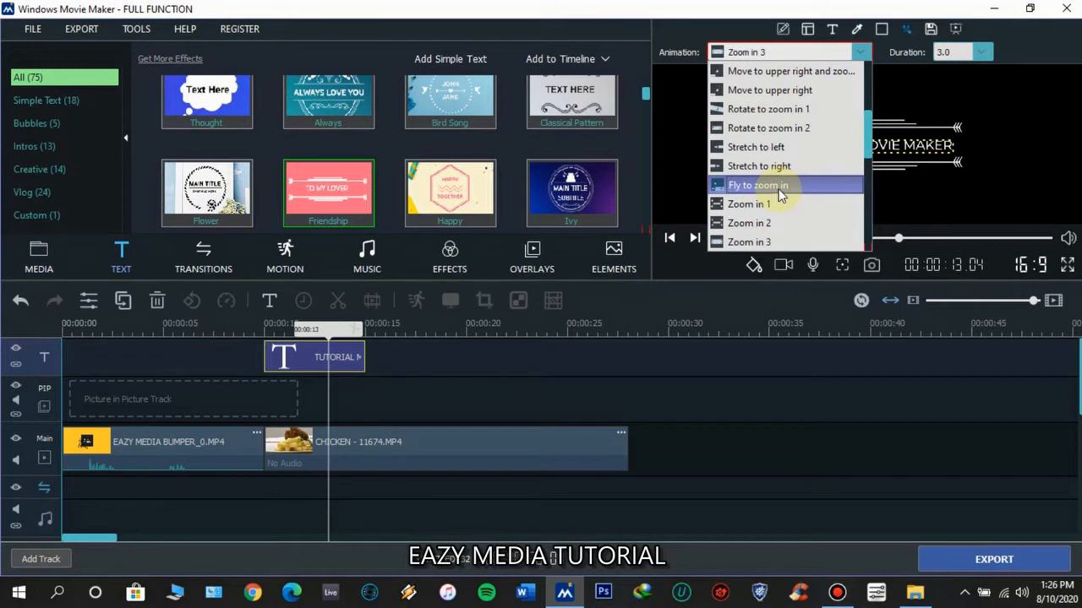
pyautogui.scroll(-6, 779, 194)
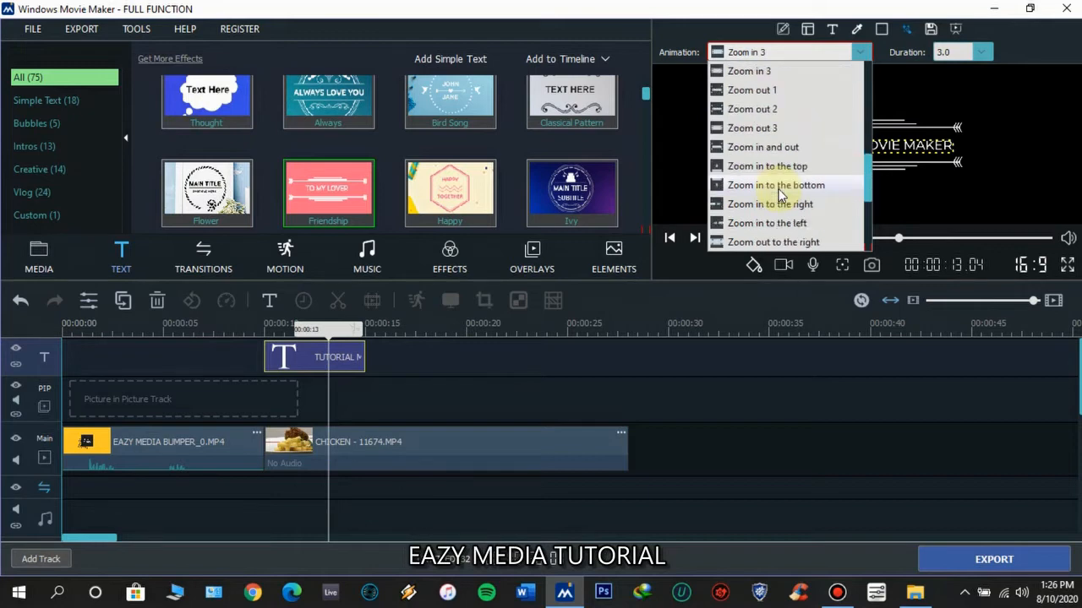
pyautogui.scroll(-1, 779, 194)
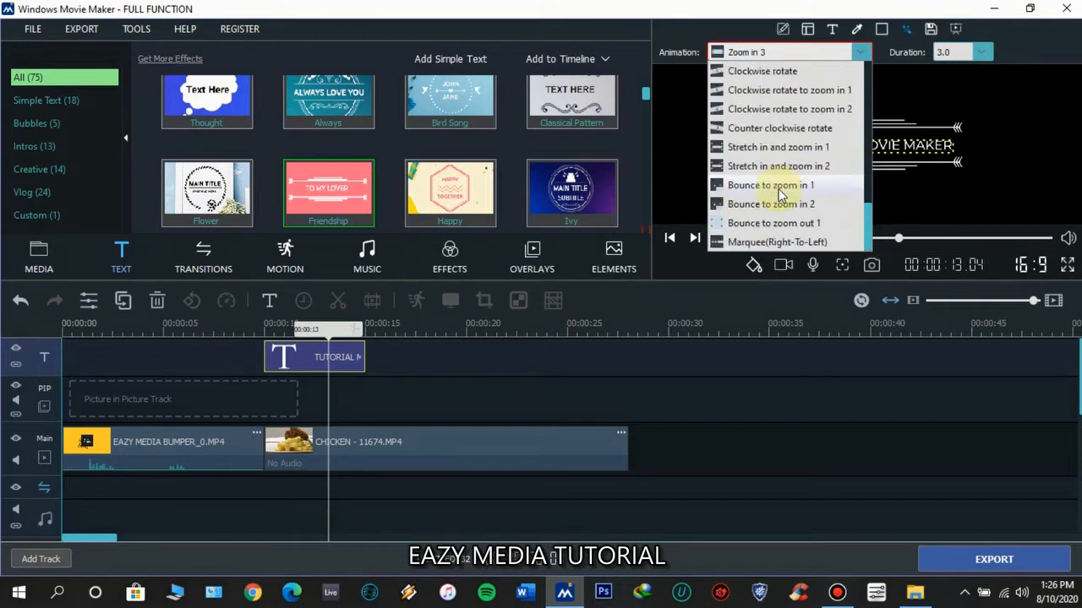
pyautogui.scroll(10, 780, 193)
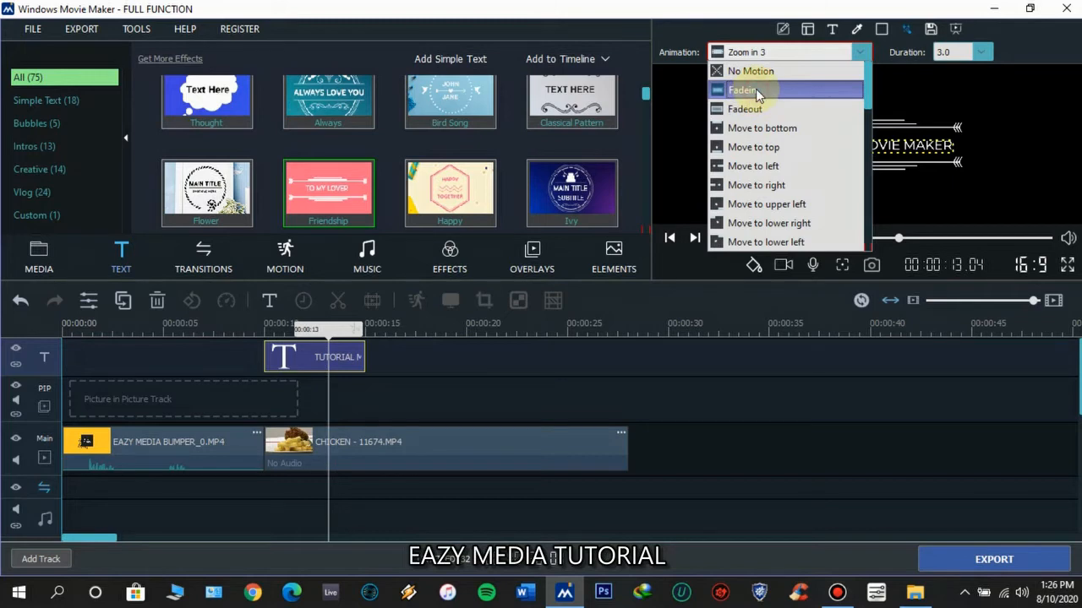
pyautogui.click(755, 89)
pyautogui.moveTo(316, 331); pyautogui.dragTo(242, 333)
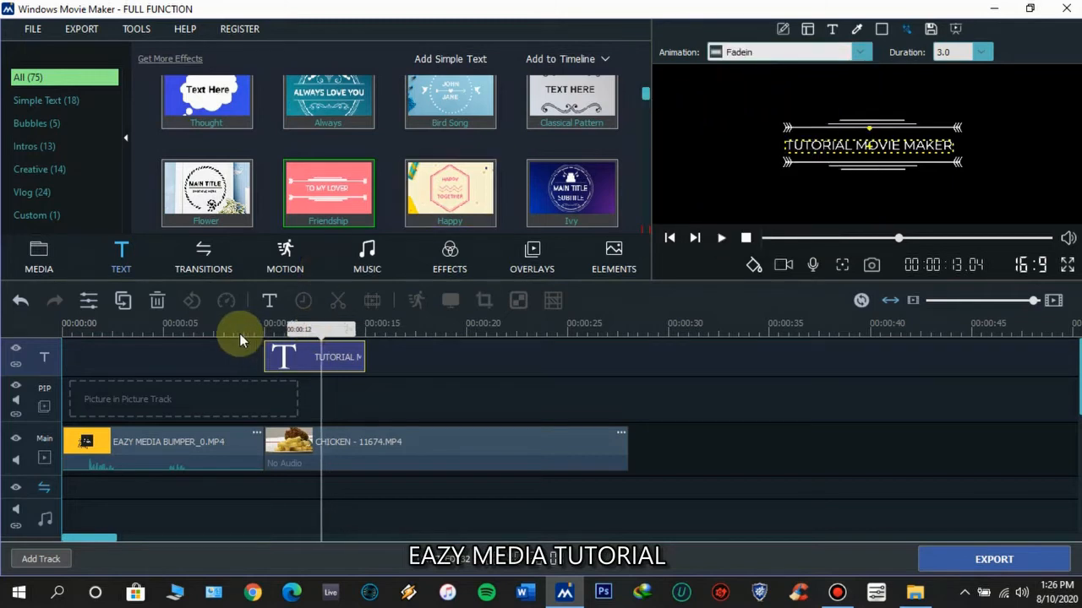
pyautogui.click(726, 237)
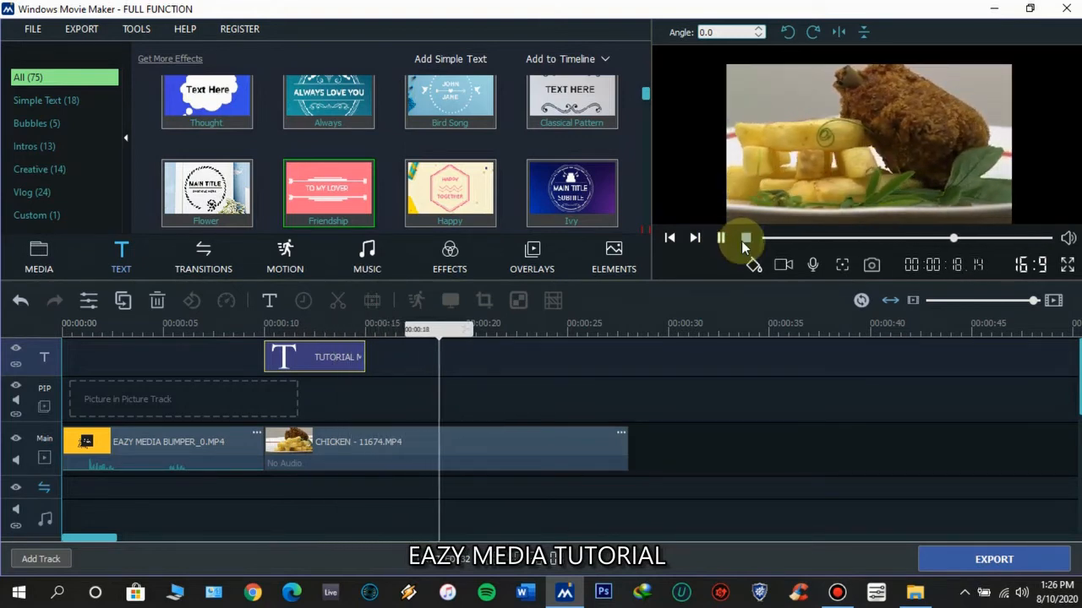
pyautogui.click(746, 238)
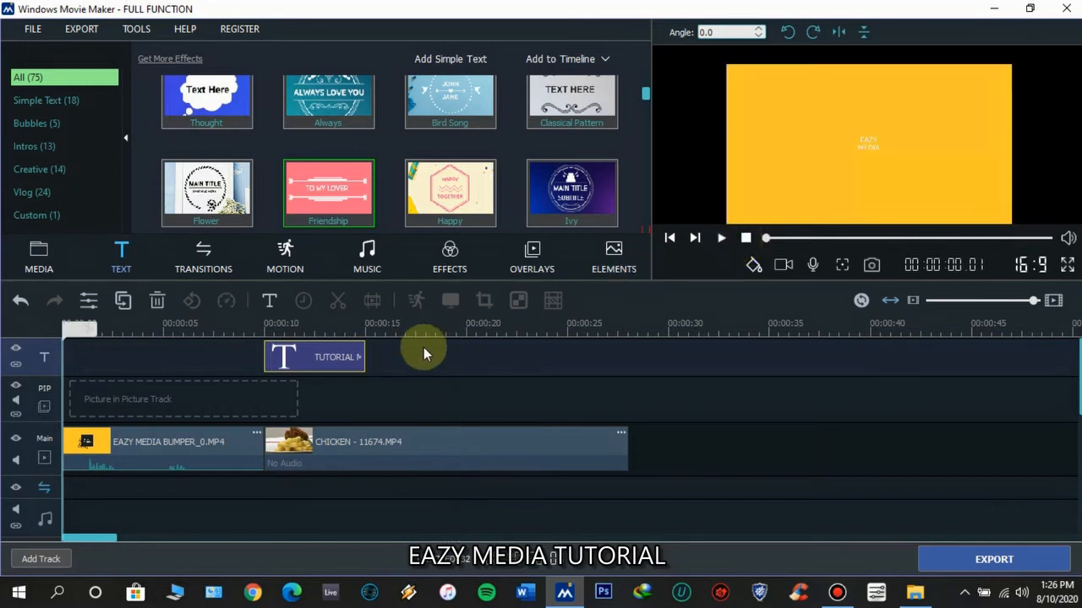
# Step: Set the title's Fadein animation duration to 10, play it back, and reselect the title
pyautogui.click(338, 356)
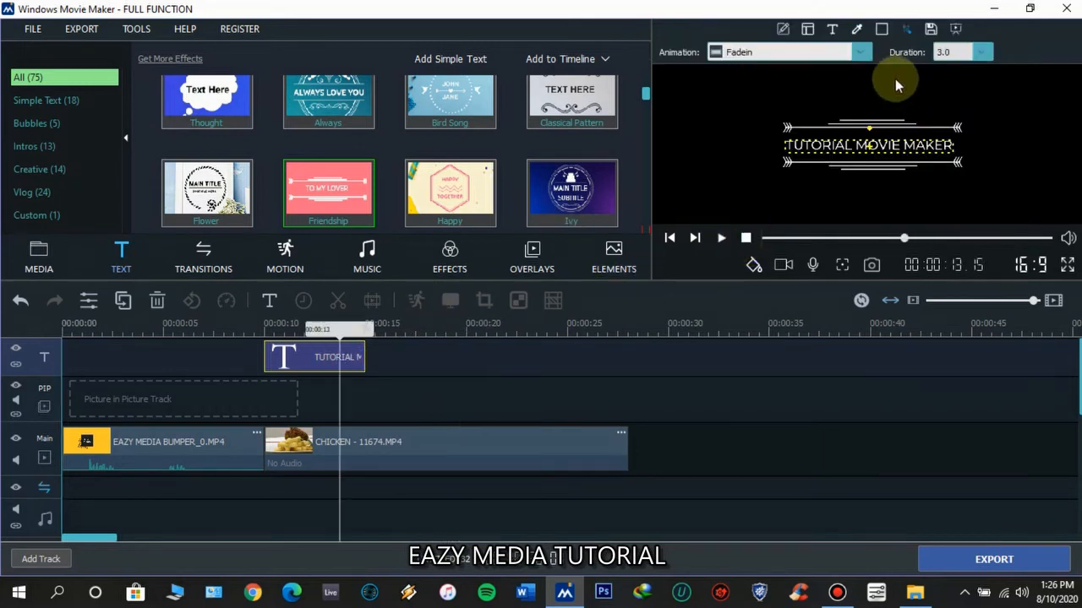
pyautogui.click(982, 54)
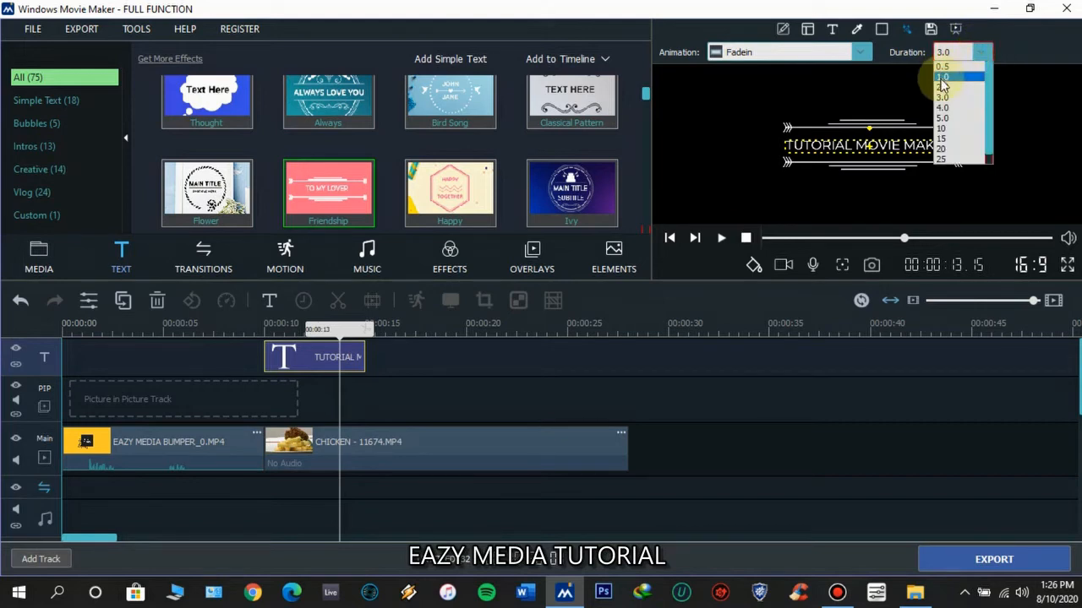
pyautogui.click(952, 128)
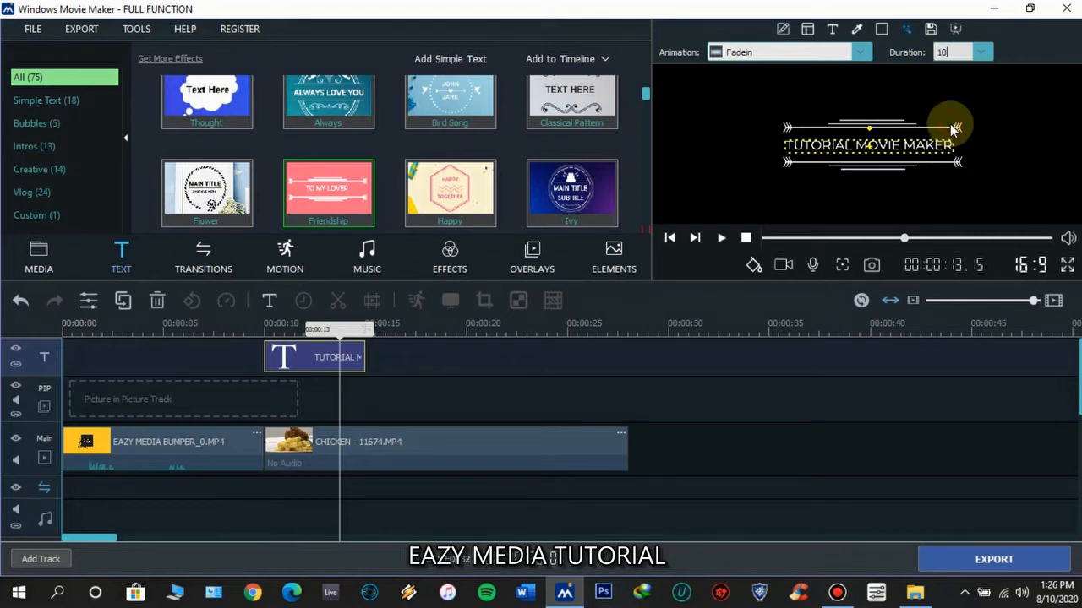
pyautogui.moveTo(316, 328); pyautogui.dragTo(228, 334)
pyautogui.click(722, 240)
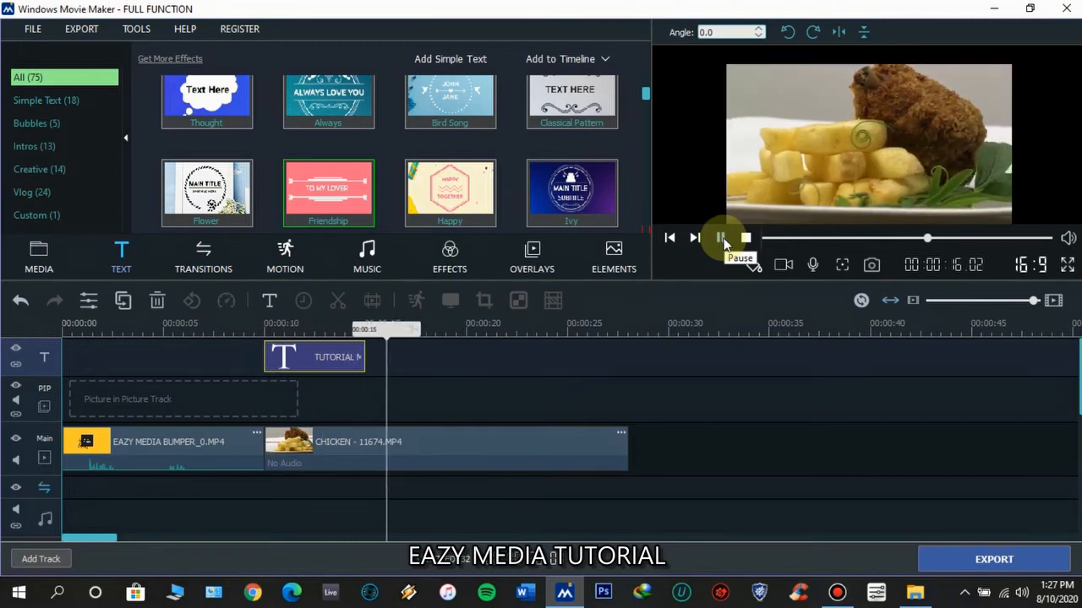
pyautogui.click(745, 241)
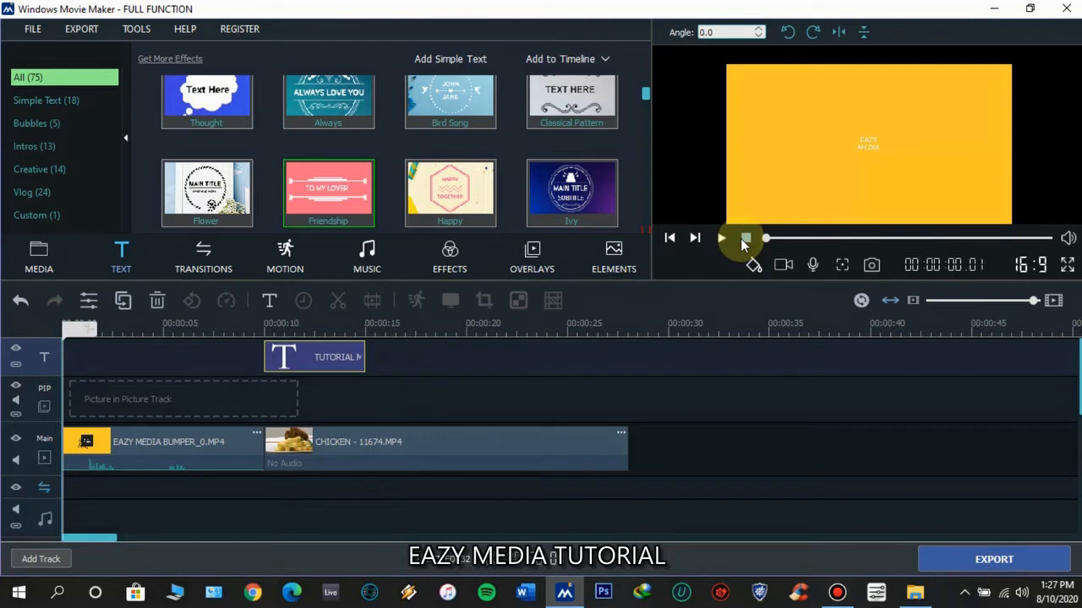
pyautogui.click(338, 359)
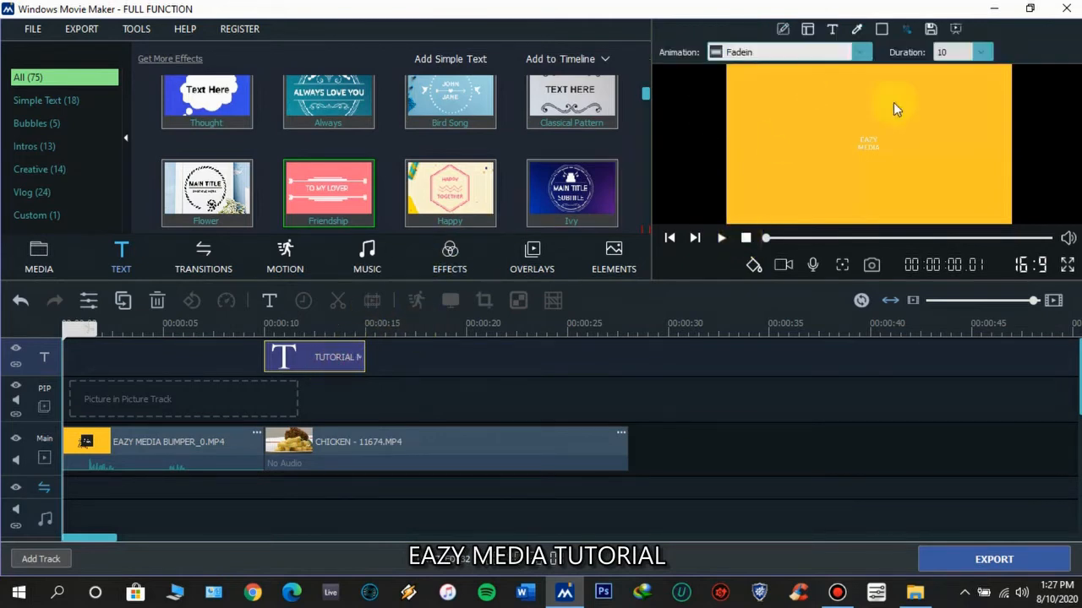
# Step: Check the title's Fadein duration options, keep 10 selected, and return the playhead to the timeline start
pyautogui.click(982, 52)
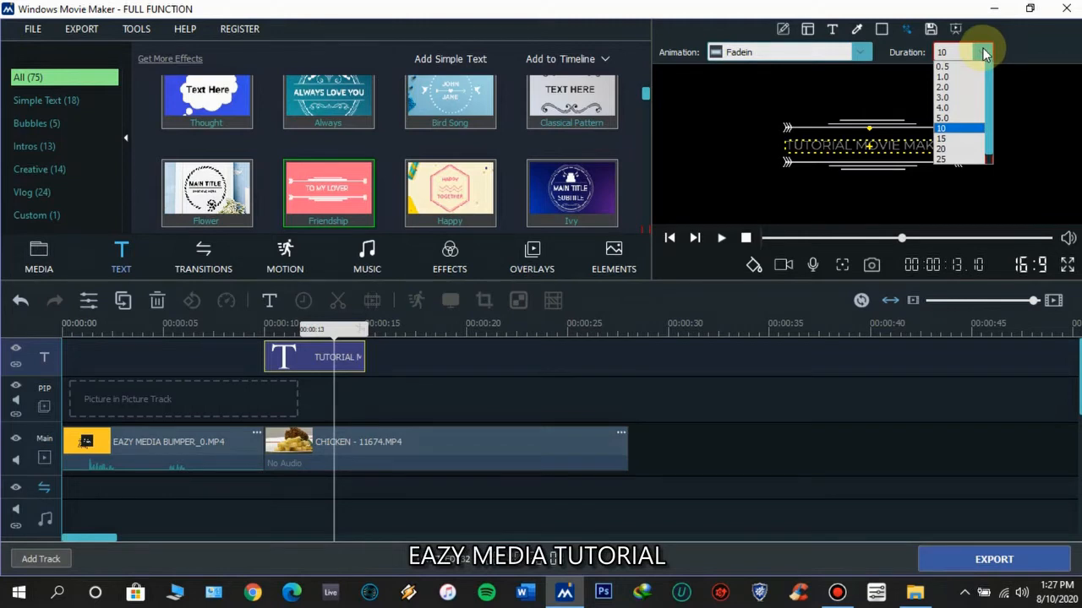
pyautogui.click(945, 128)
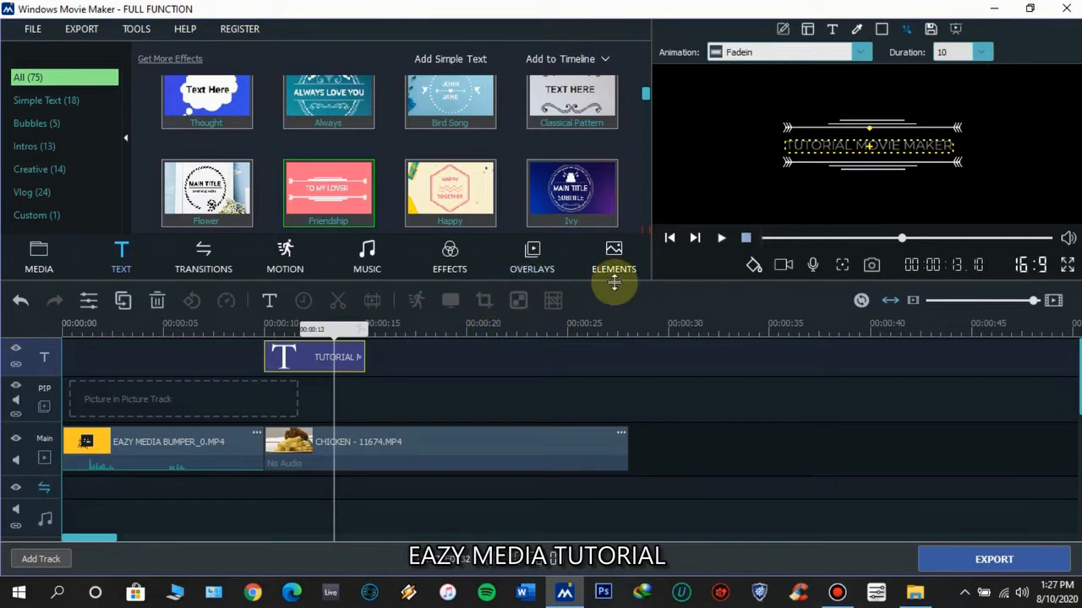
pyautogui.click(746, 239)
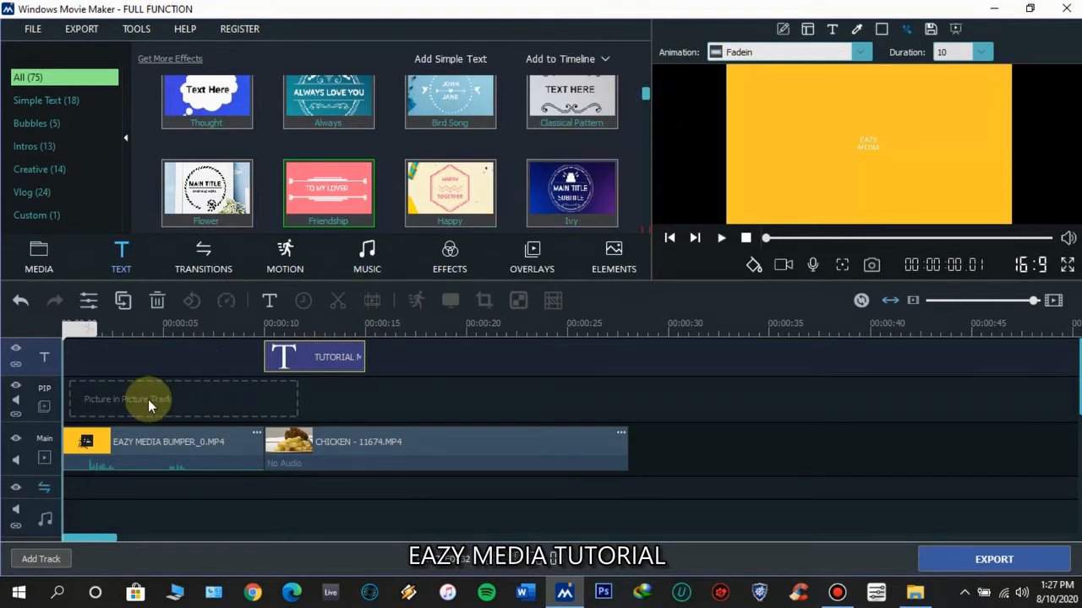
# Step: Import the image pngkey.com-subscribe-button-png-4754426 from the PNG FILE folder inside PROJECT FILE, applying it to the timeline
pyautogui.click(30, 389)
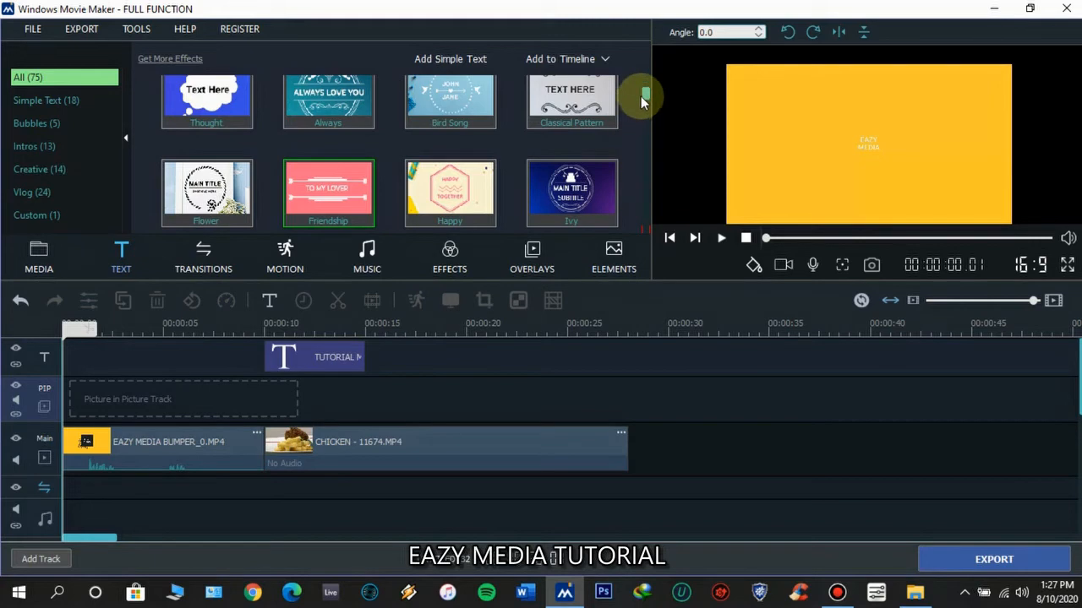
pyautogui.moveTo(647, 99); pyautogui.dragTo(652, 71)
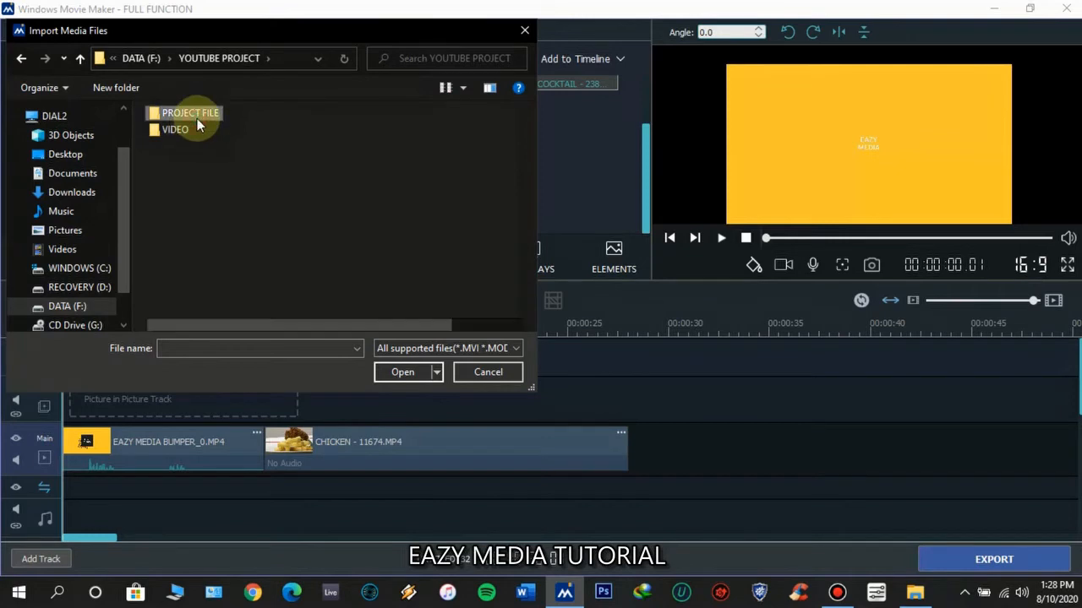
pyautogui.doubleClick(197, 122)
pyautogui.doubleClick(183, 164)
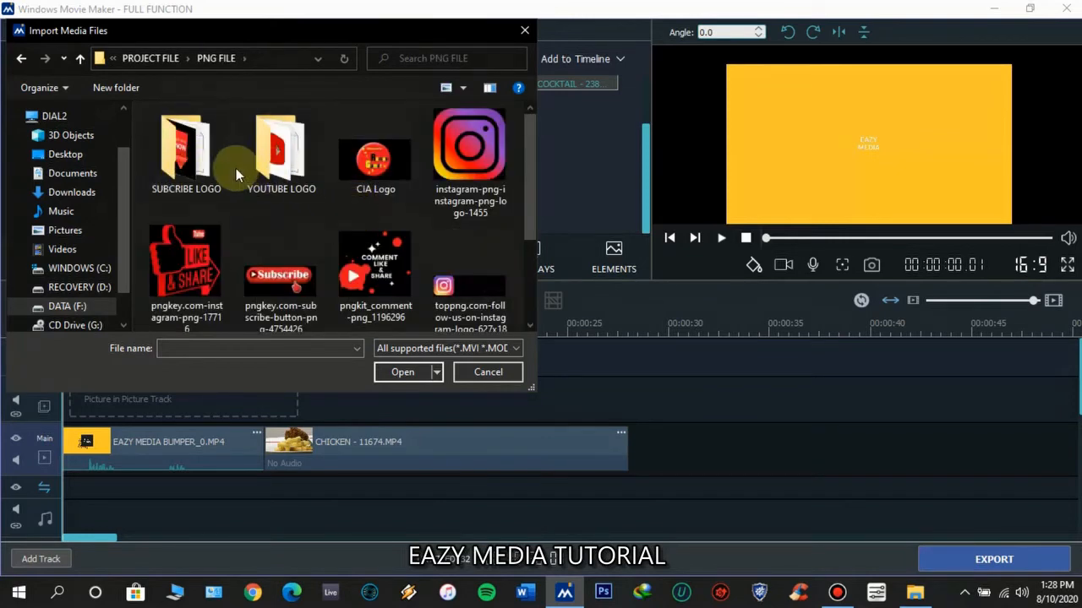
pyautogui.scroll(-2, 406, 292)
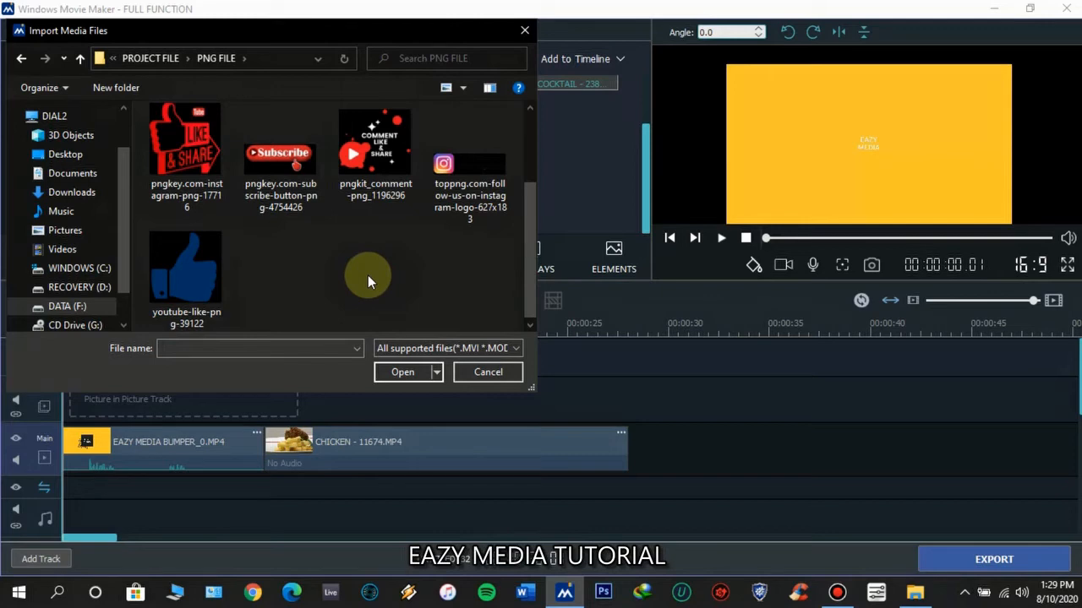
pyautogui.click(285, 159)
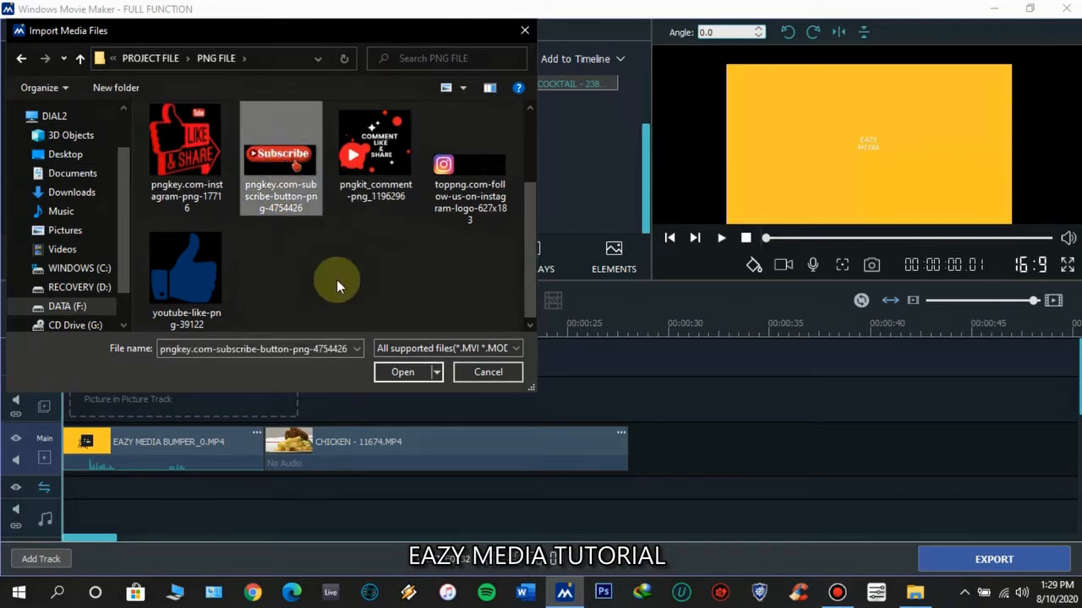
pyautogui.click(399, 372)
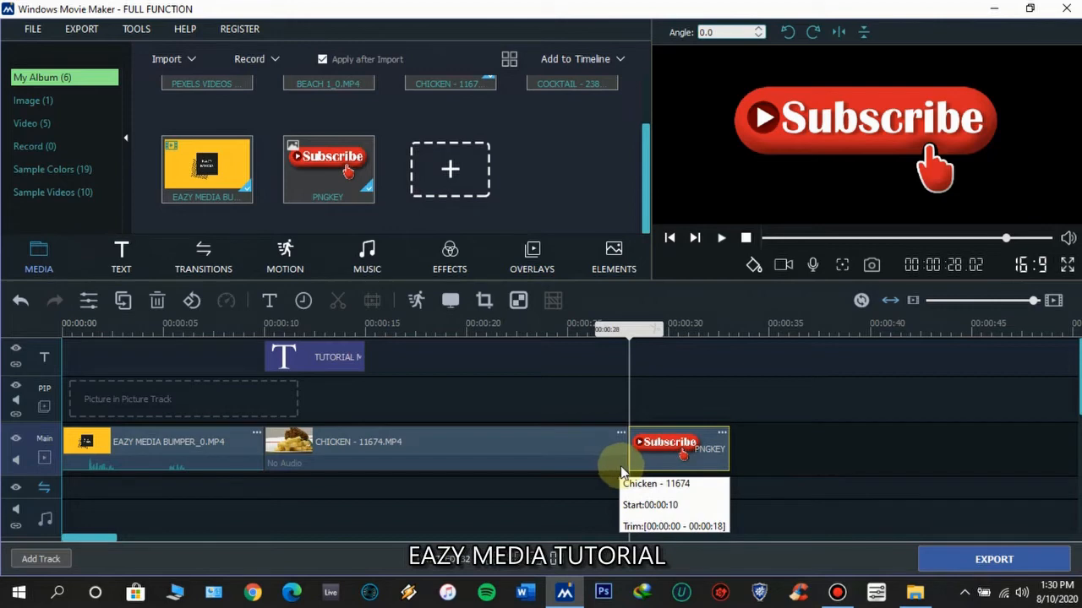
# Step: Select the subscribe image, the chicken clip and the bumper on the main track in turn to preview each
pyautogui.click(675, 448)
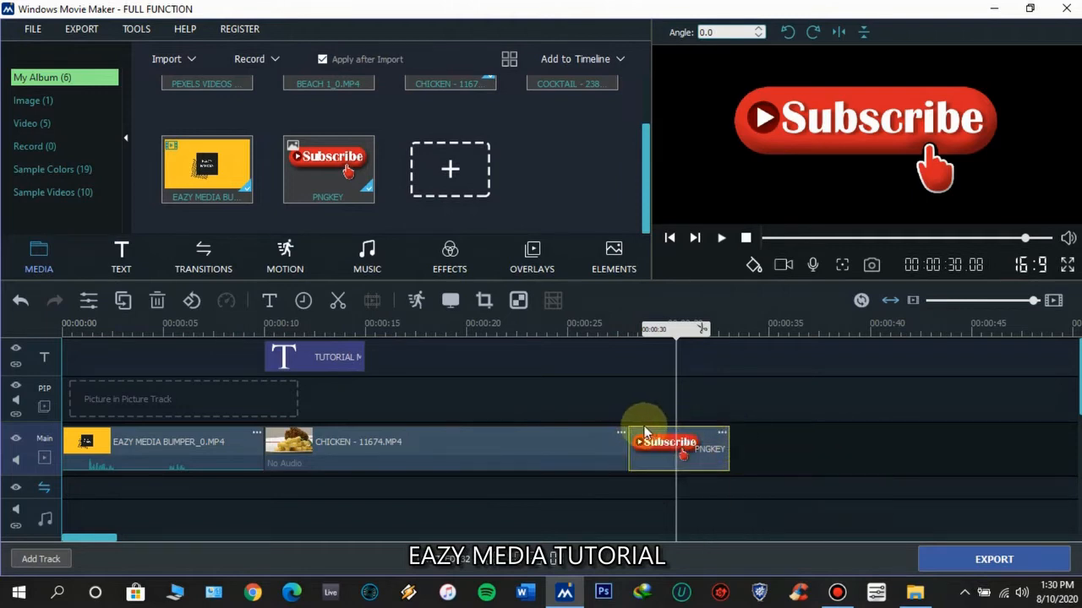
pyautogui.click(534, 449)
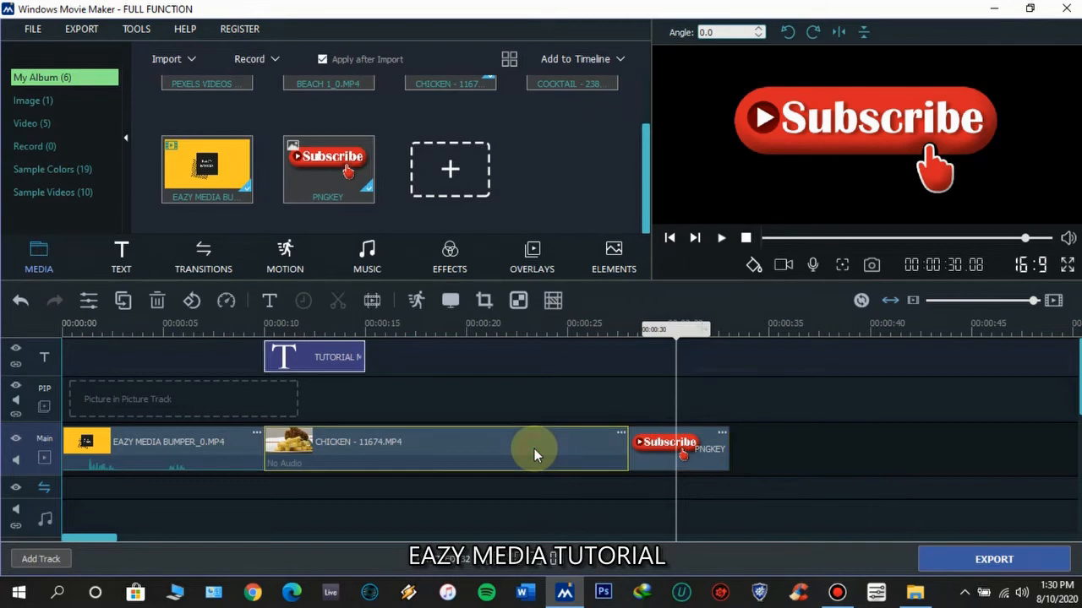
pyautogui.click(211, 454)
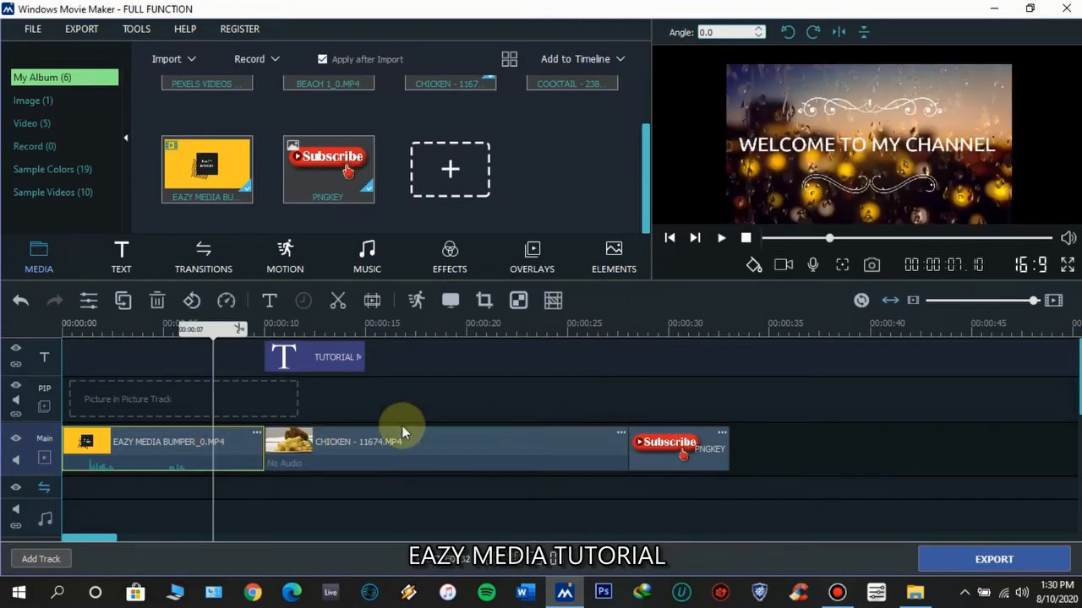
pyautogui.click(452, 444)
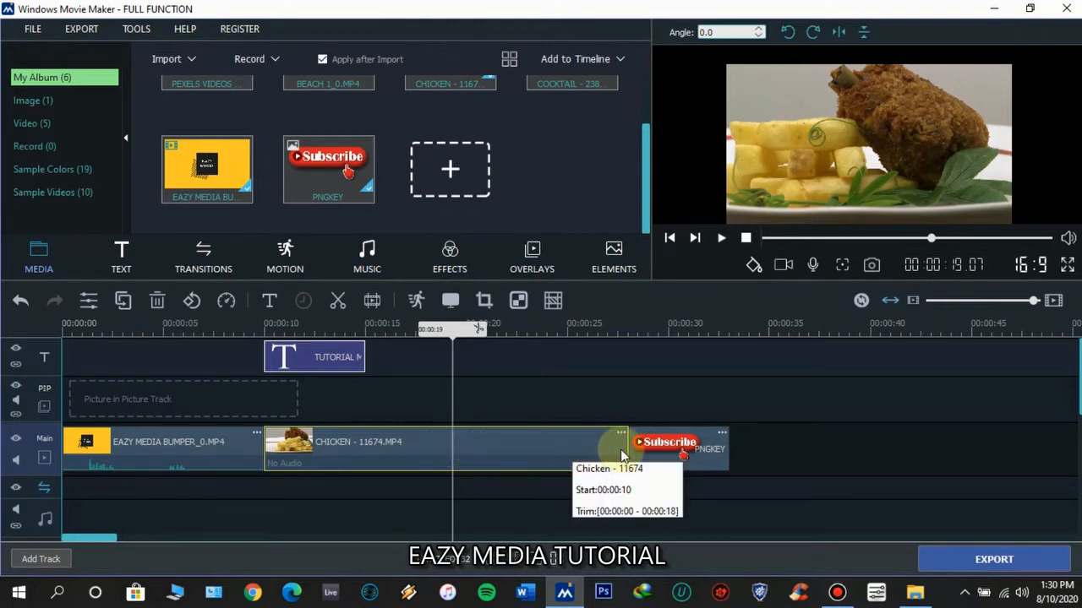
pyautogui.click(664, 455)
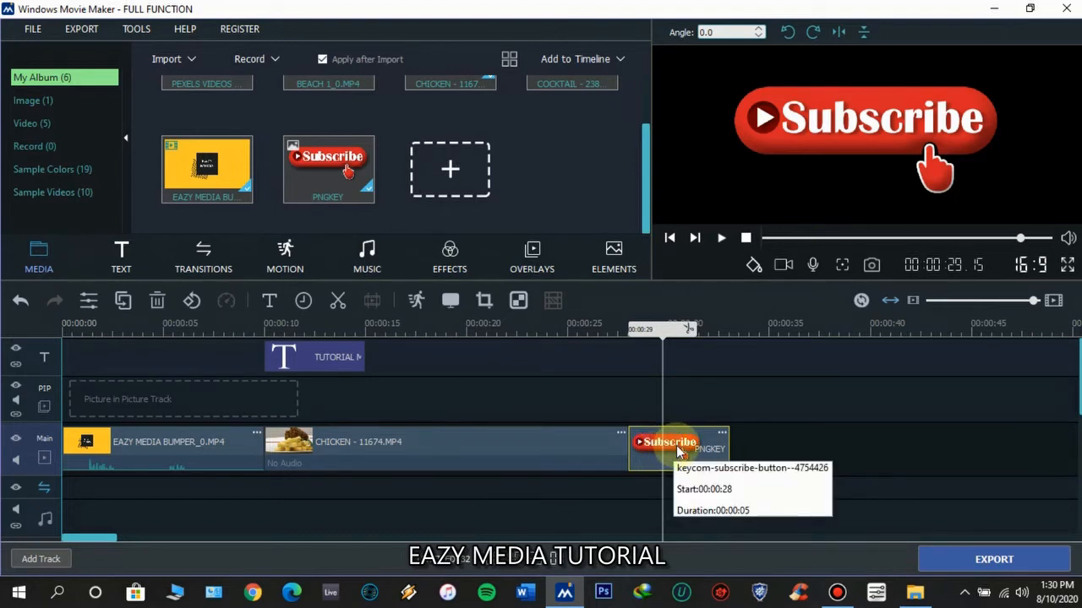
# Step: Move the subscribe image from the main track to the Picture in Picture track, starting at about 22 seconds over the chicken clip's end
pyautogui.click(679, 453)
pyautogui.moveTo(679, 454); pyautogui.dragTo(115, 395)
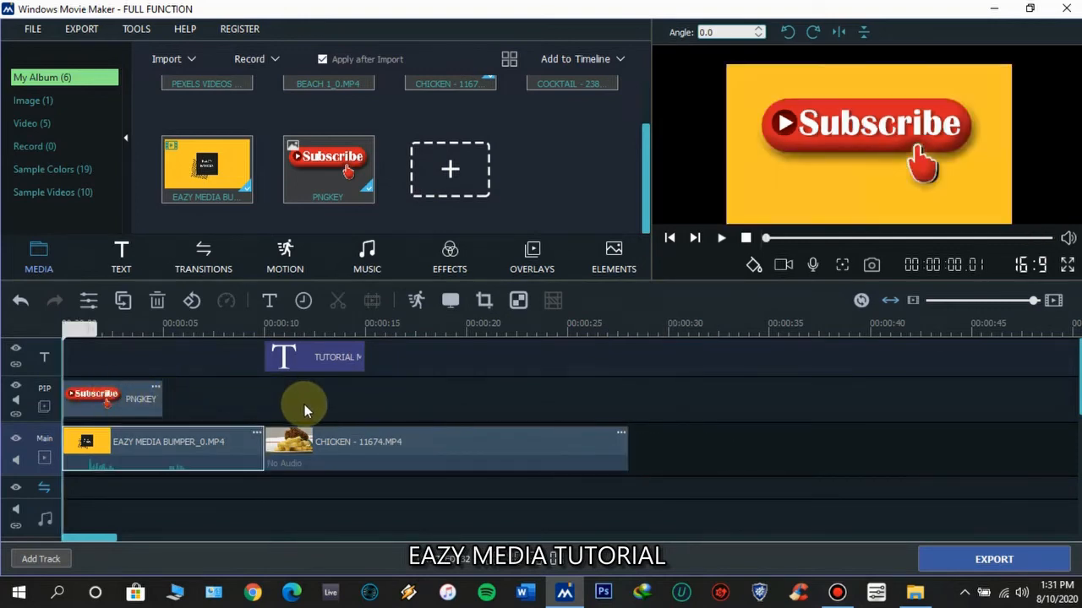
pyautogui.moveTo(140, 406); pyautogui.dragTo(300, 400)
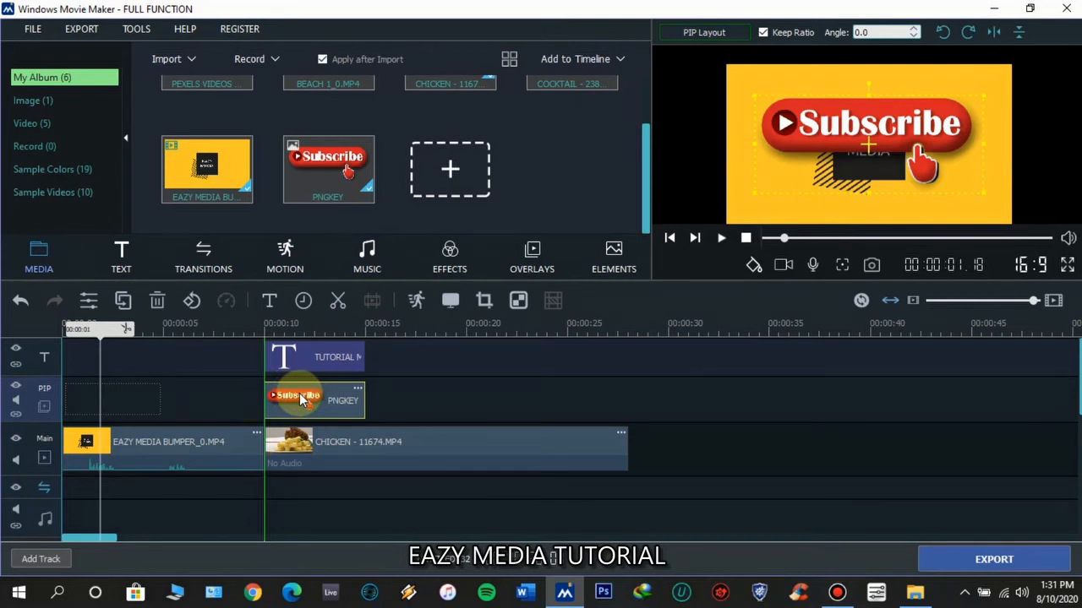
pyautogui.moveTo(300, 400); pyautogui.dragTo(300, 400)
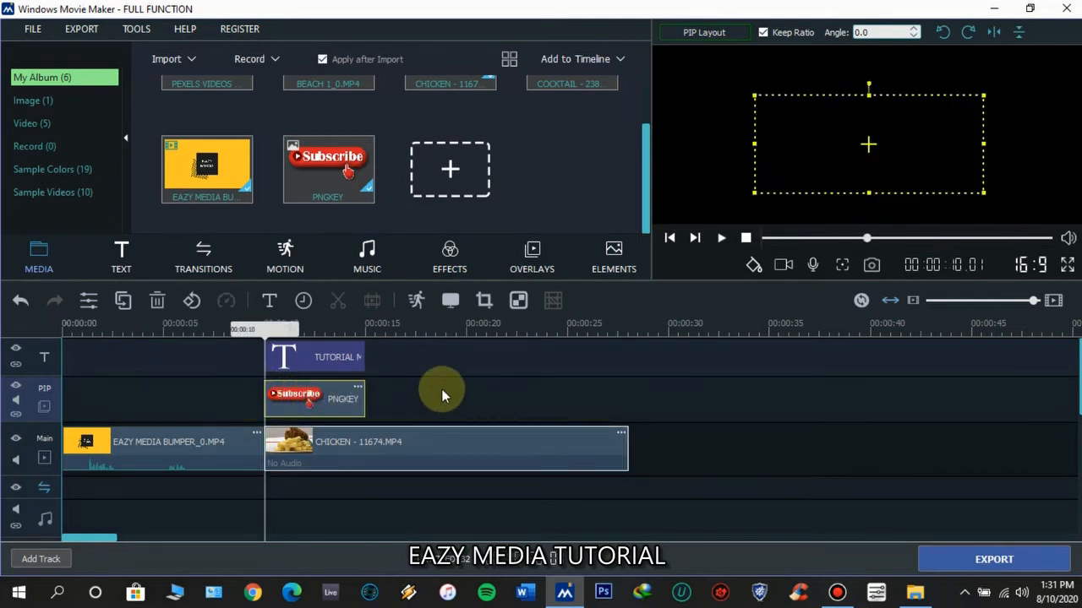
pyautogui.moveTo(294, 399); pyautogui.dragTo(553, 401)
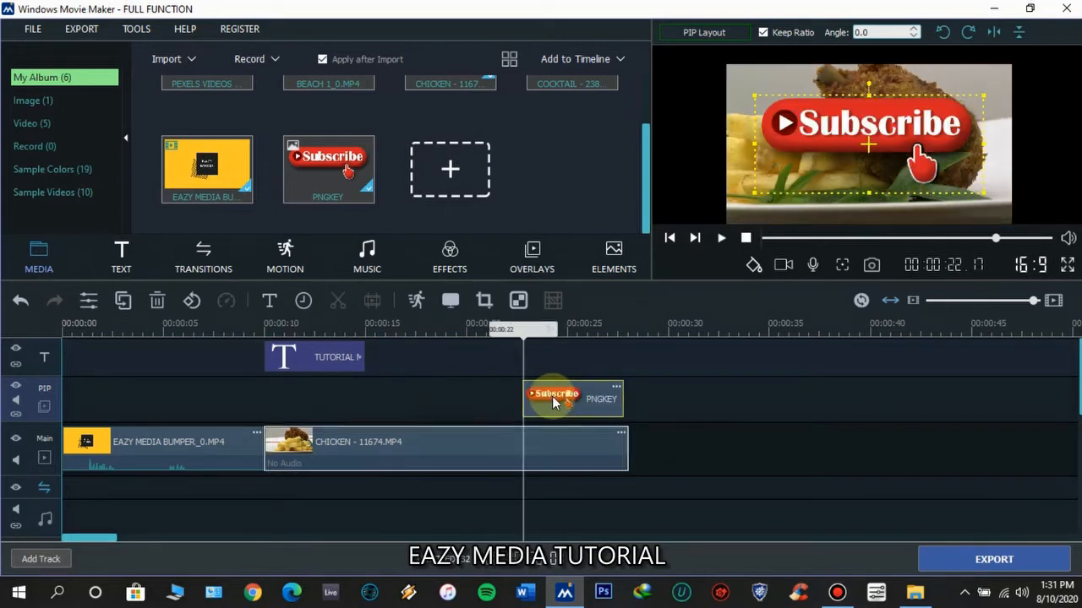
# Step: Preview the subscribe overlay over the chicken clip and move the playhead back to about 20 seconds
pyautogui.click(716, 237)
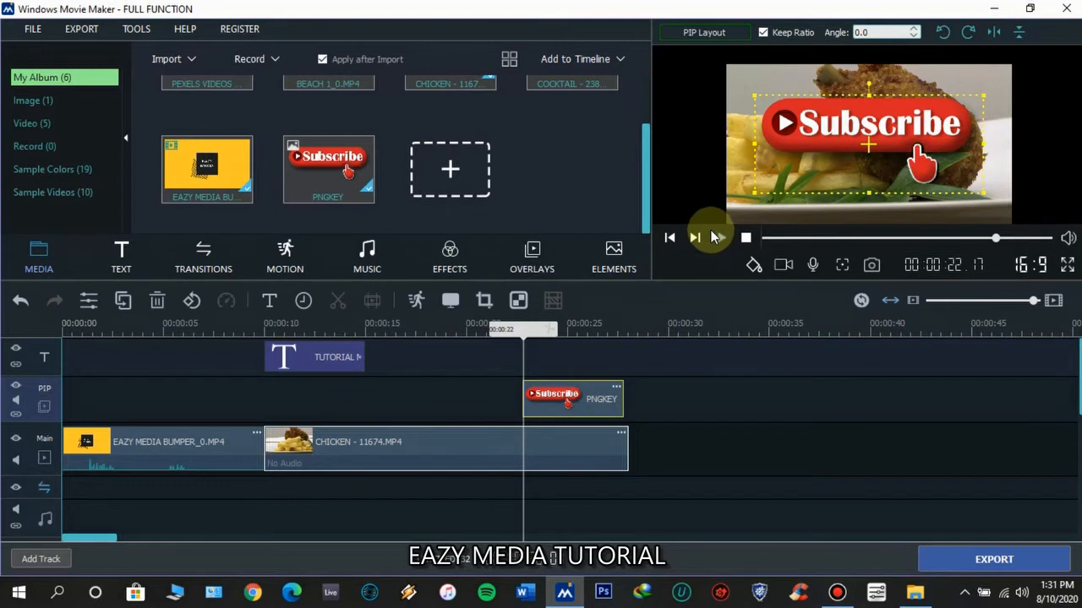
pyautogui.click(573, 333)
pyautogui.moveTo(568, 334); pyautogui.dragTo(475, 342)
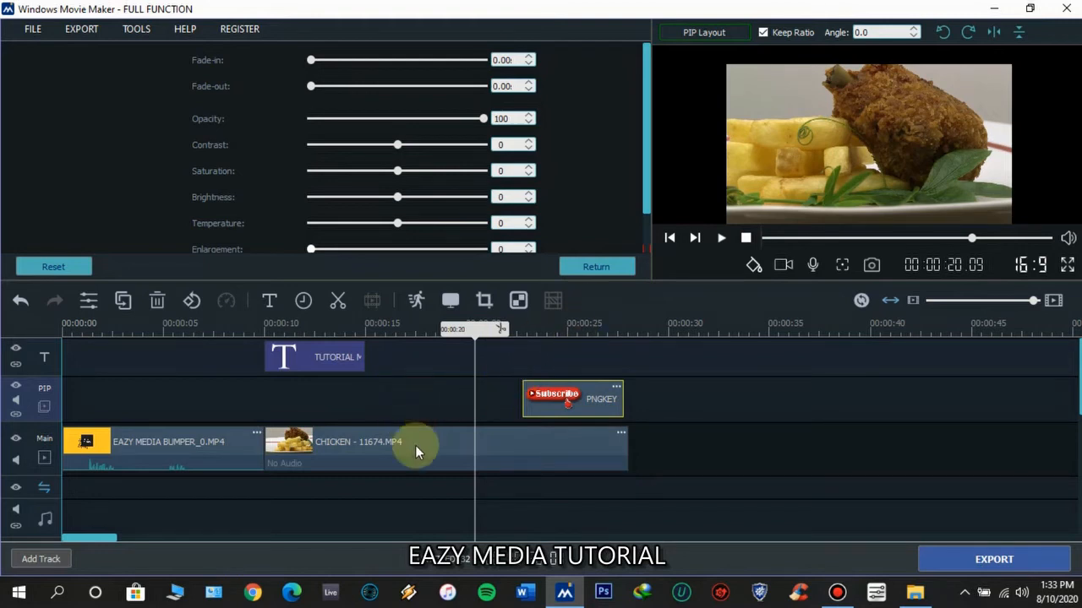
# Step: Resize the subscribe overlay to less than half the frame width and place it just below the centre of the chicken footage
pyautogui.click(551, 405)
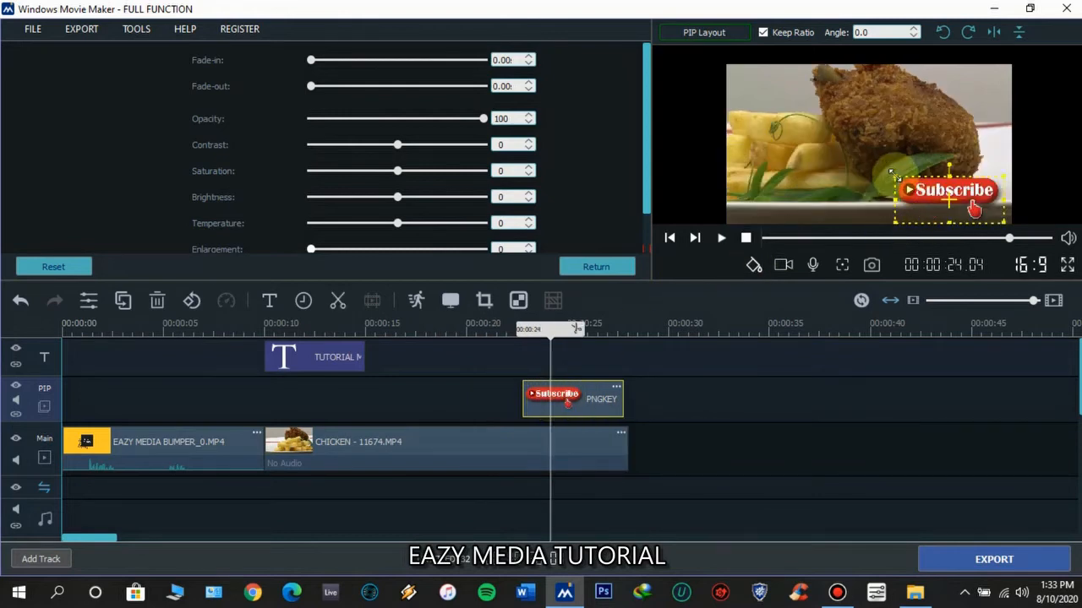
pyautogui.moveTo(892, 173); pyautogui.dragTo(870, 166)
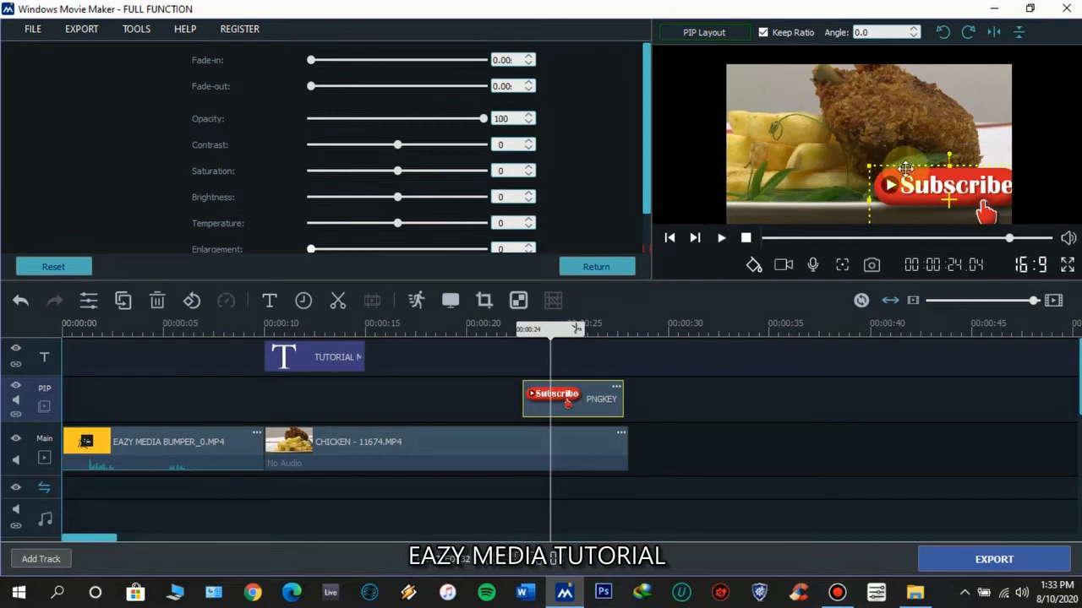
pyautogui.moveTo(938, 183); pyautogui.dragTo(852, 144)
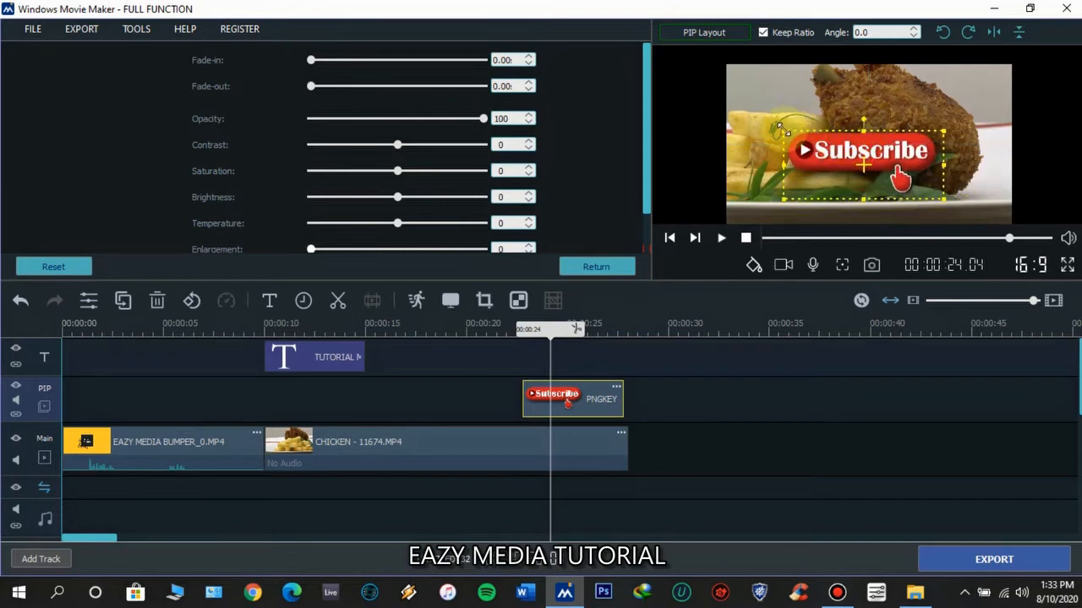
pyautogui.moveTo(841, 165); pyautogui.dragTo(858, 135)
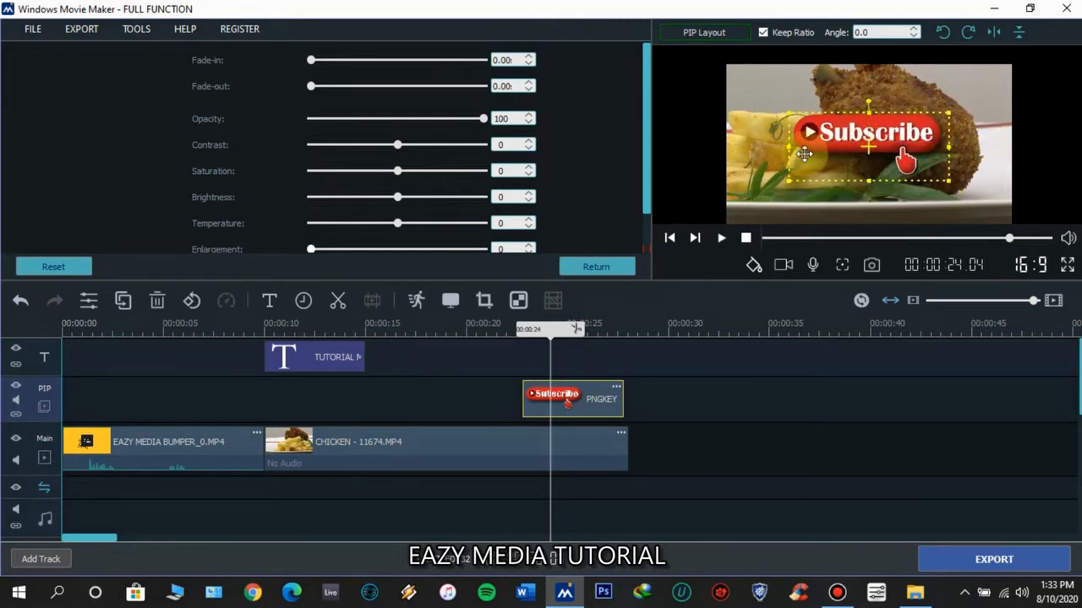
pyautogui.moveTo(788, 180); pyautogui.dragTo(812, 163)
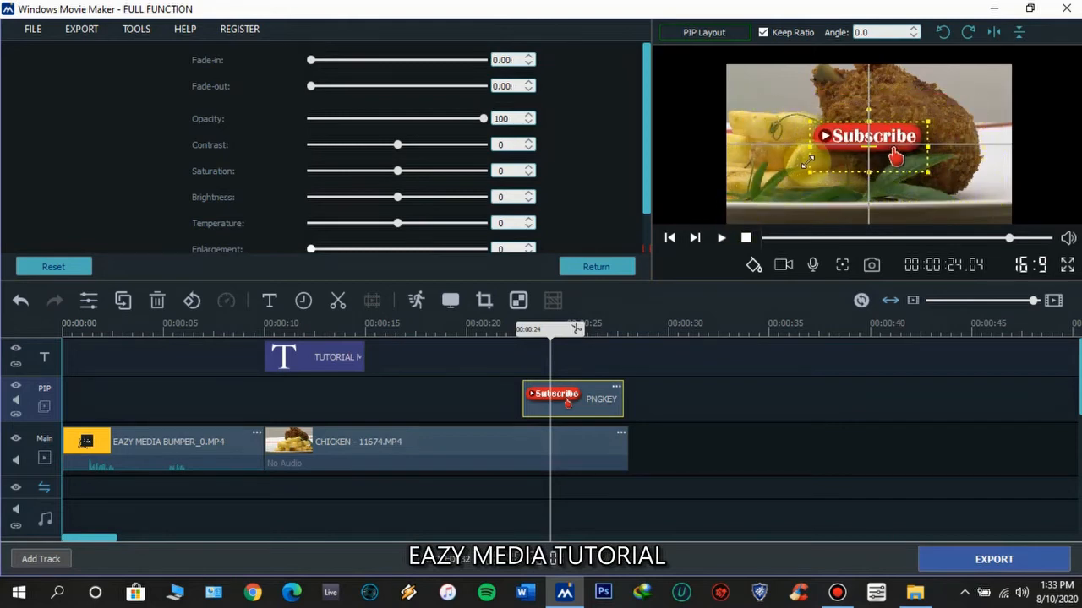
pyautogui.moveTo(877, 135); pyautogui.dragTo(875, 160)
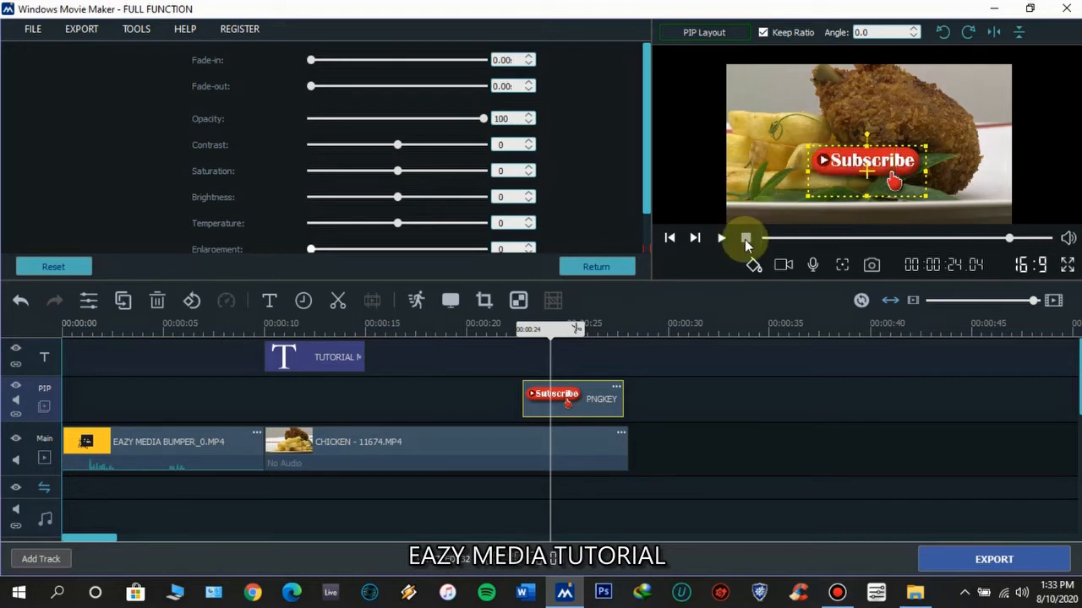
# Step: Play the timeline through the resized subscribe overlay and stop playback
pyautogui.click(530, 329)
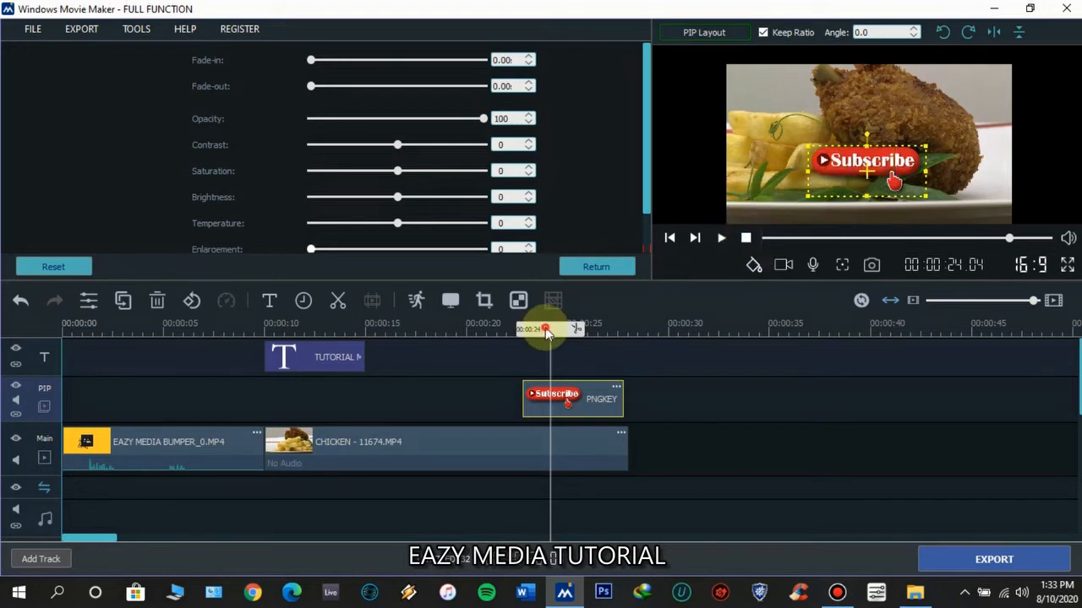
pyautogui.click(721, 237)
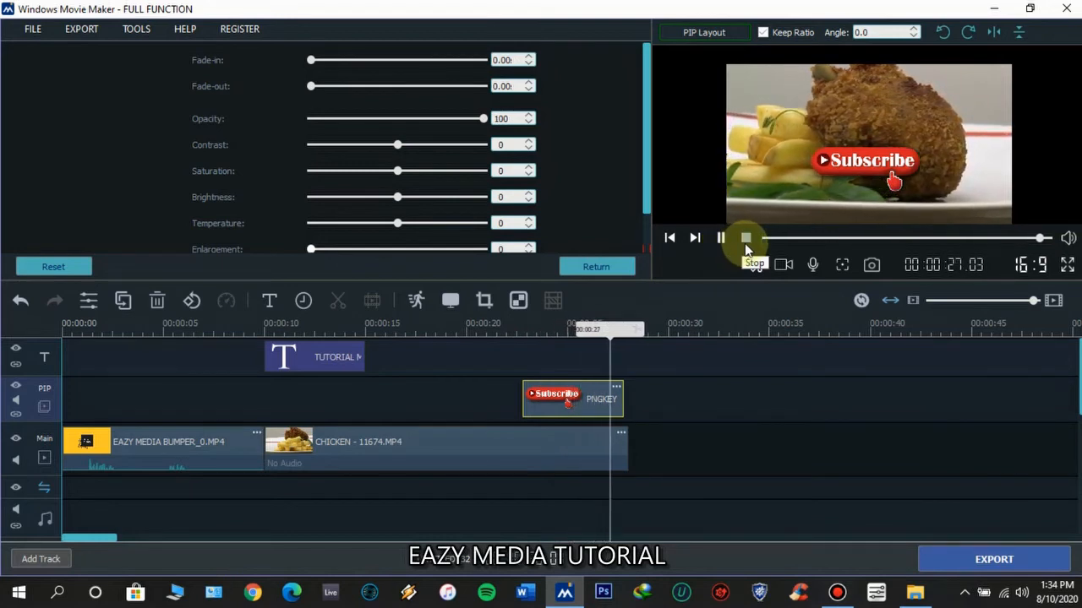
pyautogui.click(745, 243)
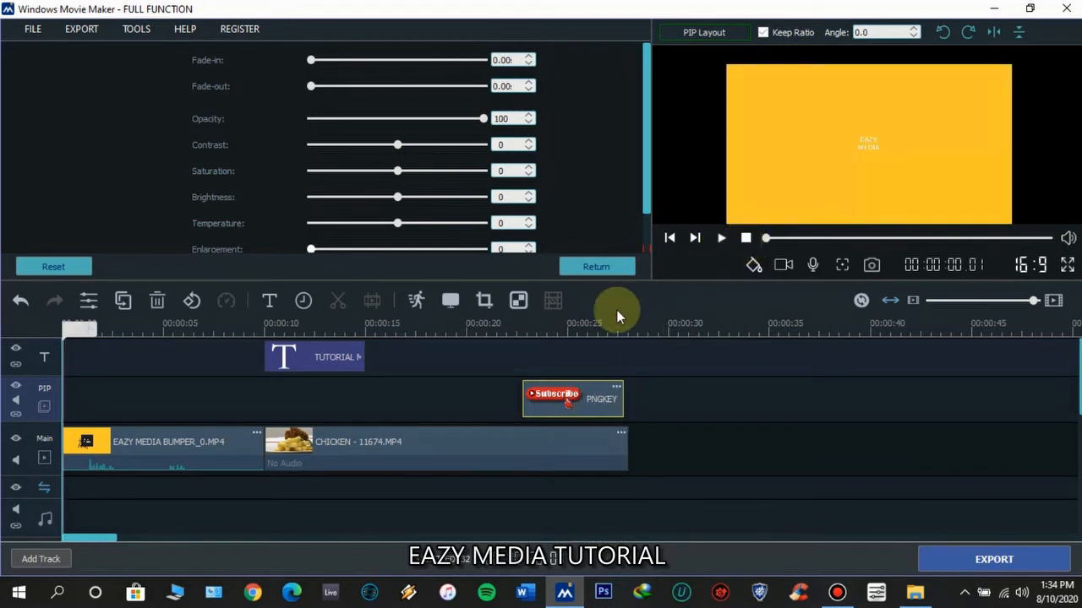
# Step: Give the subscribe overlay a fade-in of about 2.07 and a fade-out of about 2.21
pyautogui.click(542, 397)
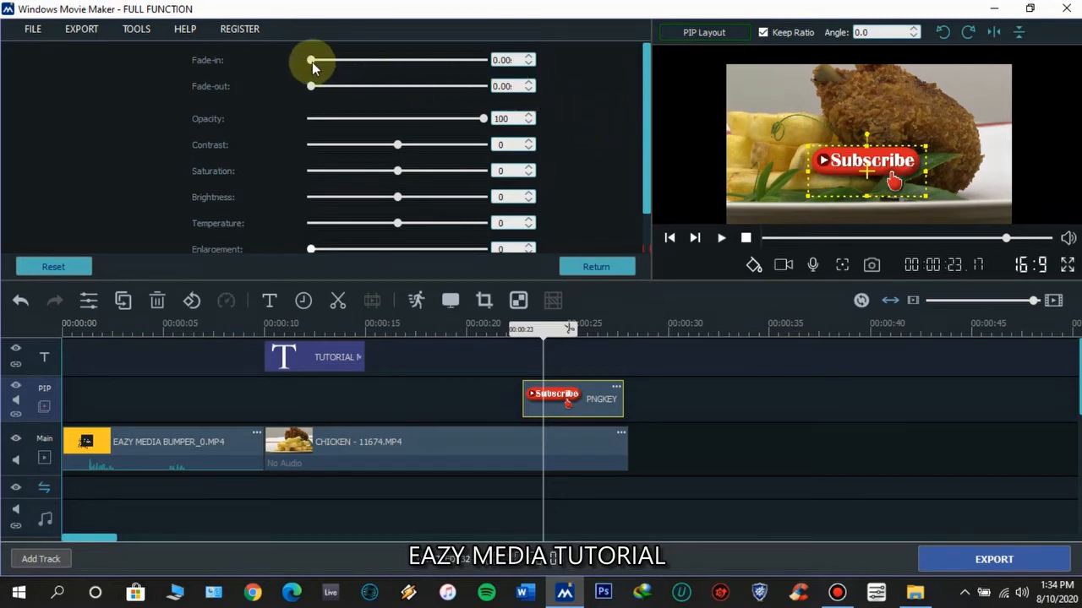
pyautogui.moveTo(312, 61)
pyautogui.mouseDown()
pyautogui.moveTo(342, 62)
pyautogui.moveTo(324, 66)
pyautogui.mouseUp()
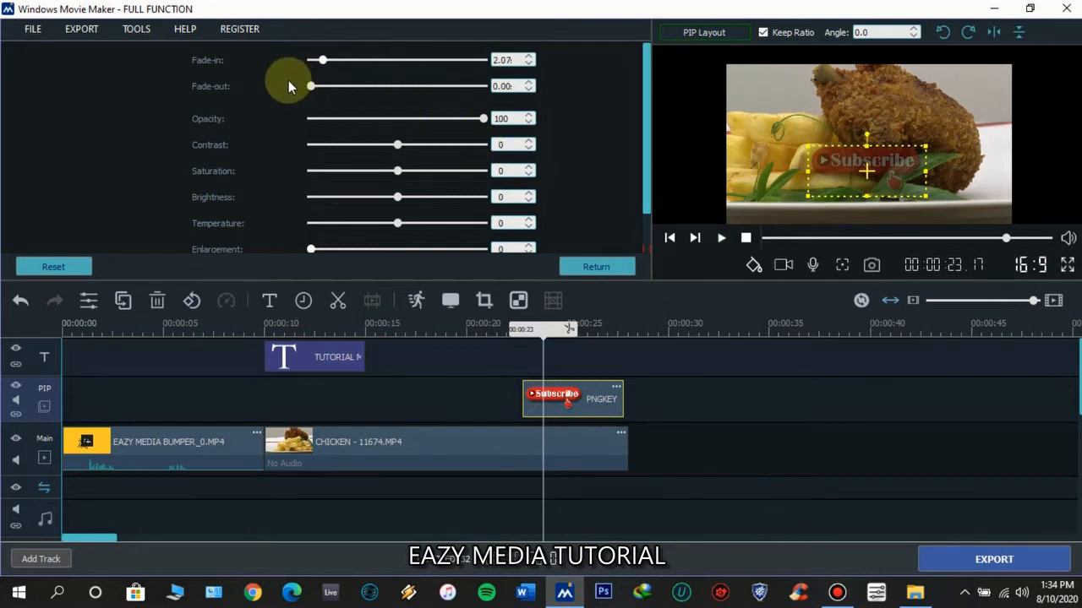
pyautogui.moveTo(313, 90); pyautogui.dragTo(326, 85)
pyautogui.click(505, 169)
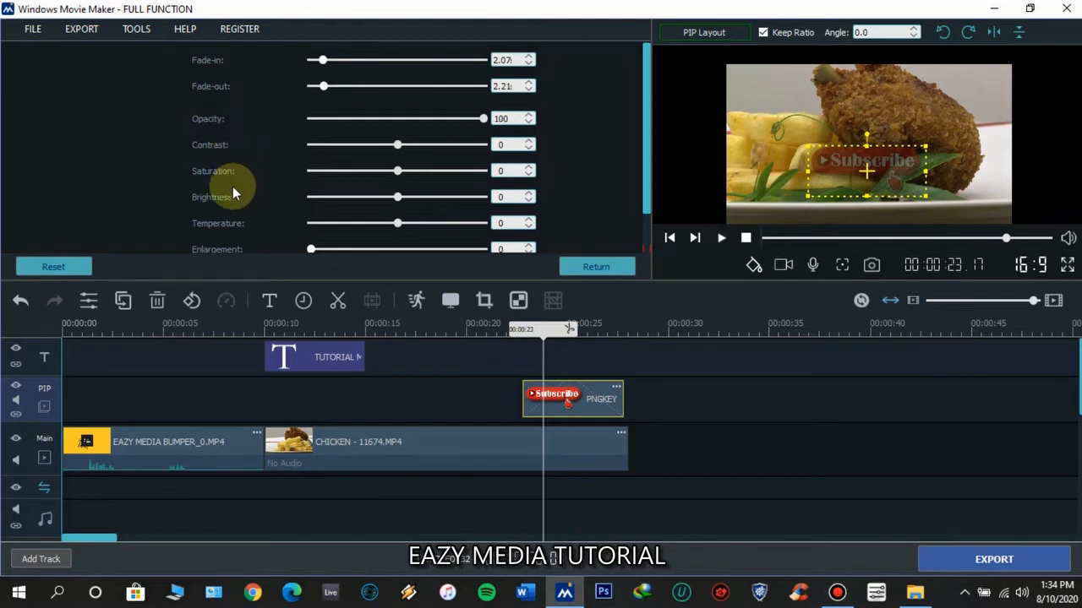
# Step: Set the subscribe overlay's duration to 10
pyautogui.scroll(-1, 228, 221)
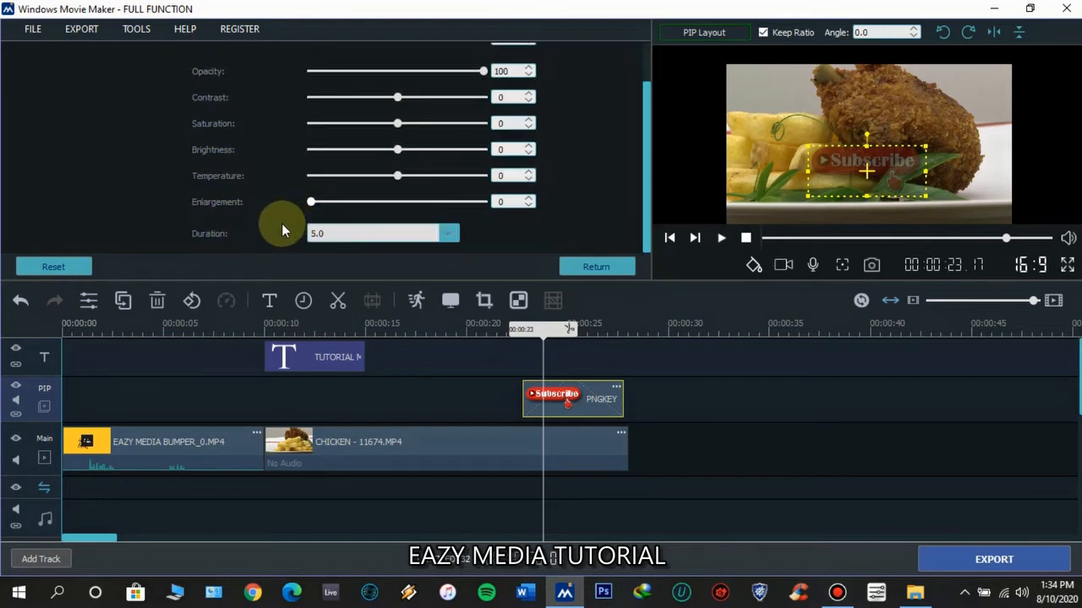
pyautogui.click(451, 235)
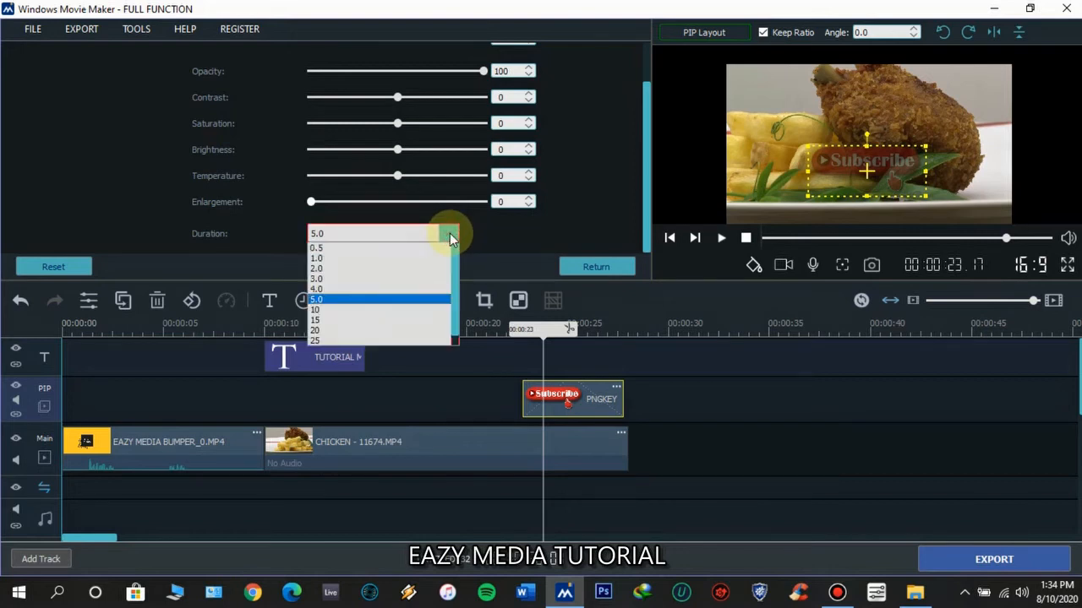
pyautogui.click(322, 311)
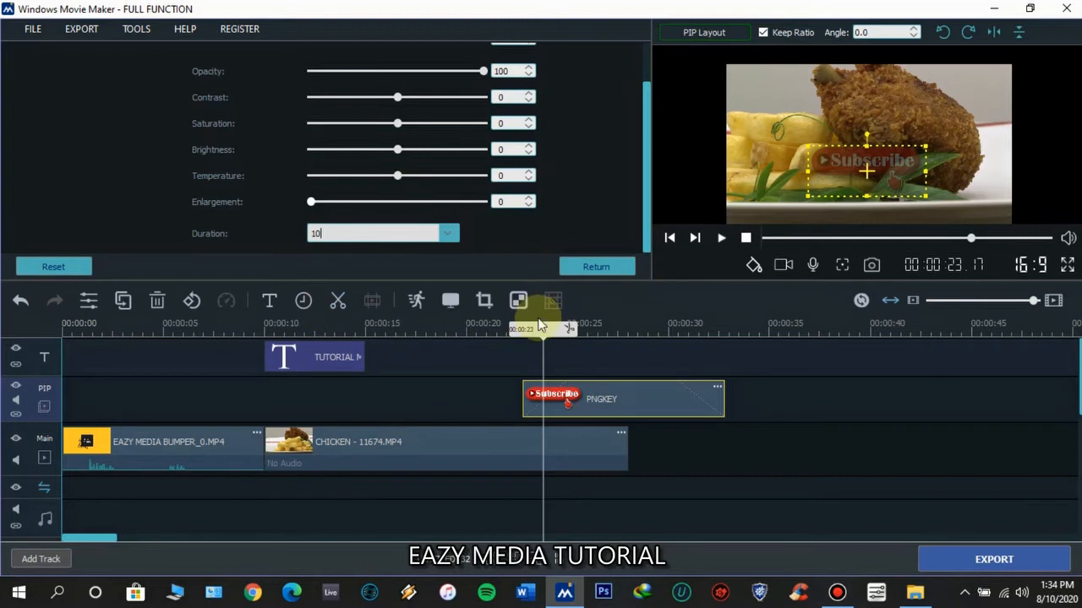
# Step: Play the timeline from just before the subscribe overlay through its extended duration, and stop playback
pyautogui.moveTo(539, 328); pyautogui.dragTo(506, 328)
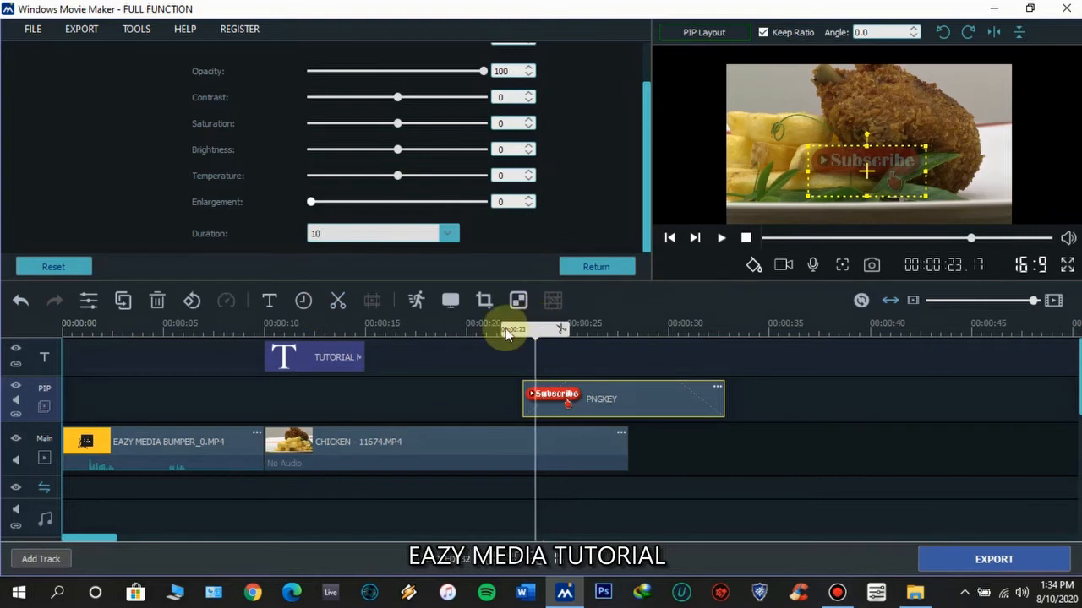
pyautogui.click(723, 239)
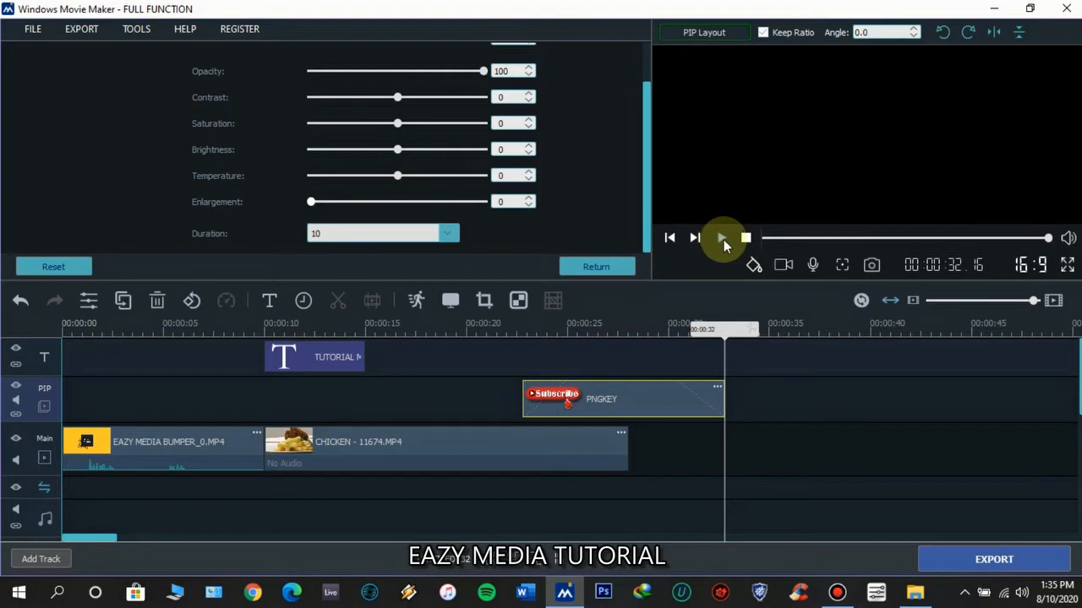
pyautogui.click(745, 238)
# Step: Set the subscribe overlay's duration to 5.0
pyautogui.click(441, 234)
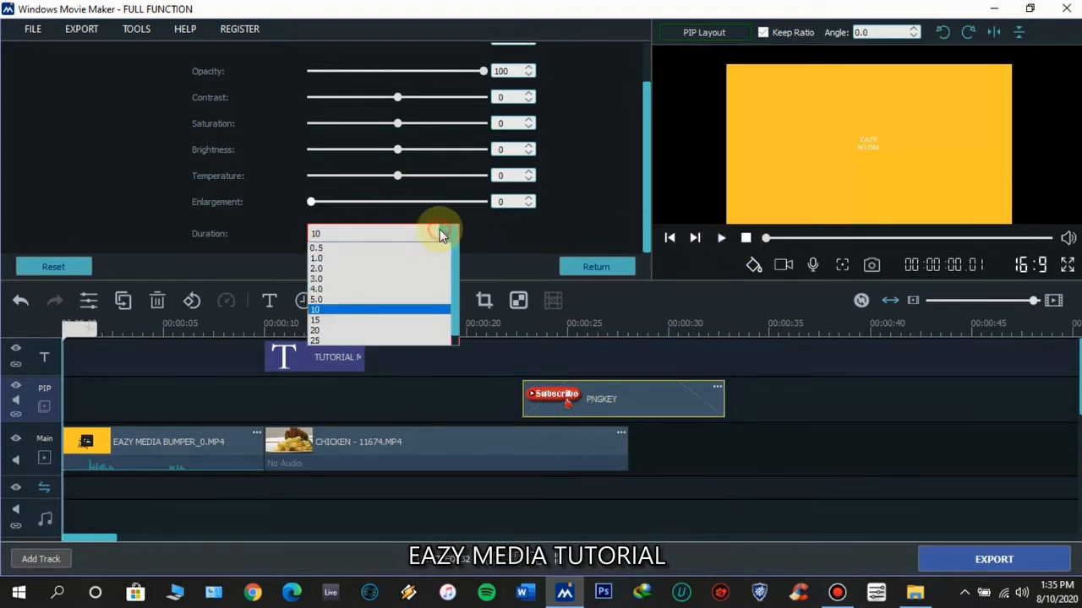
pyautogui.click(338, 298)
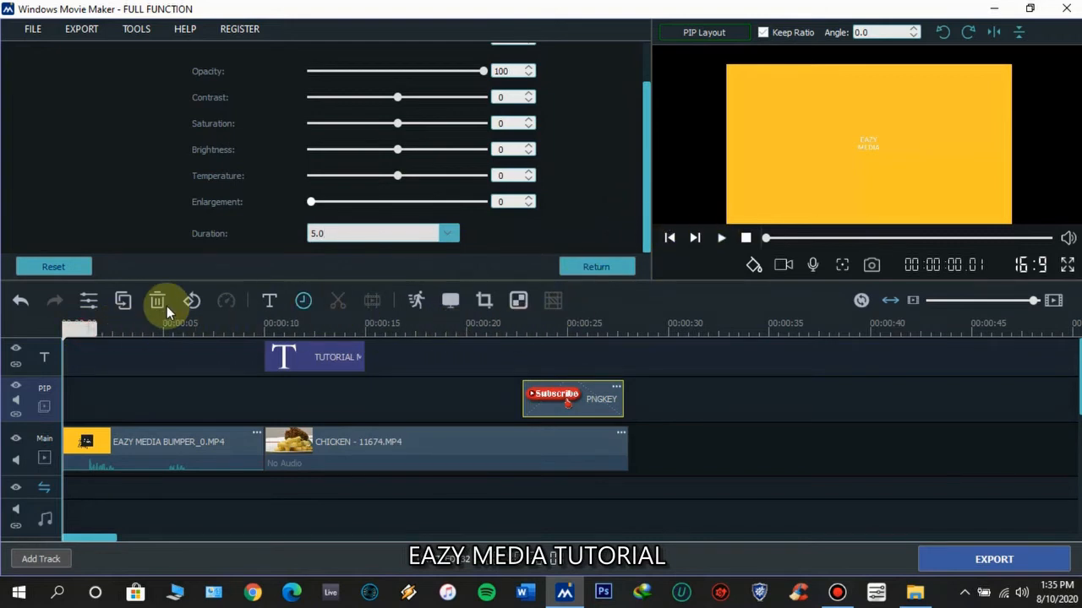
# Step: Play the timeline from just before the shortened subscribe overlay to its end, and stop playback
pyautogui.click(422, 332)
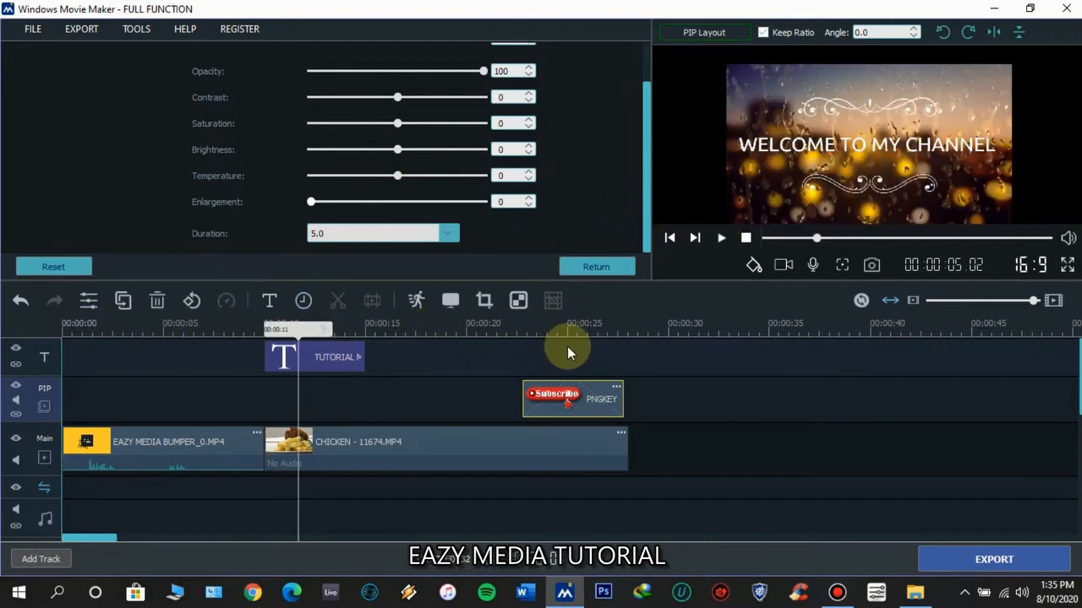
pyautogui.moveTo(583, 329); pyautogui.dragTo(496, 327)
pyautogui.click(720, 238)
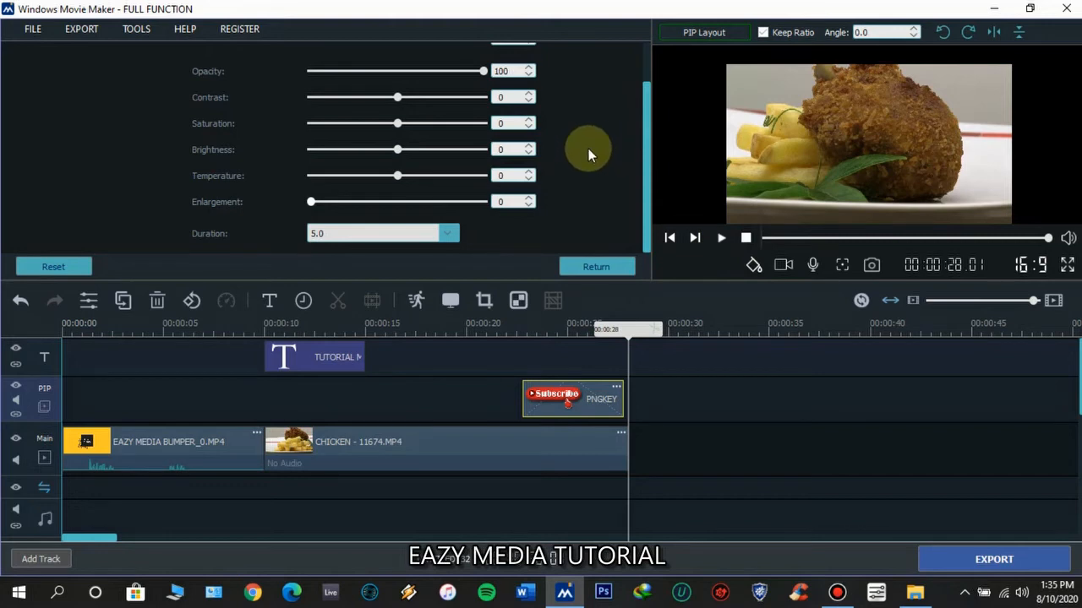
pyautogui.click(747, 238)
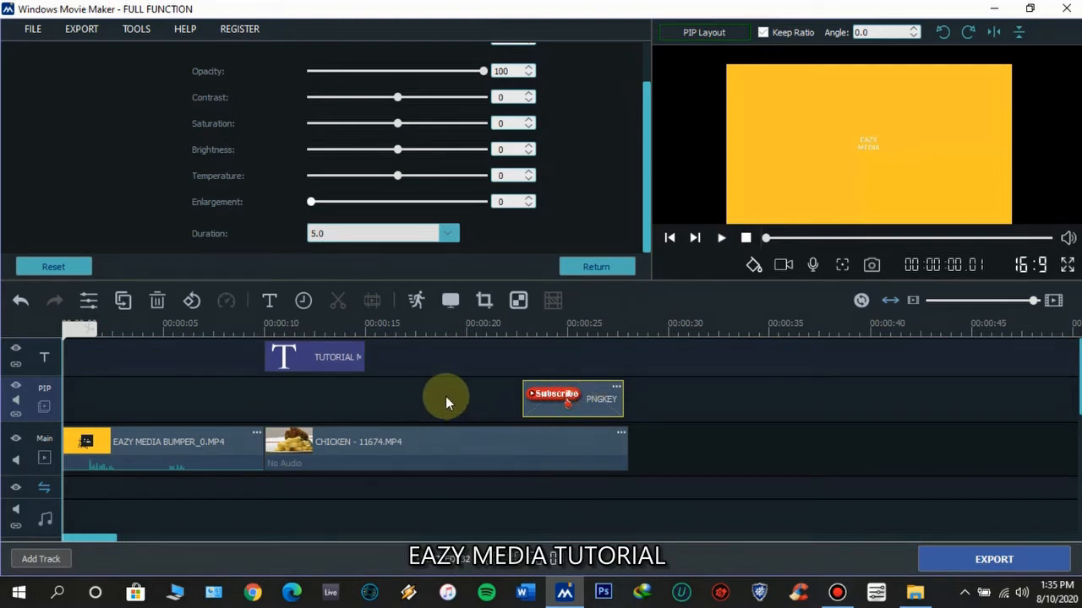
# Step: Leave the overlay's settings and add a CrossFade transition between the bumper clip and the chicken clip
pyautogui.scroll(-1, 446, 398)
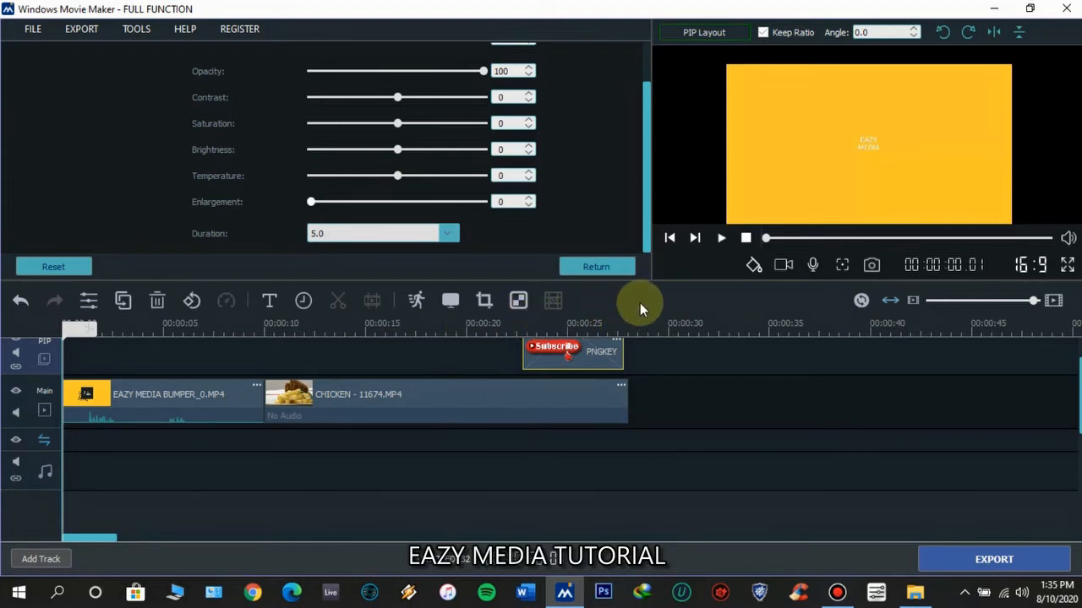
pyautogui.click(599, 269)
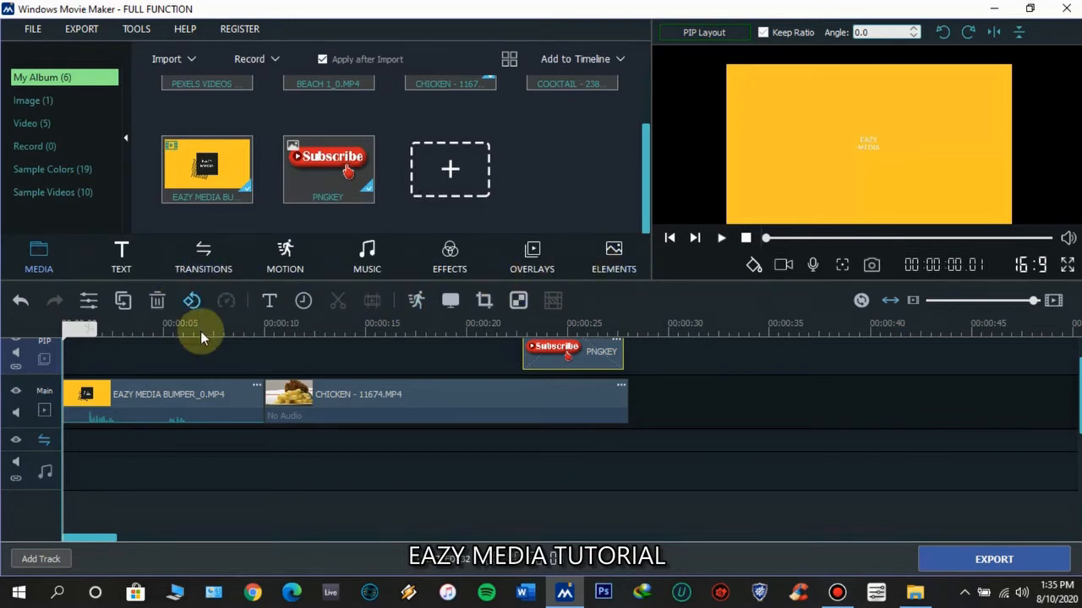
pyautogui.moveTo(225, 402)
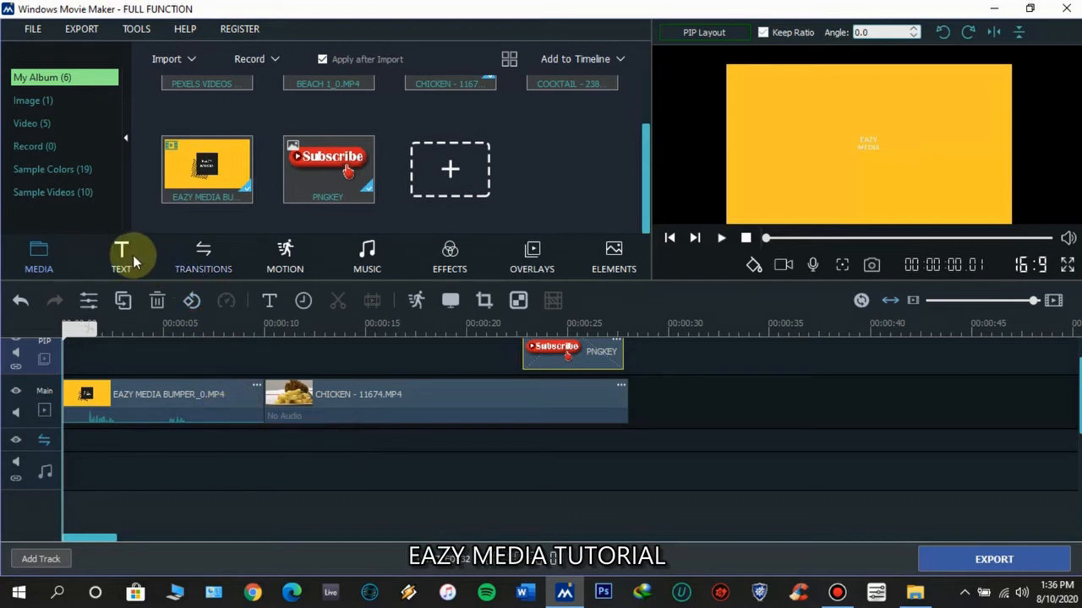
pyautogui.click(203, 252)
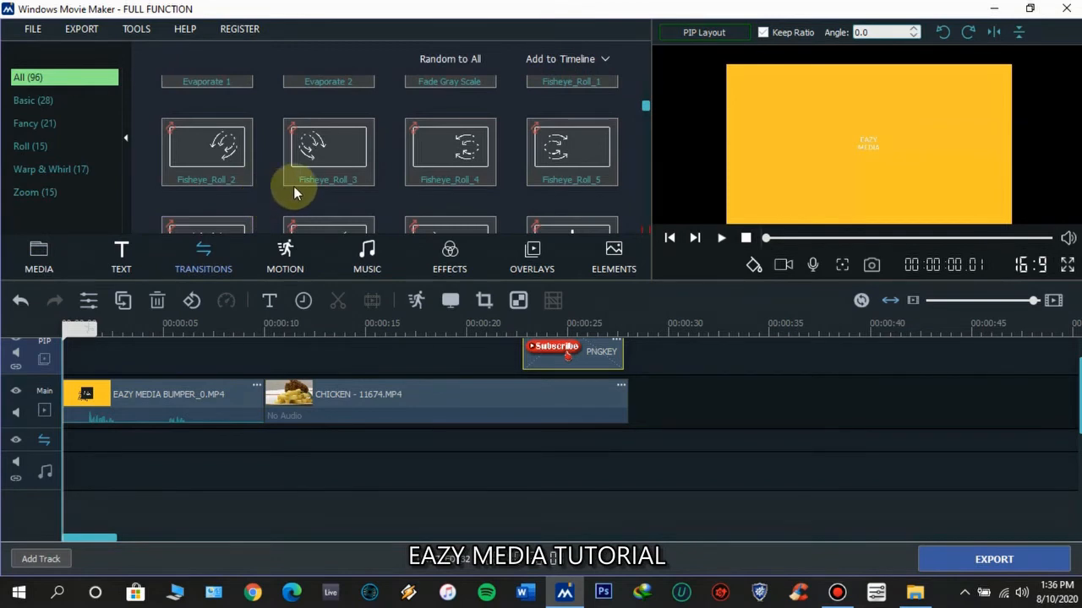
pyautogui.scroll(5, 290, 186)
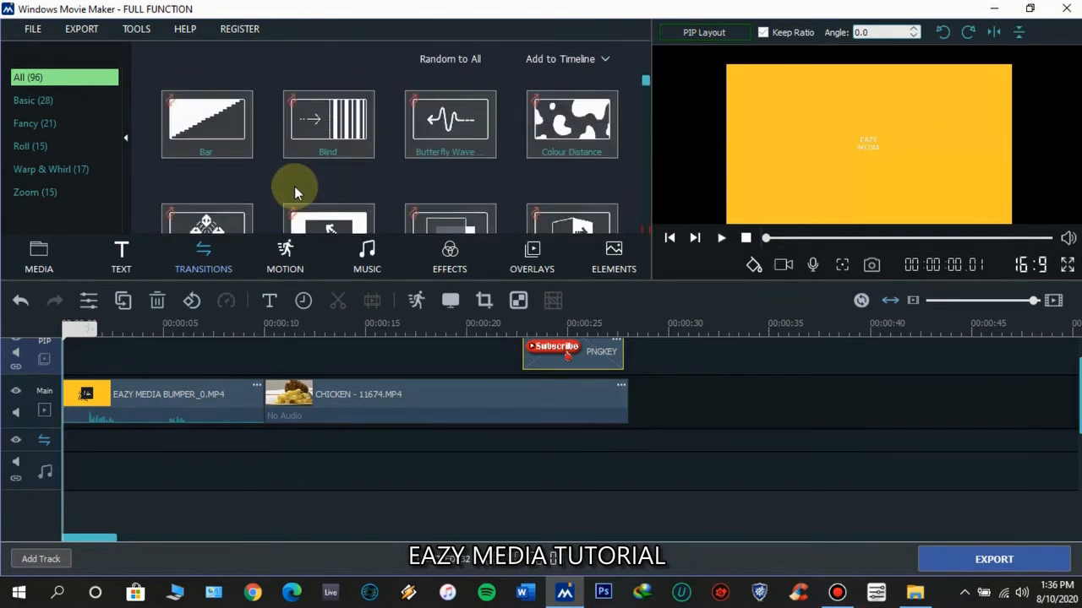
pyautogui.scroll(-1, 427, 173)
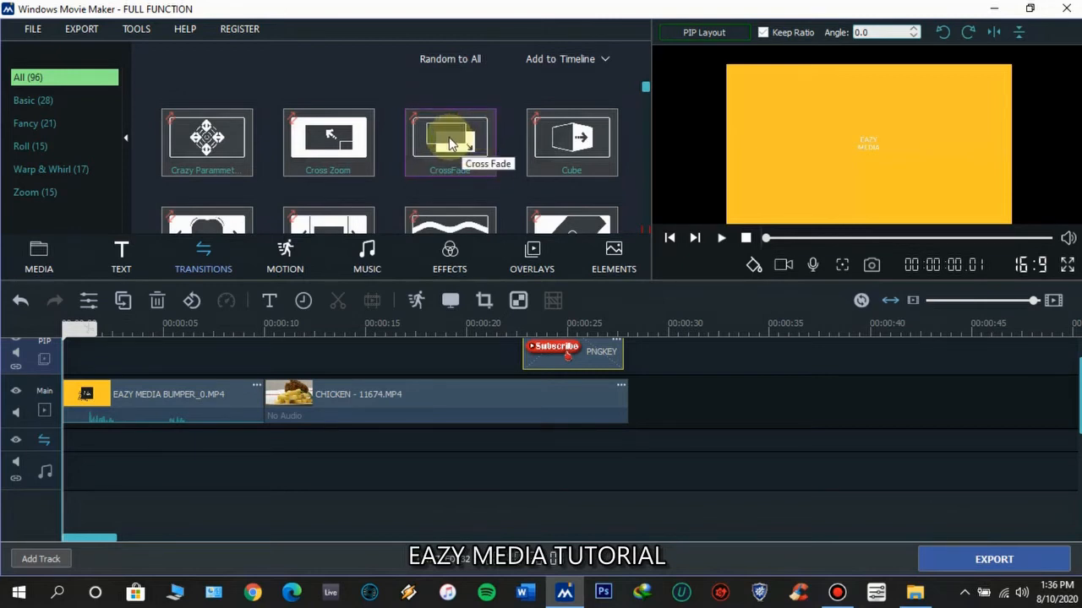
pyautogui.click(445, 138)
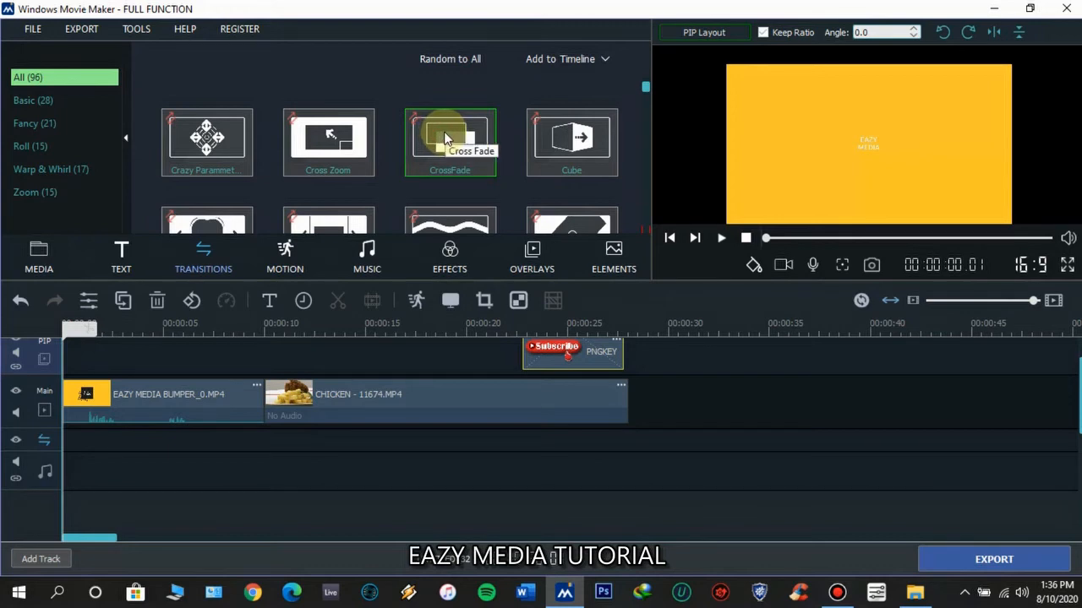
pyautogui.moveTo(444, 138); pyautogui.dragTo(253, 435)
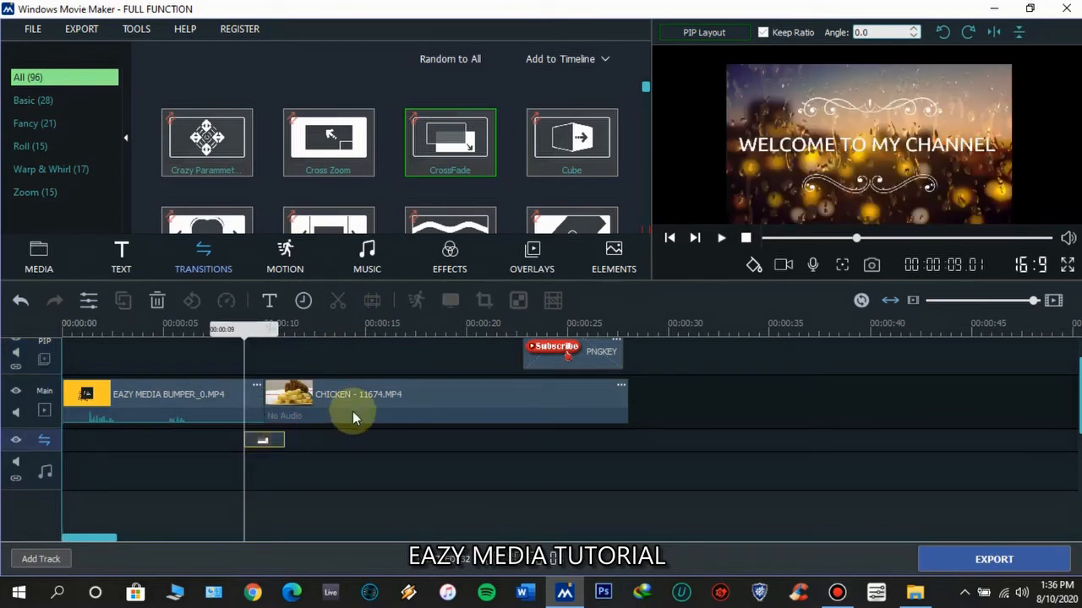
# Step: Check the CrossFade between the bumper and chicken clips, and add another CrossFade at the end of the chicken clip
pyautogui.click(214, 407)
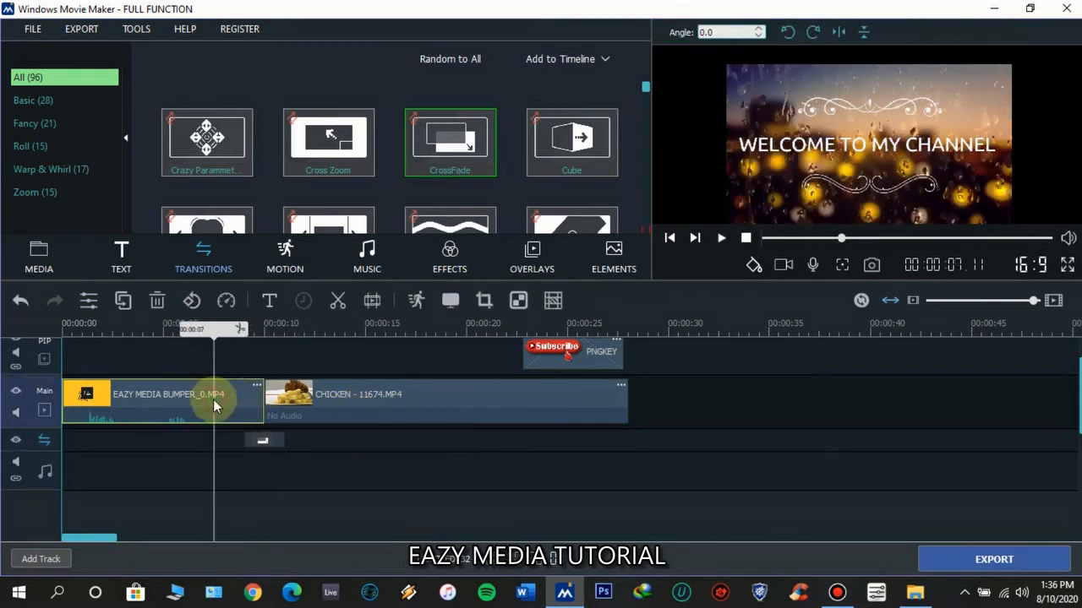
pyautogui.click(350, 403)
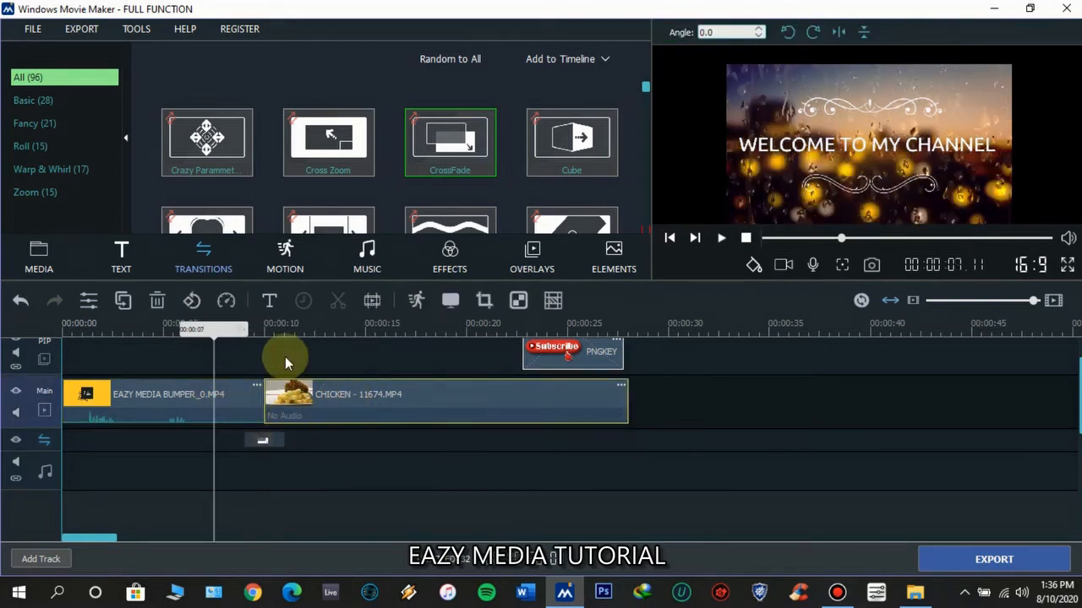
pyautogui.click(264, 443)
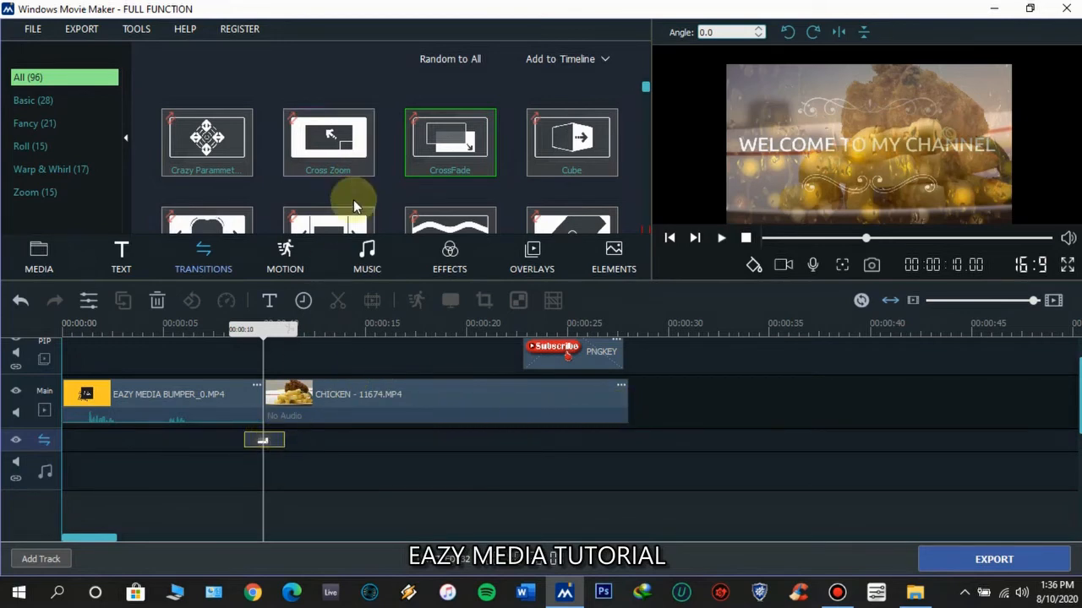
pyautogui.moveTo(460, 147); pyautogui.dragTo(612, 440)
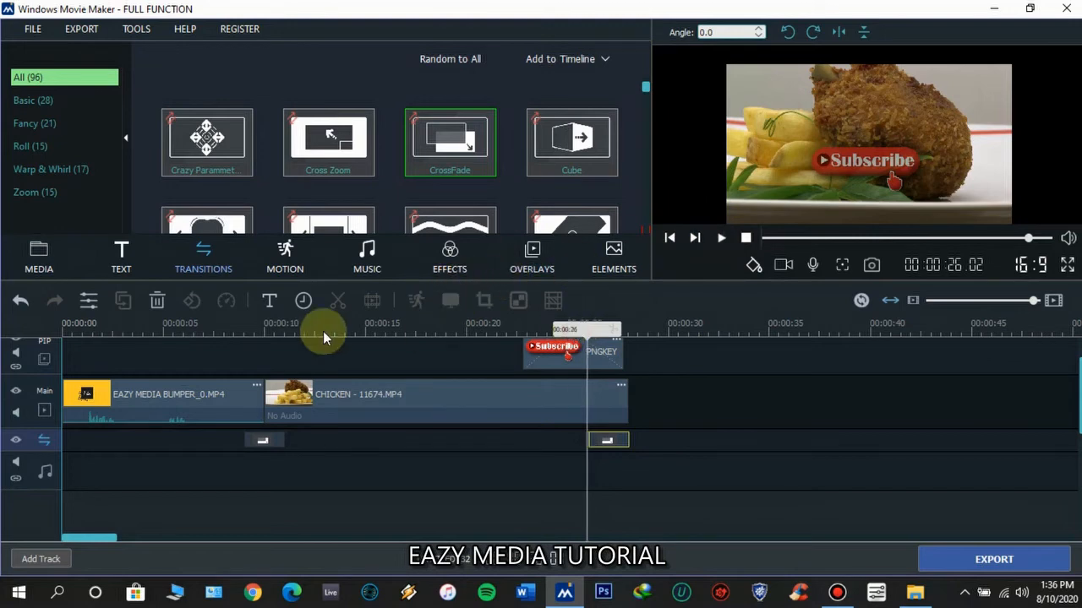
# Step: Play the timeline twice from shortly before the CrossFade between the bumper and chicken clips, stopping playback after each pass
pyautogui.click(288, 330)
pyautogui.click(222, 360)
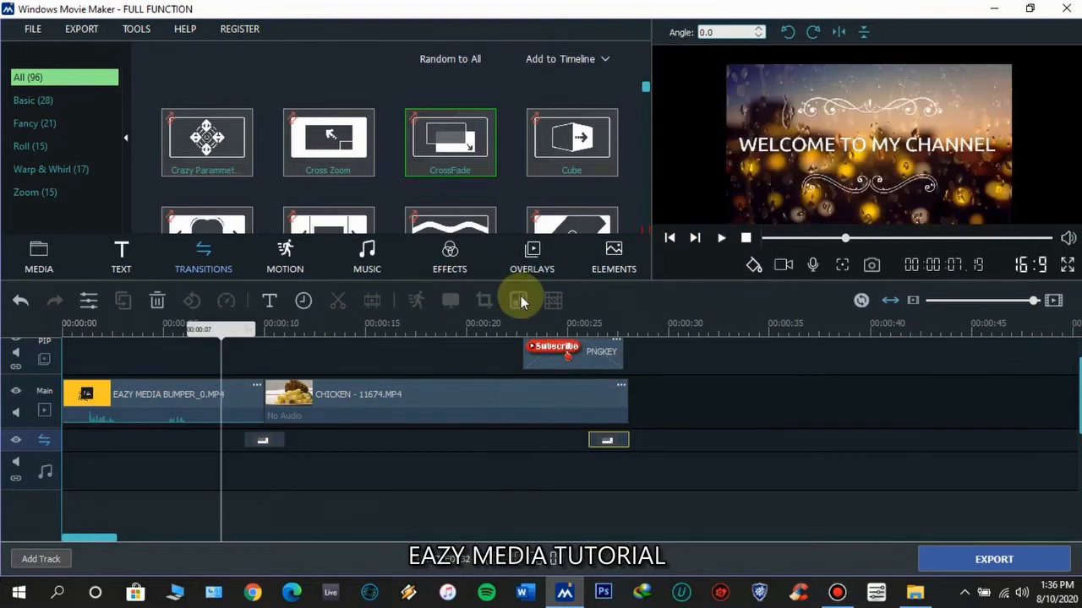
pyautogui.click(720, 239)
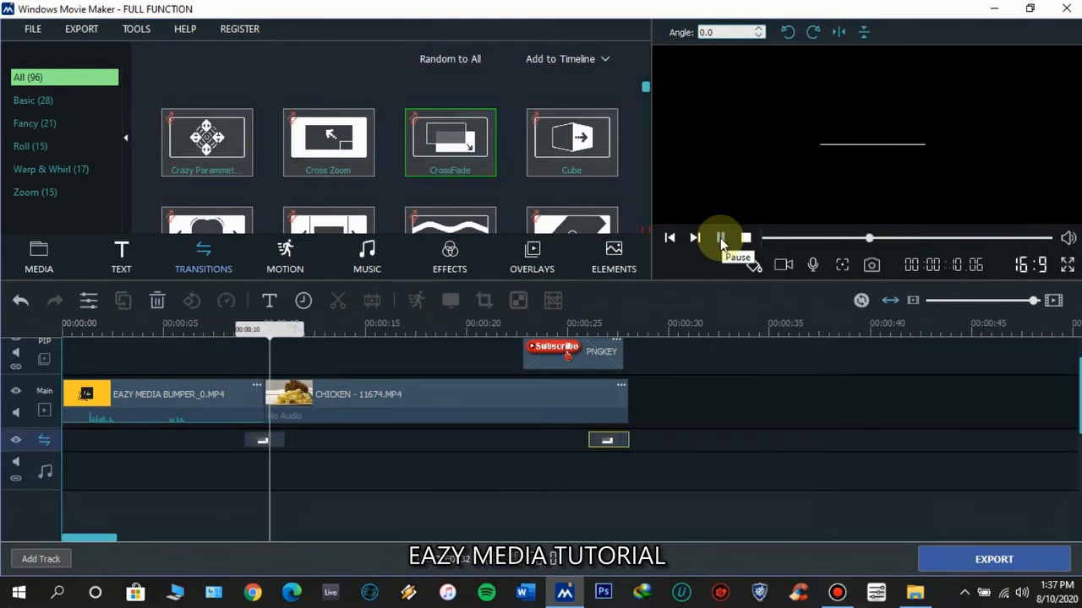
pyautogui.click(745, 238)
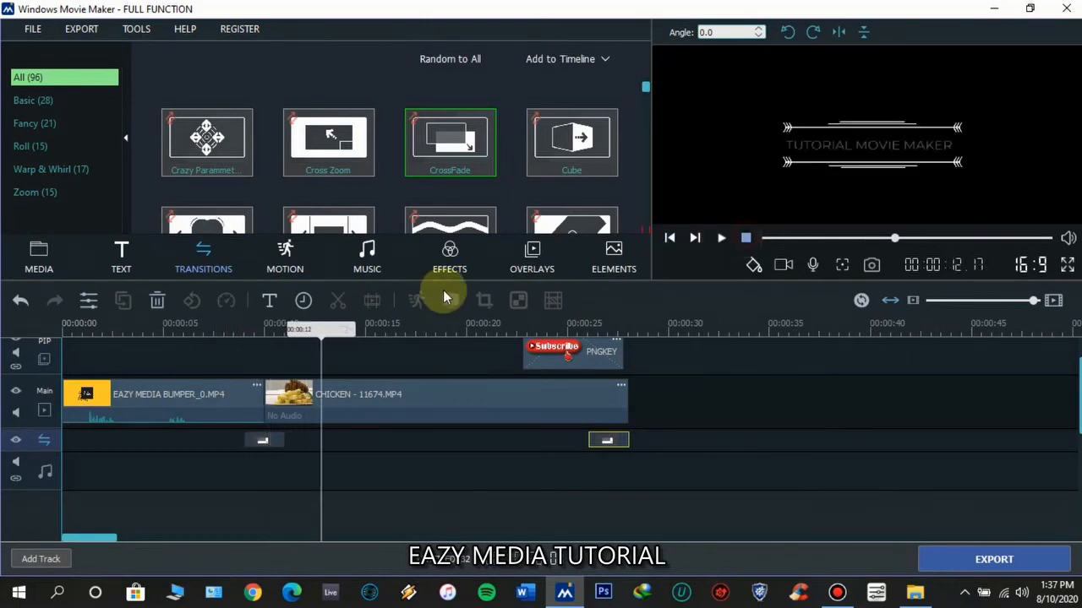
pyautogui.moveTo(81, 328); pyautogui.dragTo(267, 342)
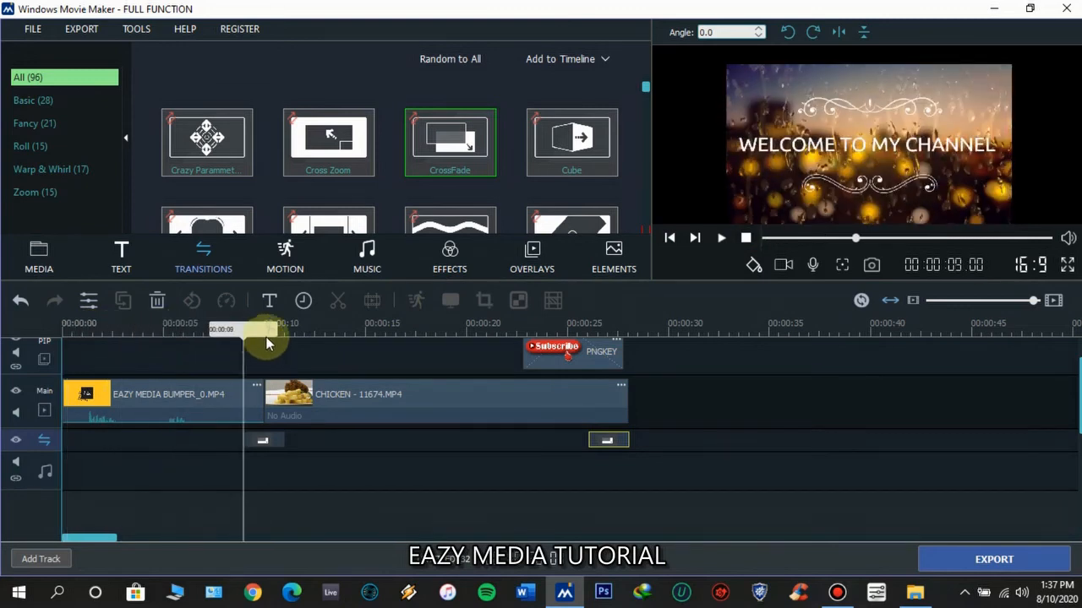
pyautogui.click(721, 237)
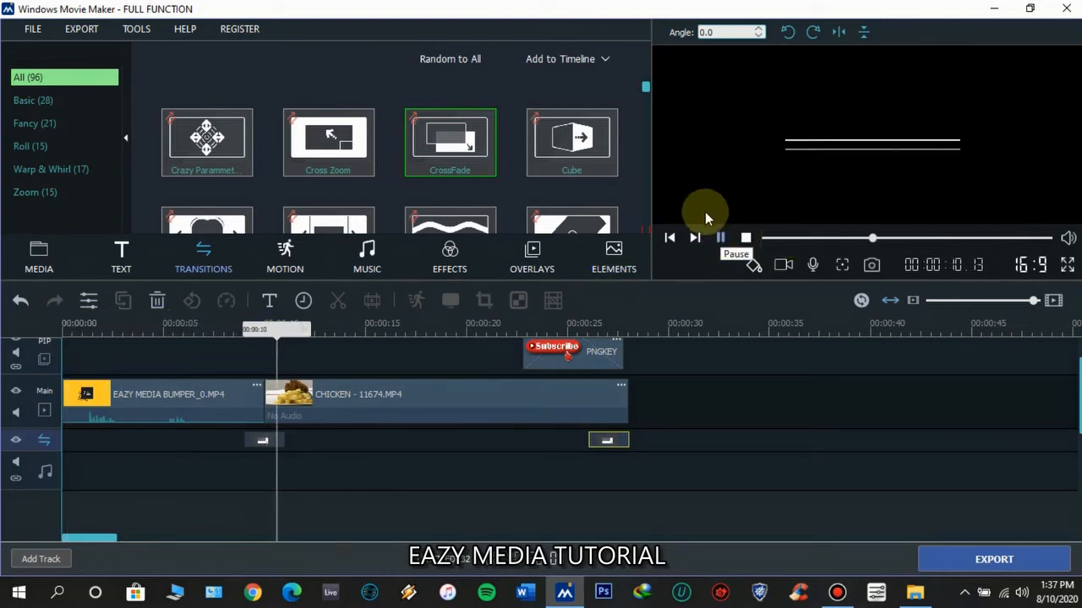
pyautogui.click(745, 237)
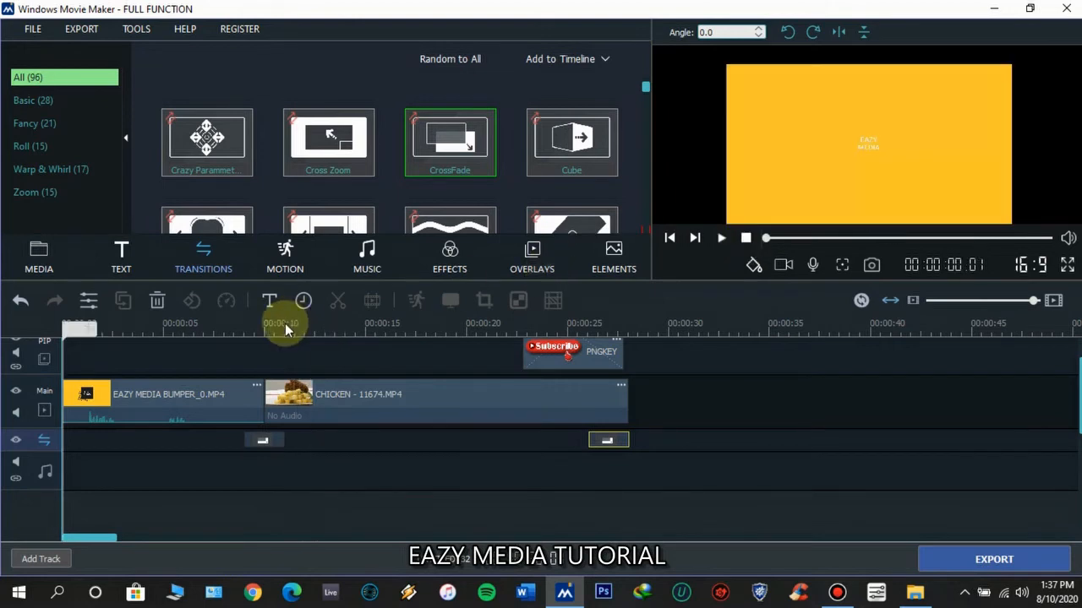
# Step: Play the timeline from before the first CrossFade through the closing CrossFade at the end of the chicken clip
pyautogui.moveTo(122, 329); pyautogui.dragTo(279, 331)
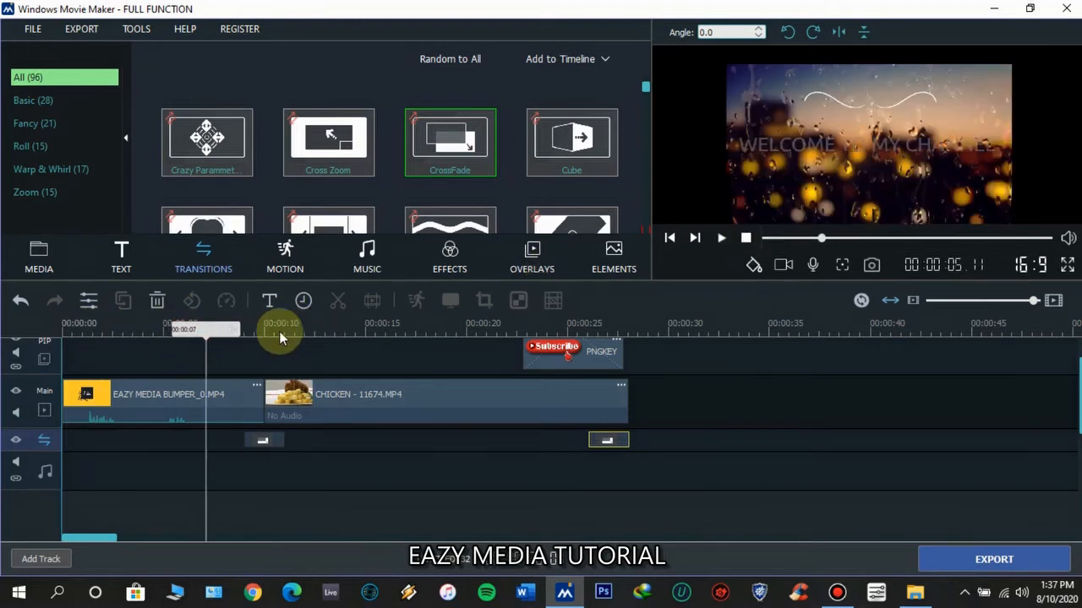
pyautogui.click(721, 240)
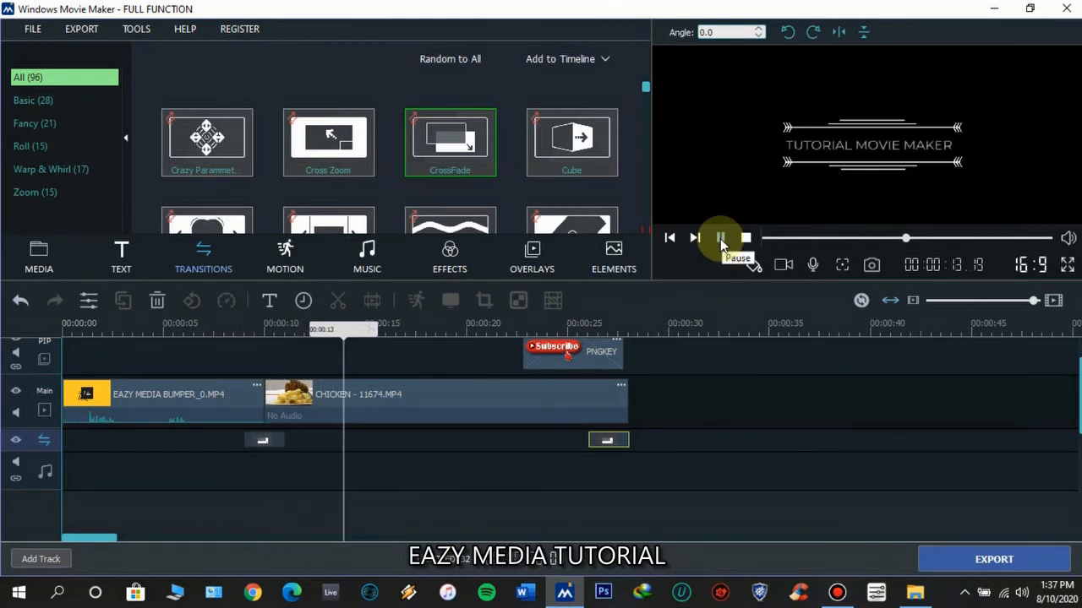
pyautogui.scroll(1, 737, 431)
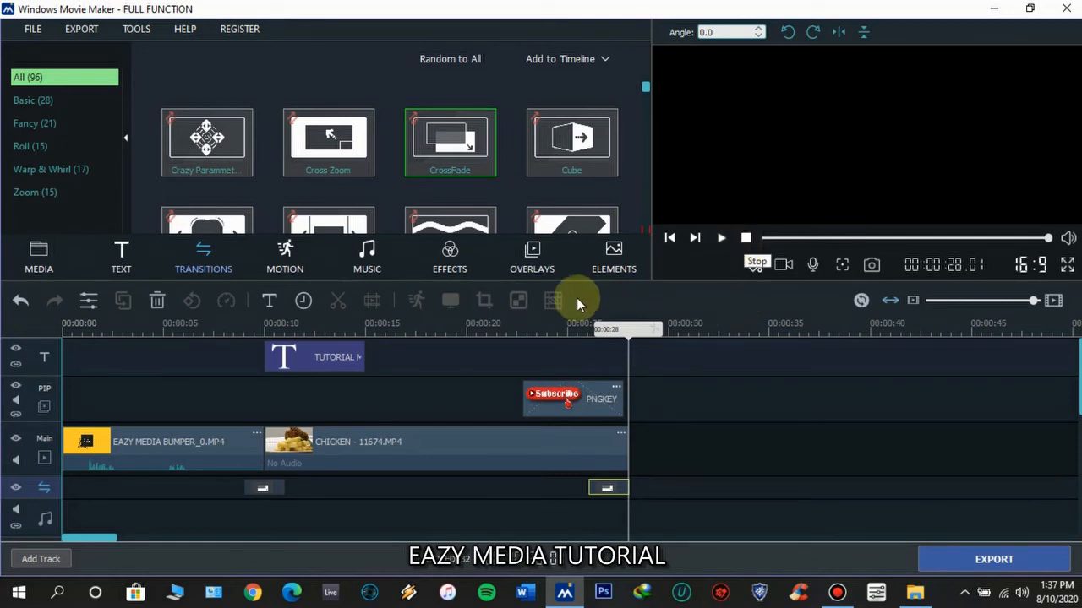
# Step: Replace the CrossFade between the bumper and chicken clips with the Evaporate 1 transition
pyautogui.click(264, 487)
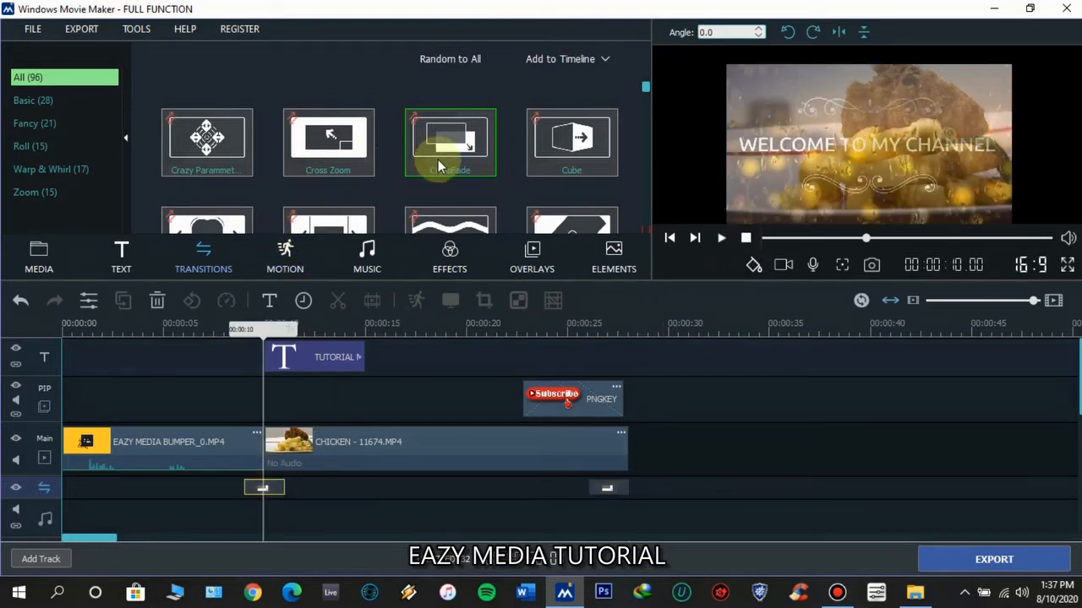
pyautogui.scroll(-1, 576, 160)
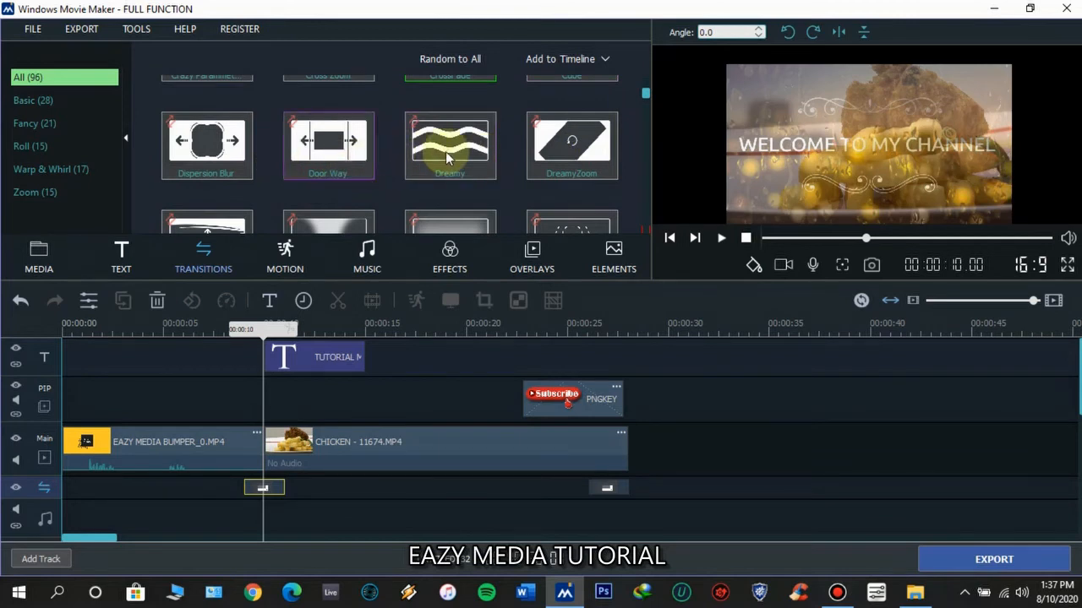
pyautogui.scroll(-1, 529, 153)
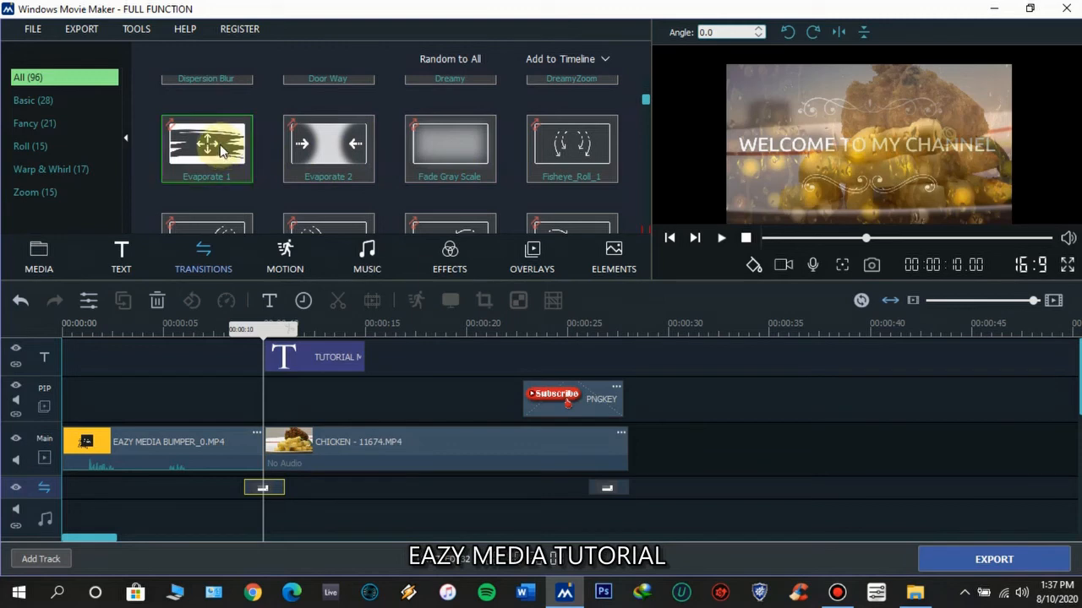
pyautogui.moveTo(222, 149); pyautogui.dragTo(247, 483)
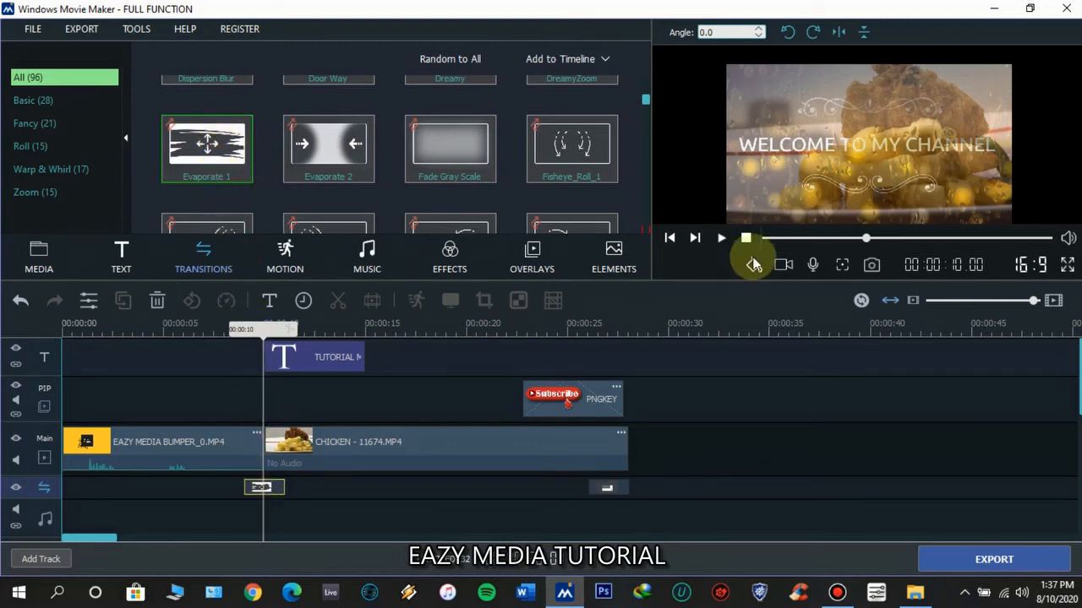
# Step: Play the timeline across the Evaporate 1 transition from shortly before it, and stop playback
pyautogui.moveTo(248, 330); pyautogui.dragTo(224, 336)
pyautogui.click(720, 239)
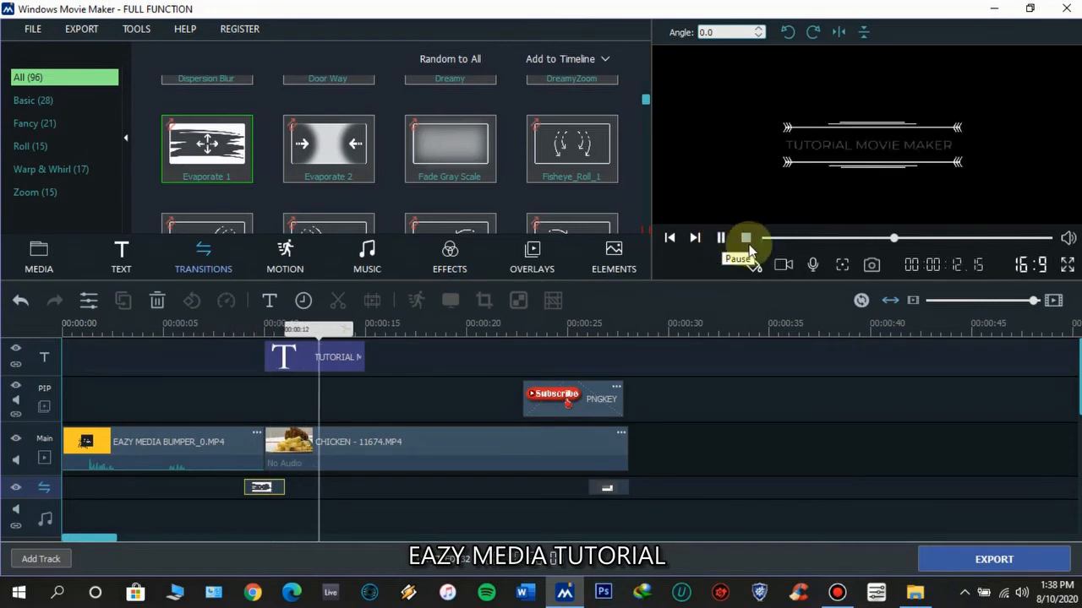
pyautogui.click(746, 240)
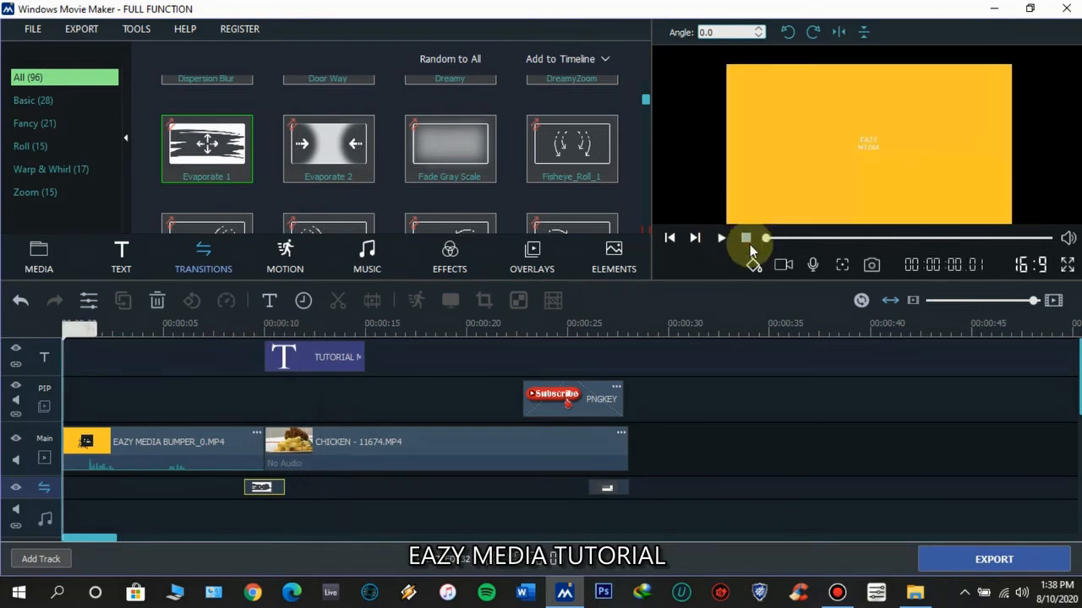
# Step: Apply the Move to bottom motion to the chicken clip and play the timeline from shortly before that clip, stopping playback at the end
pyautogui.click(287, 262)
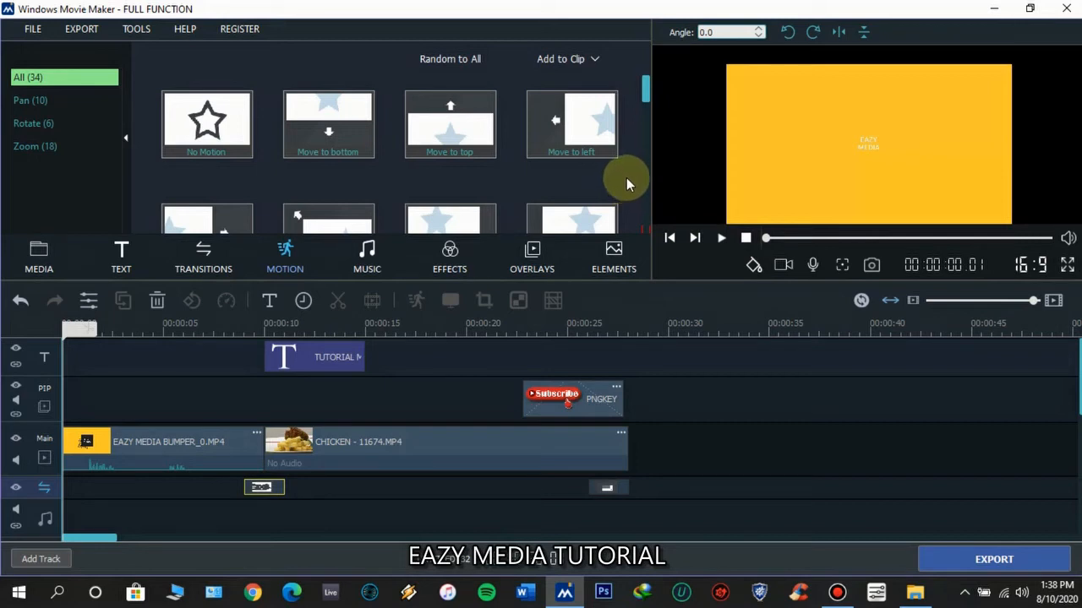
pyautogui.scroll(-2, 626, 177)
pyautogui.scroll(2, 627, 178)
pyautogui.scroll(-3, 626, 178)
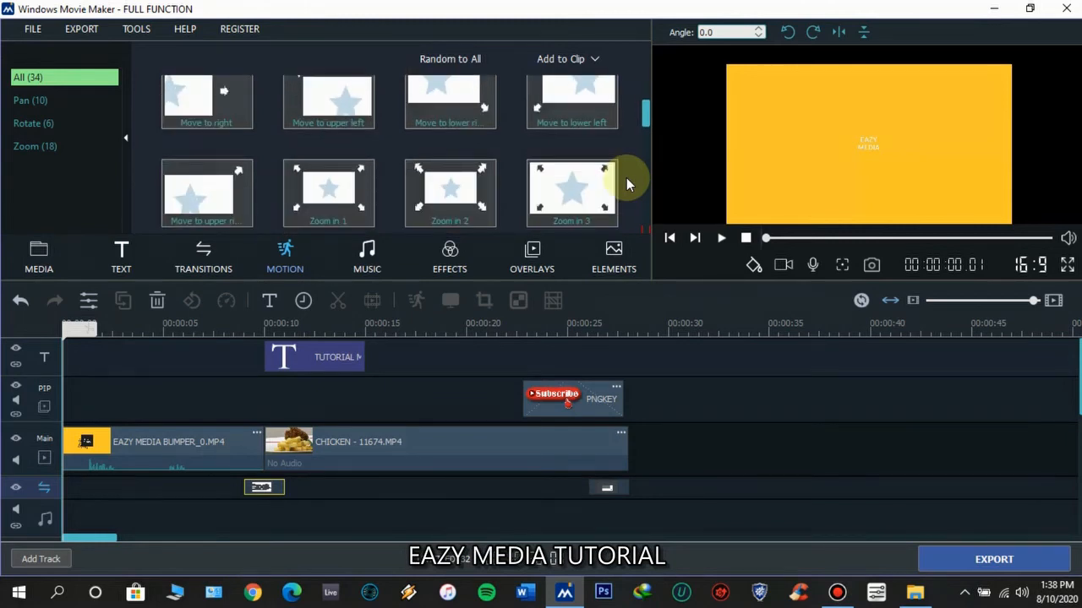
pyautogui.scroll(3, 626, 184)
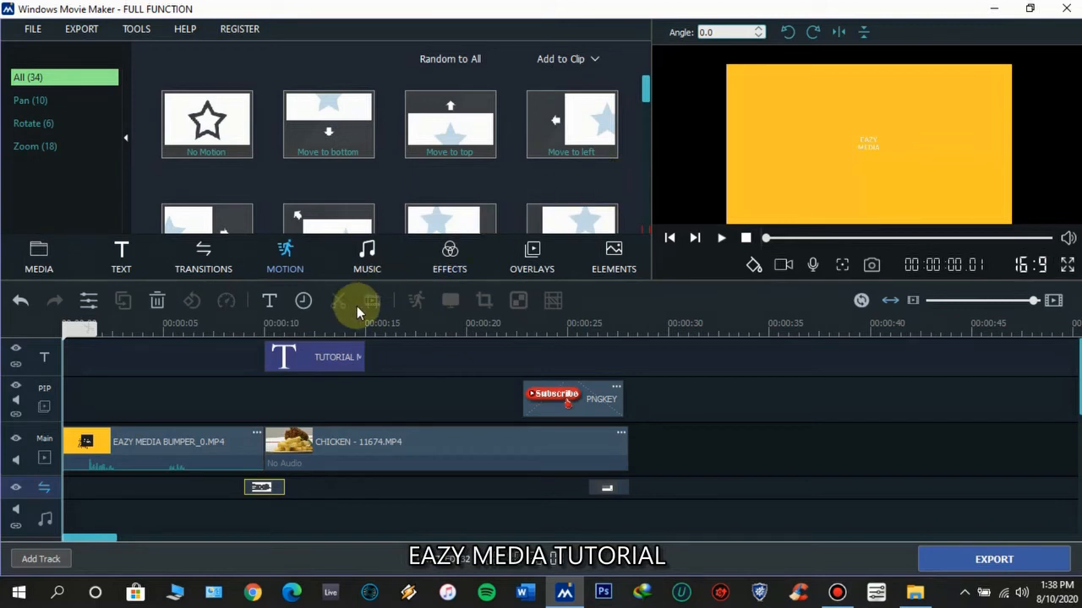
pyautogui.click(341, 453)
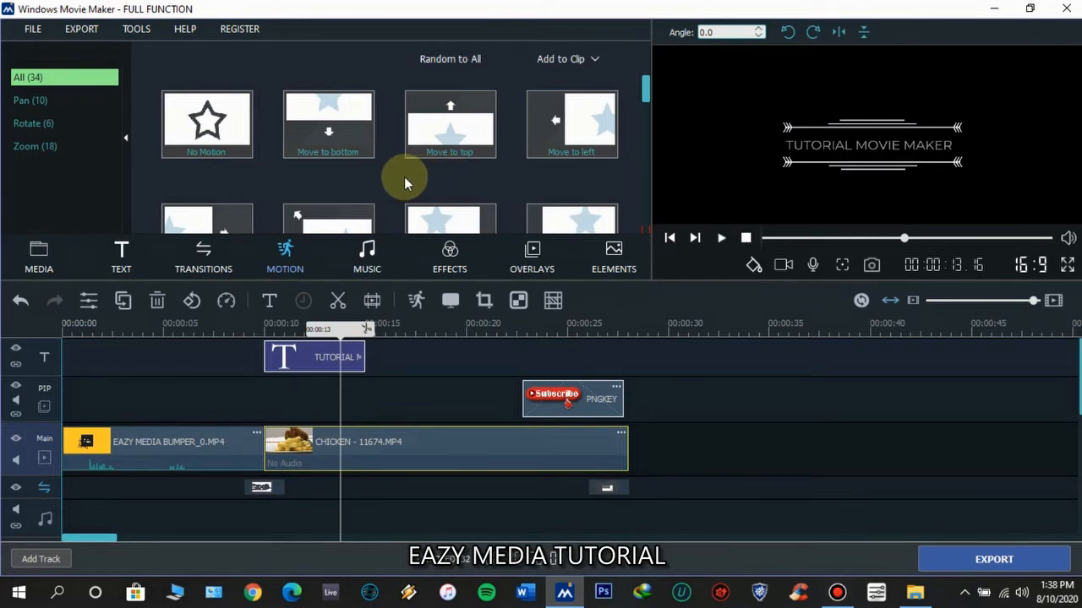
pyautogui.click(327, 119)
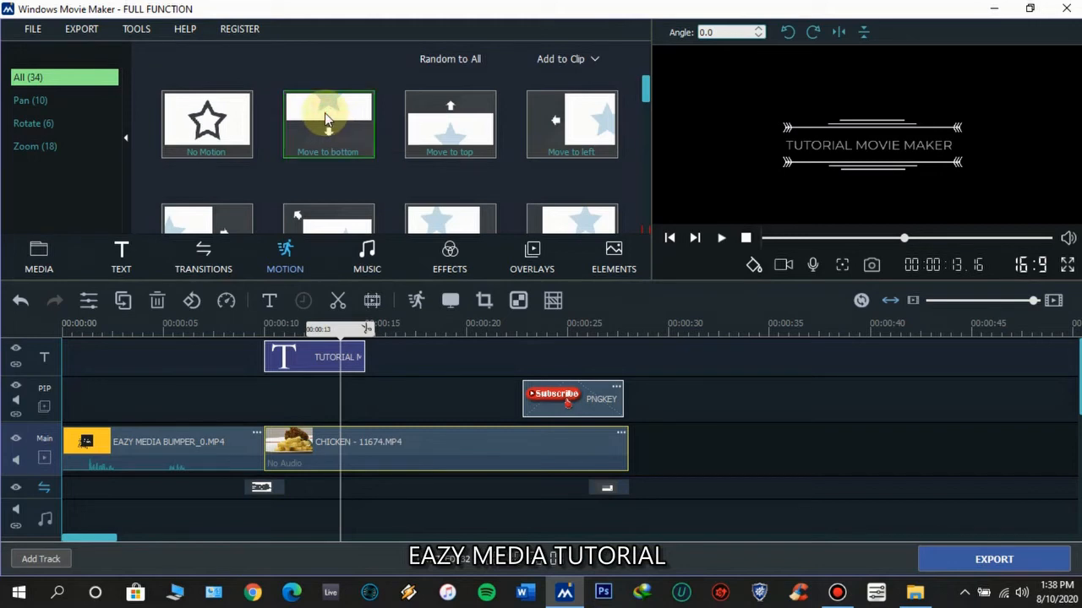
pyautogui.moveTo(326, 125); pyautogui.dragTo(343, 448)
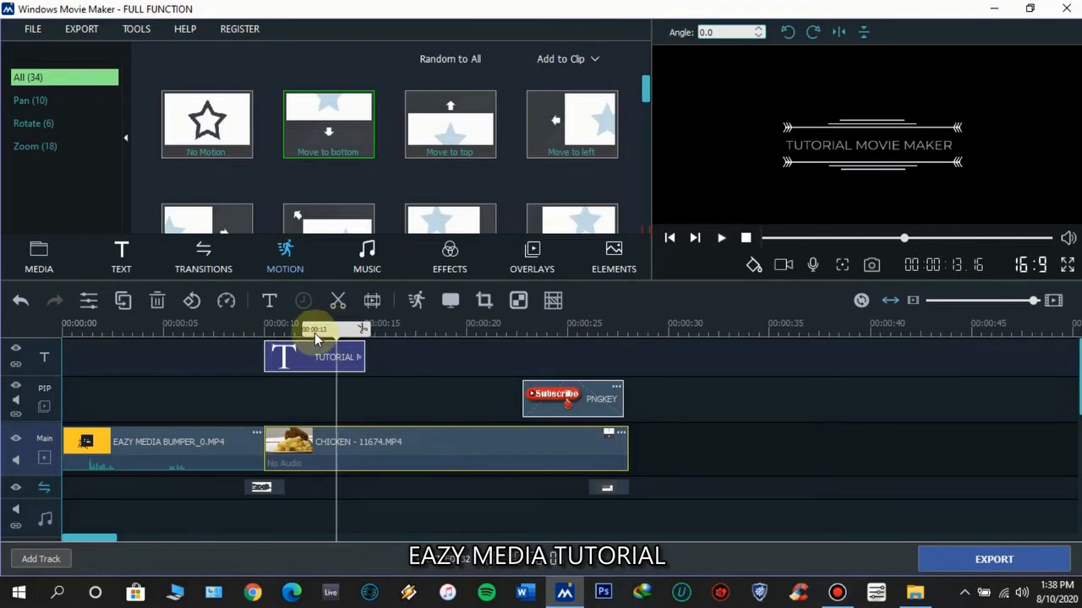
pyautogui.click(243, 331)
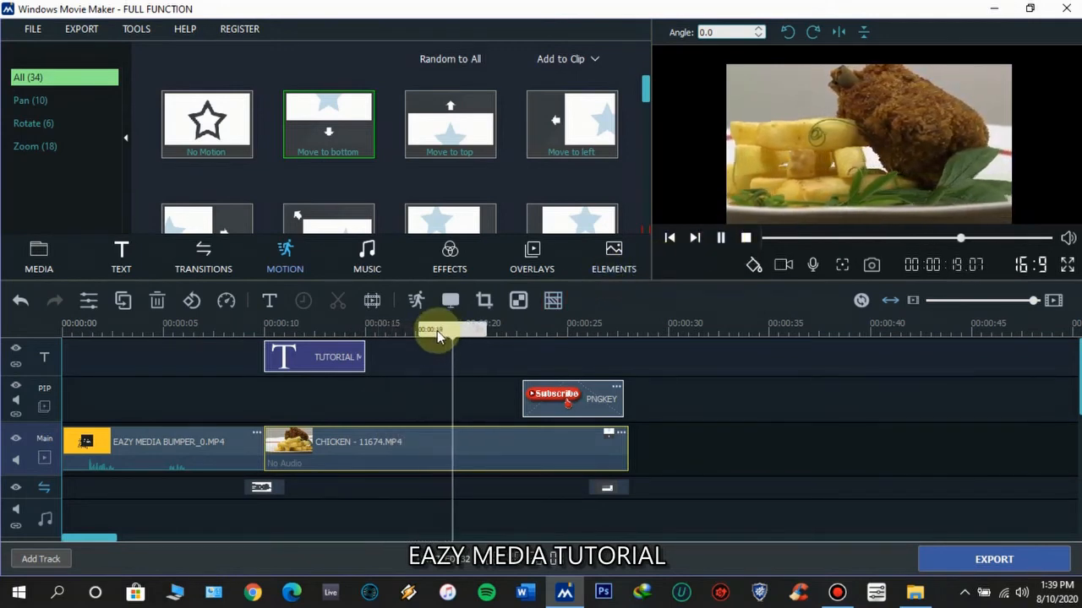
pyautogui.click(745, 237)
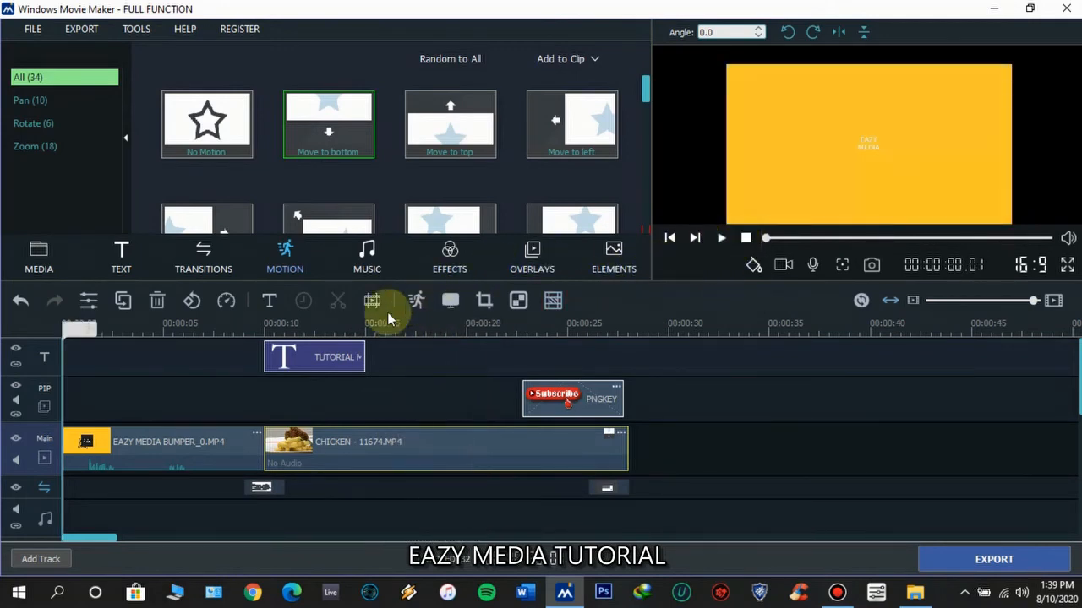
# Step: Move the title clip to start at about 15 seconds, and play the timeline through the start of the chicken clip
pyautogui.moveTo(296, 359); pyautogui.dragTo(399, 356)
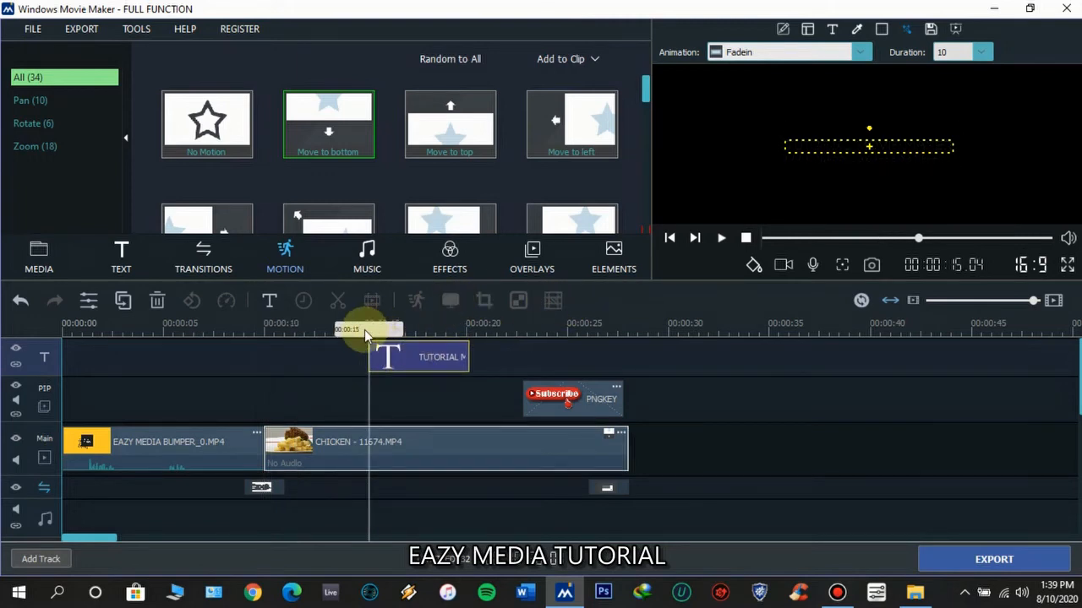
pyautogui.moveTo(359, 337); pyautogui.dragTo(209, 342)
pyautogui.click(720, 238)
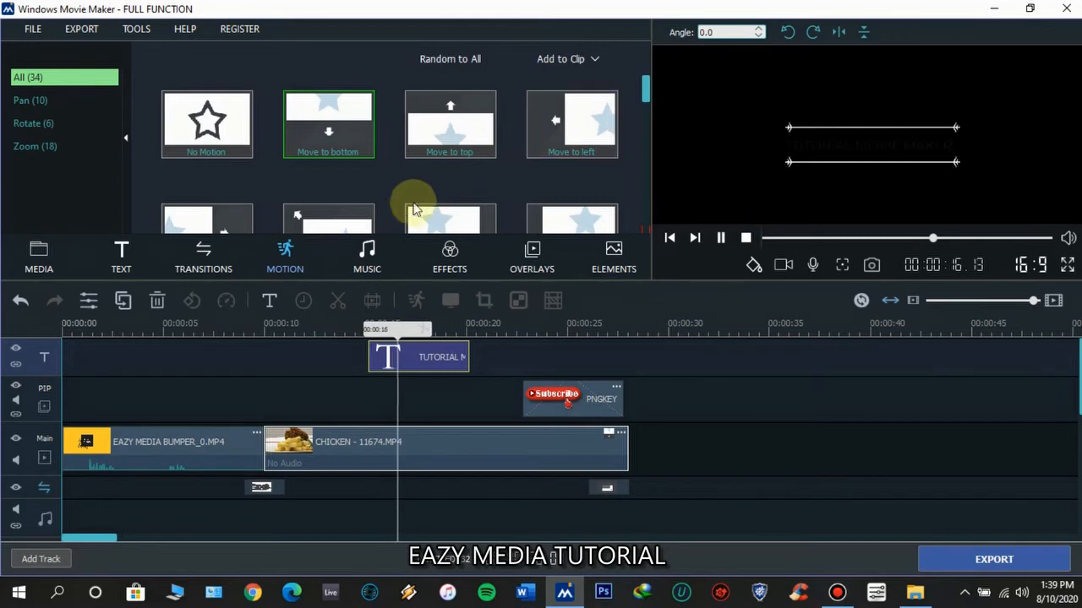
pyautogui.click(746, 238)
# Step: Replace the chicken clip's motion with Zoom in to the left, and play the timeline through the chicken clip
pyautogui.scroll(-3, 459, 171)
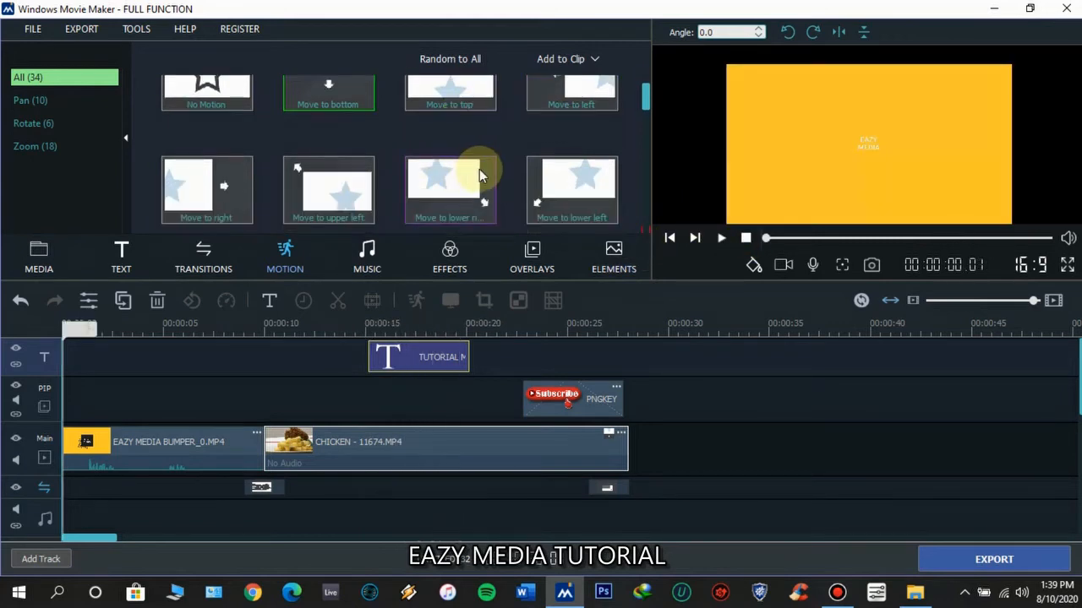
pyautogui.scroll(-1, 481, 171)
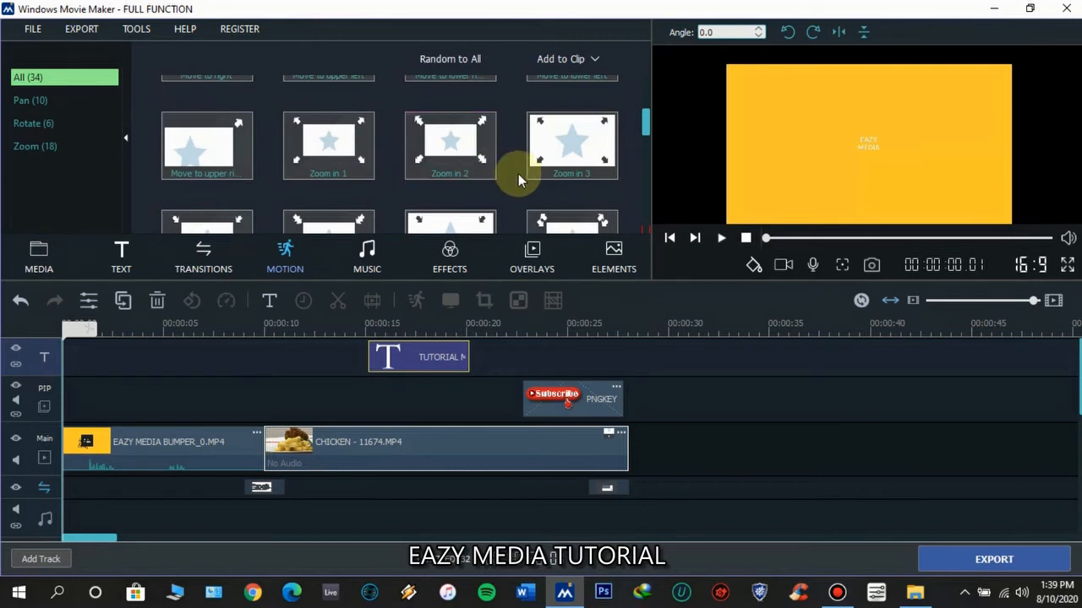
pyautogui.scroll(-2, 516, 173)
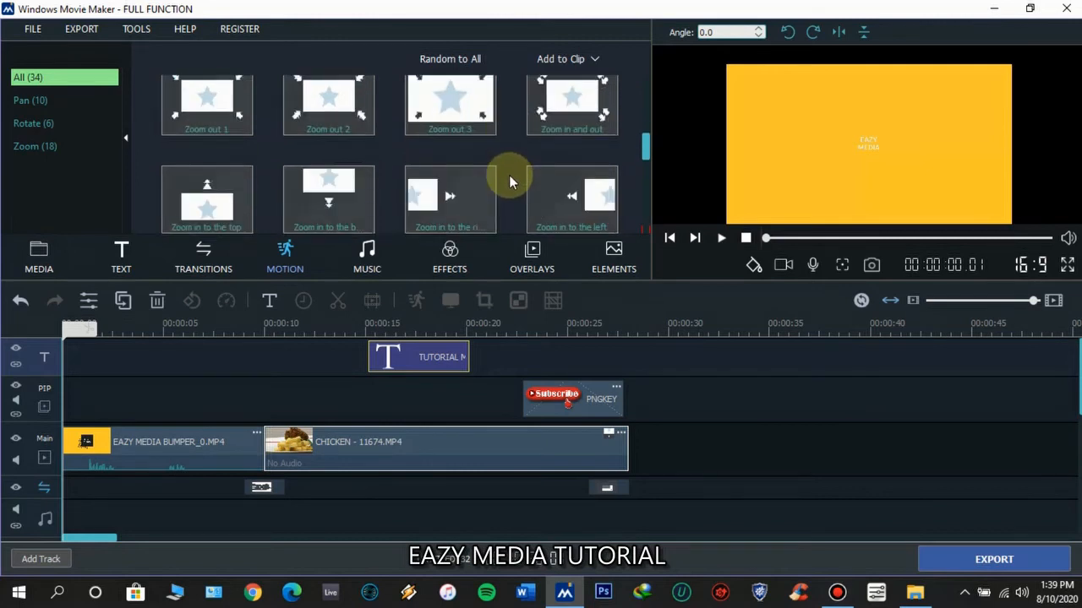
pyautogui.scroll(-1, 509, 175)
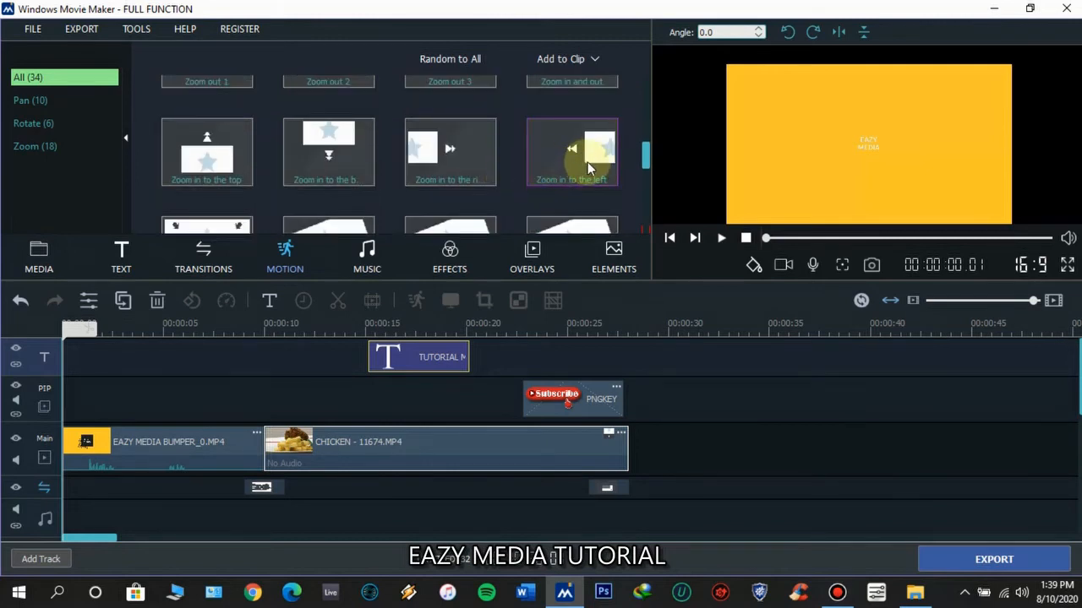
pyautogui.moveTo(599, 149); pyautogui.dragTo(363, 450)
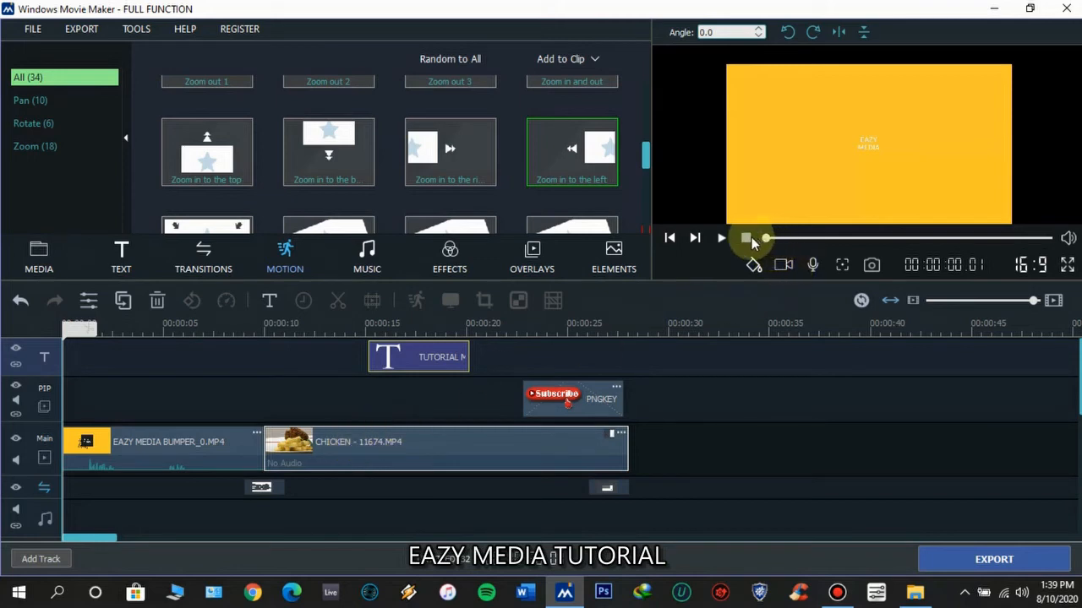
pyautogui.click(721, 240)
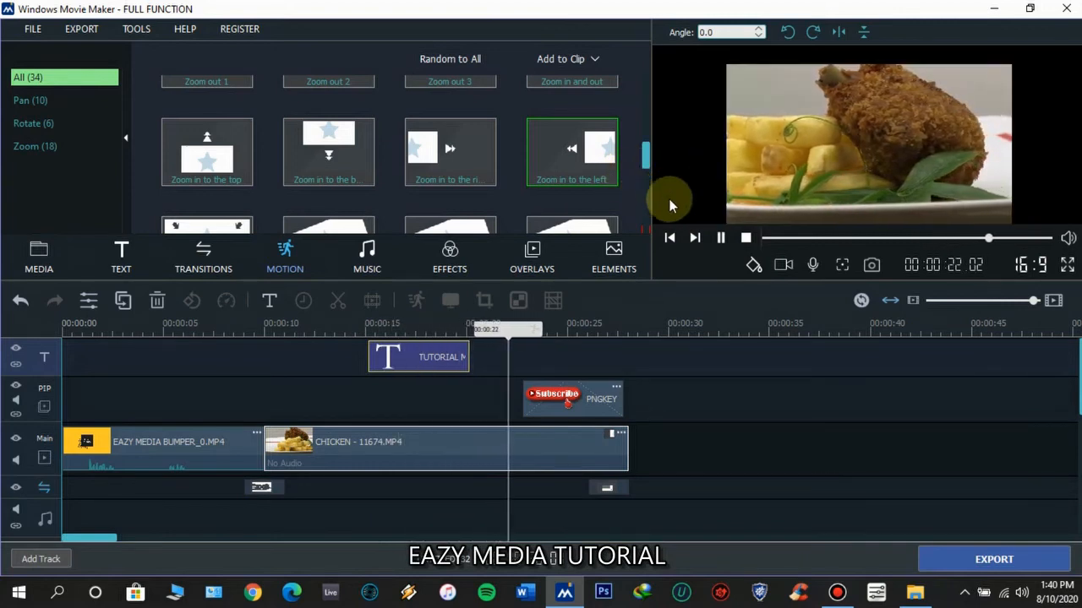
pyautogui.click(746, 238)
pyautogui.scroll(-3, 577, 191)
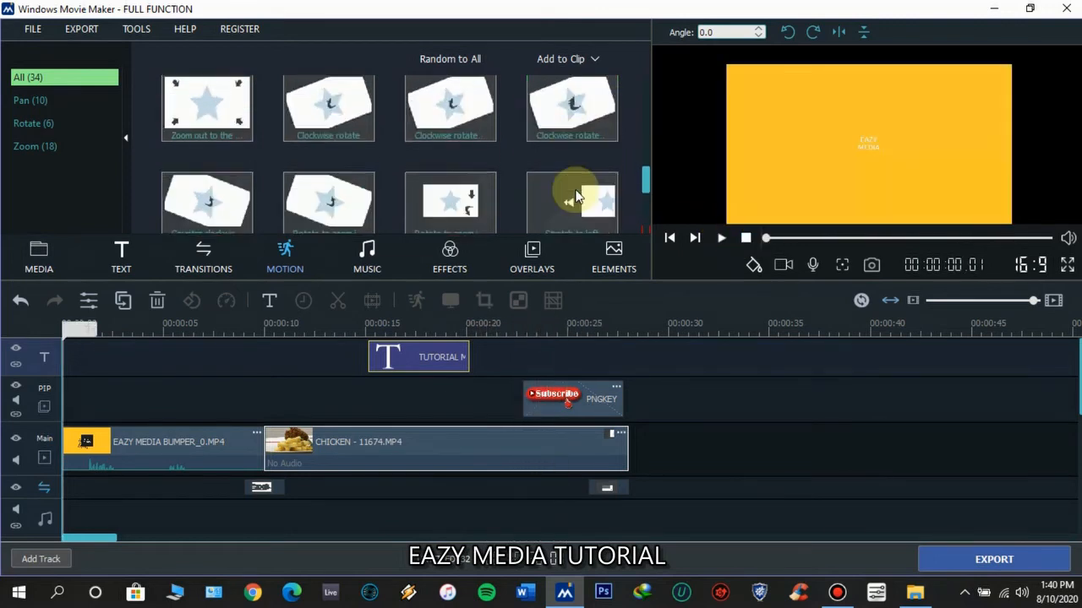
pyautogui.scroll(3, 577, 197)
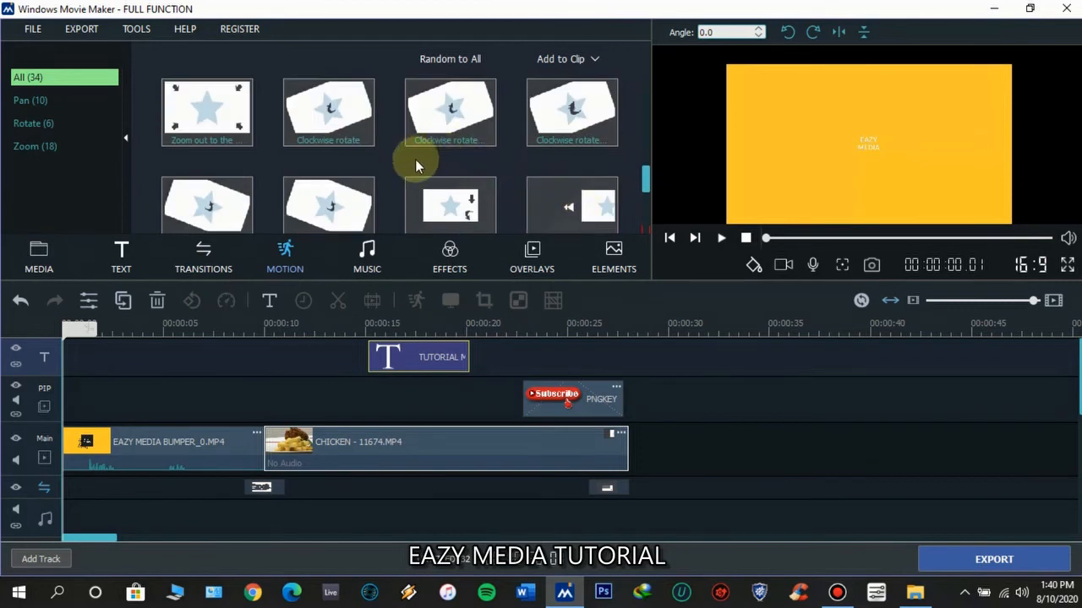
pyautogui.scroll(3, 415, 159)
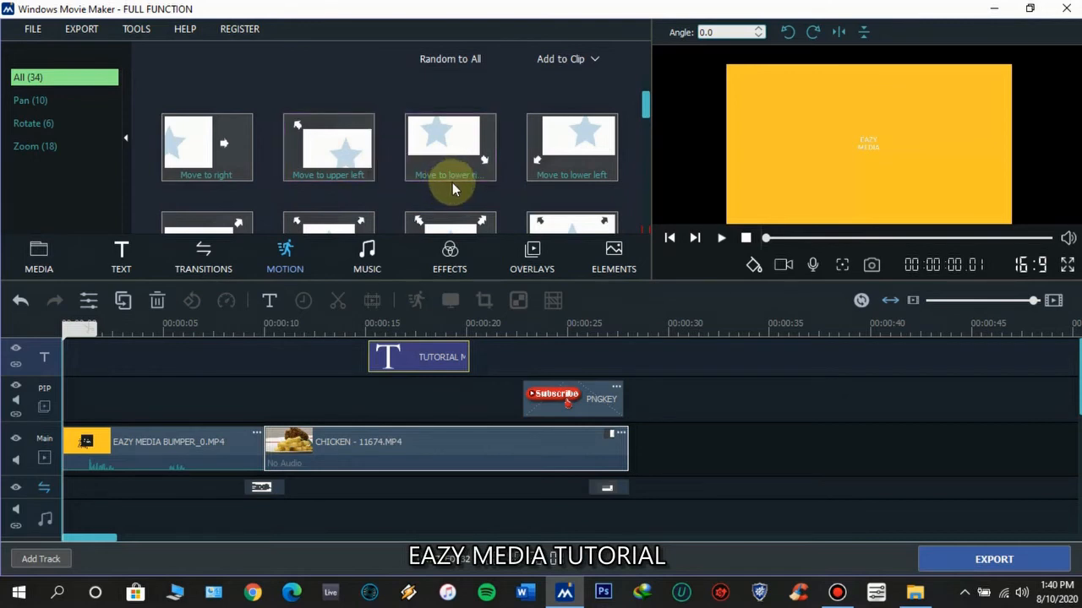
pyautogui.scroll(-1, 471, 156)
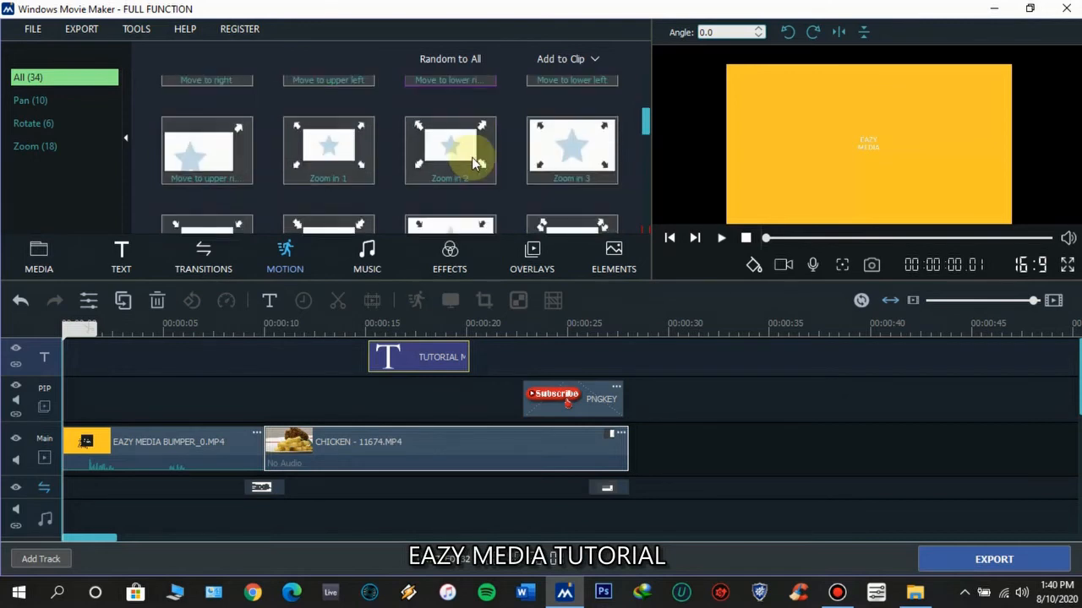
# Step: Look through the Sound Effect and Classical categories of the music library, ending with the Classical tracks
pyautogui.click(372, 267)
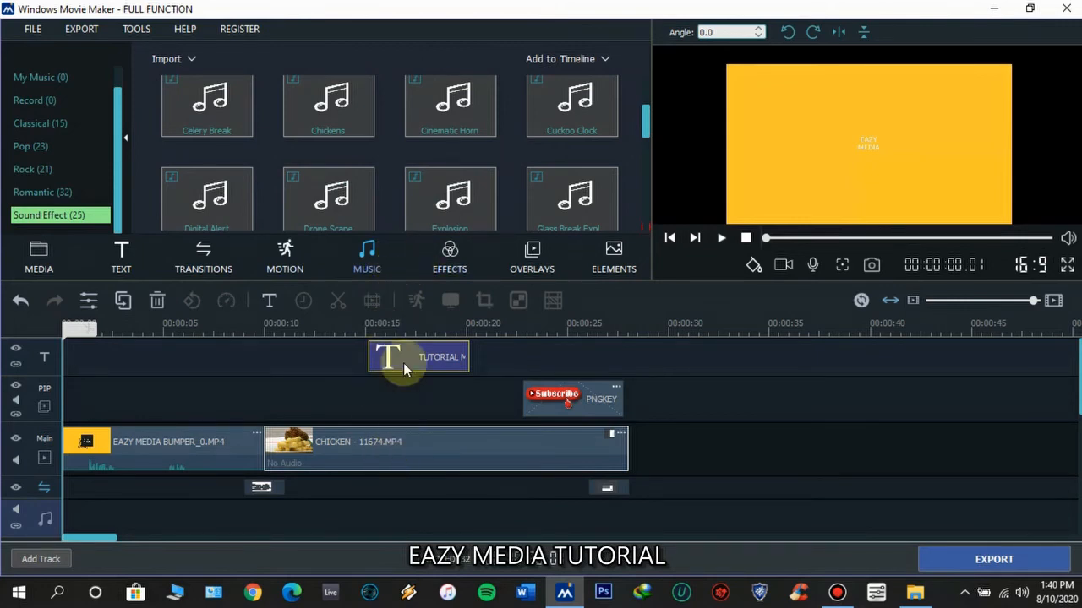
pyautogui.scroll(2, 290, 160)
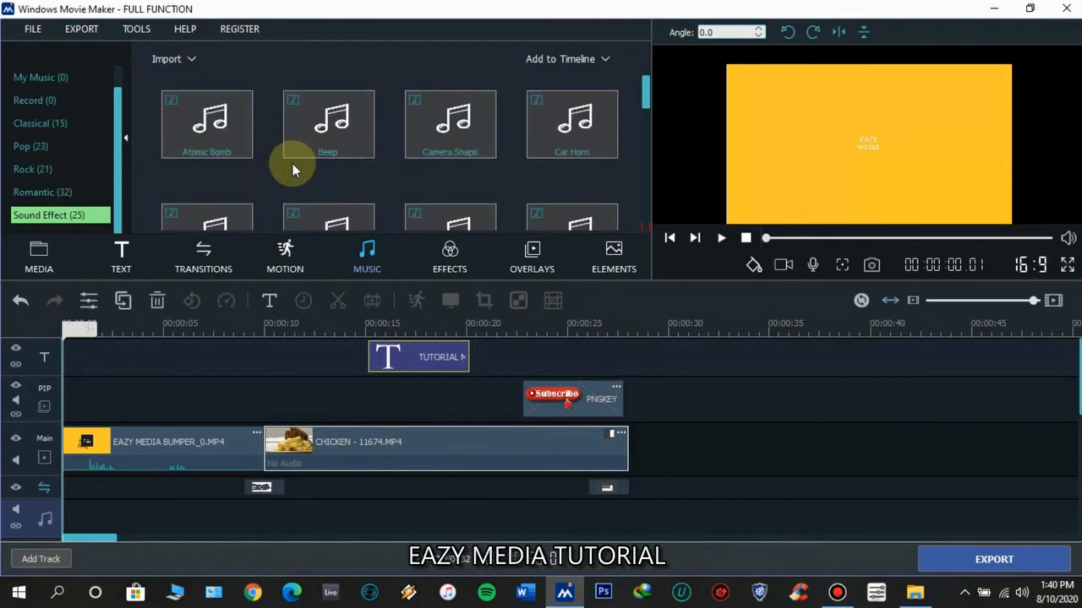
pyautogui.click(45, 124)
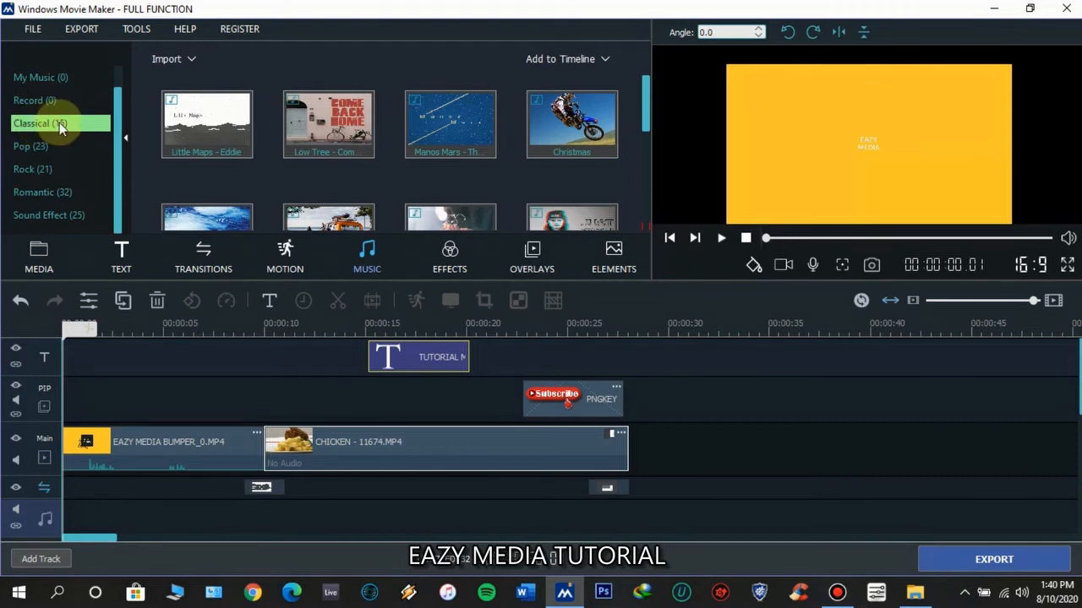
pyautogui.click(44, 218)
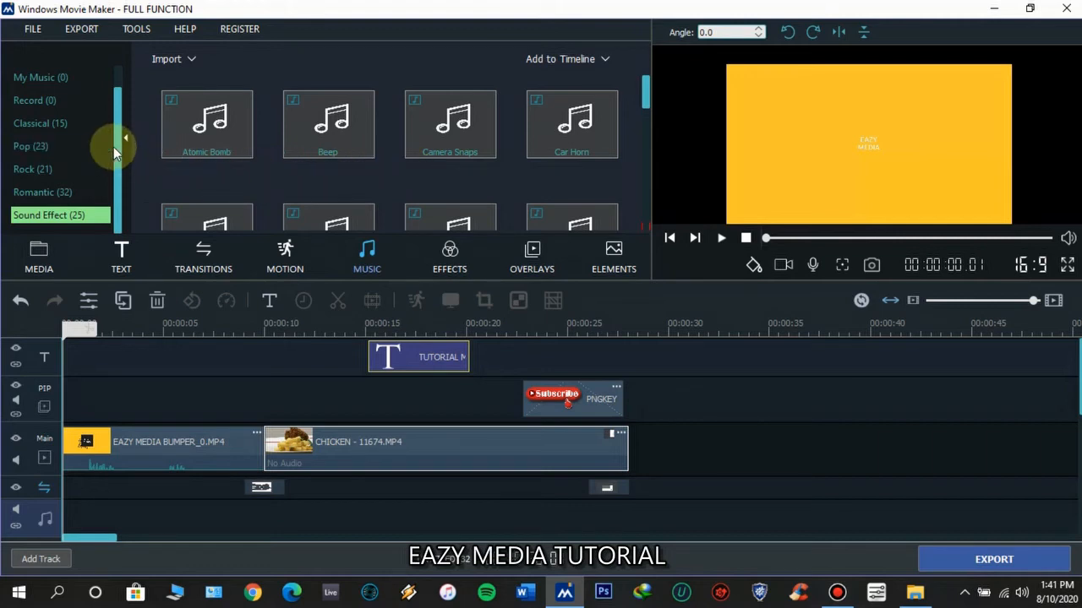
pyautogui.click(50, 126)
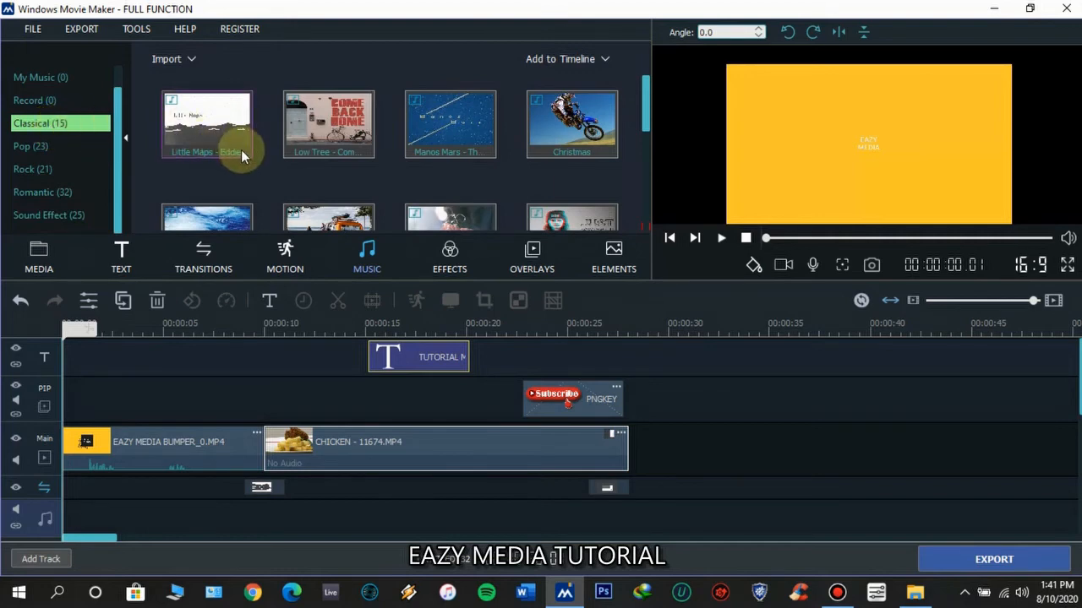
pyautogui.scroll(-5, 313, 135)
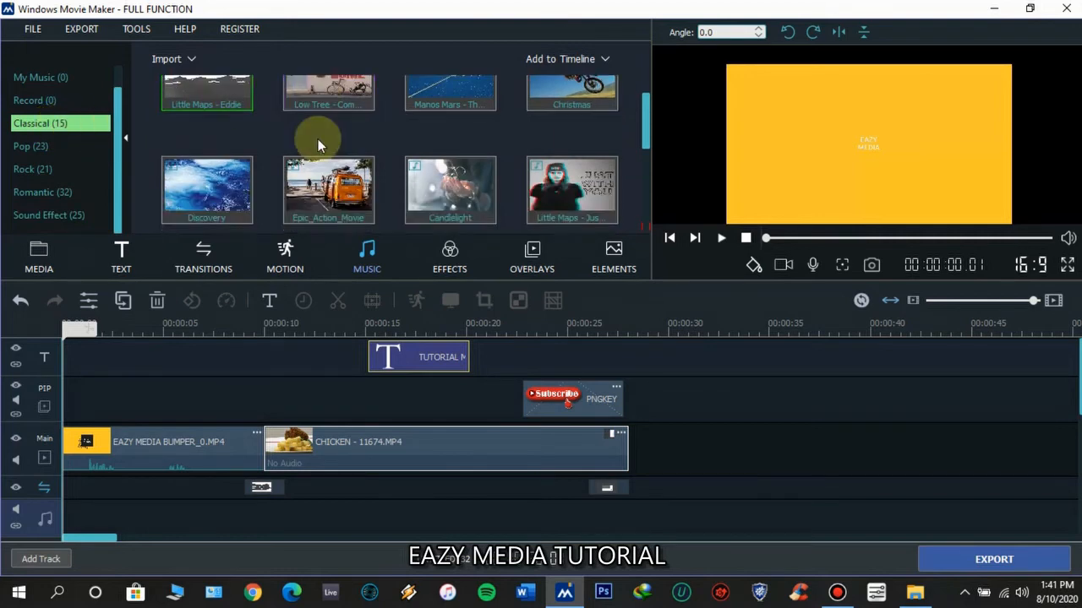
pyautogui.scroll(5, 317, 144)
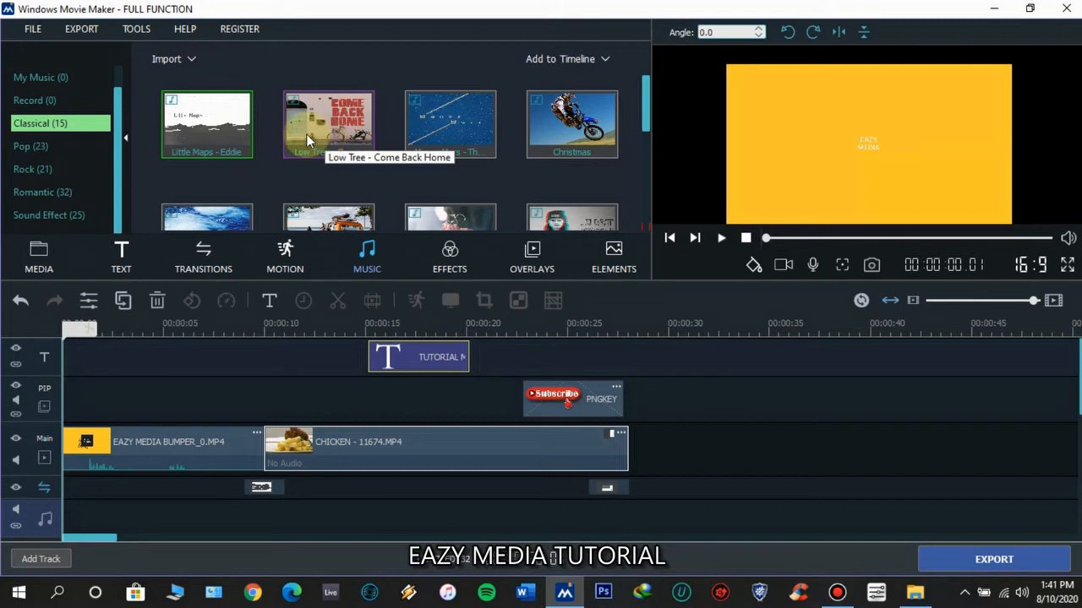
# Step: Preview the Classical tracks Little Maps - Eddie and Low Tree - Come Back Home, stopping playback after each
pyautogui.click(223, 126)
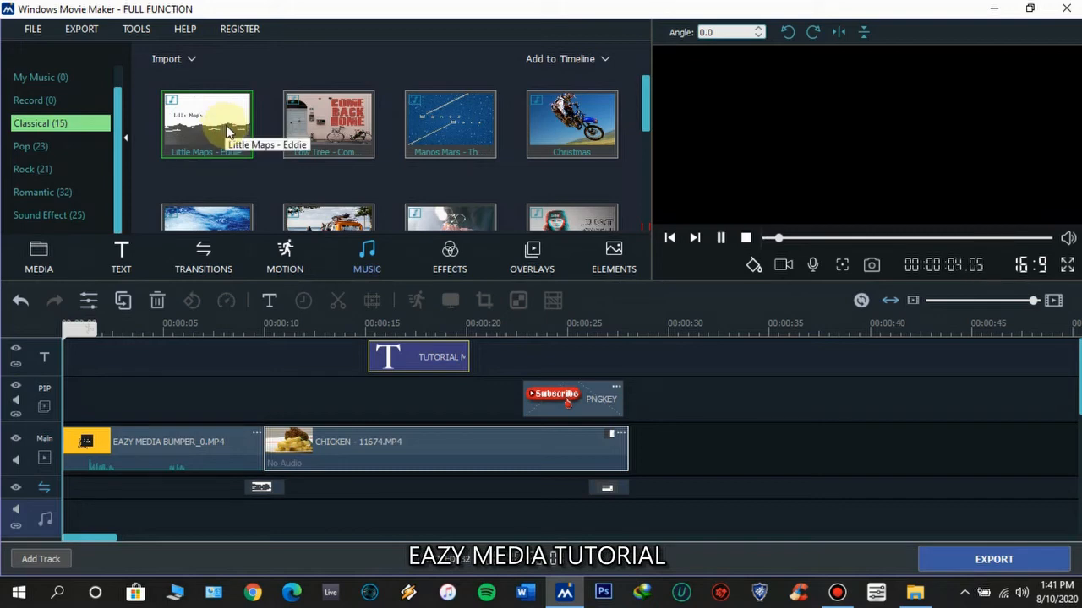
pyautogui.click(744, 238)
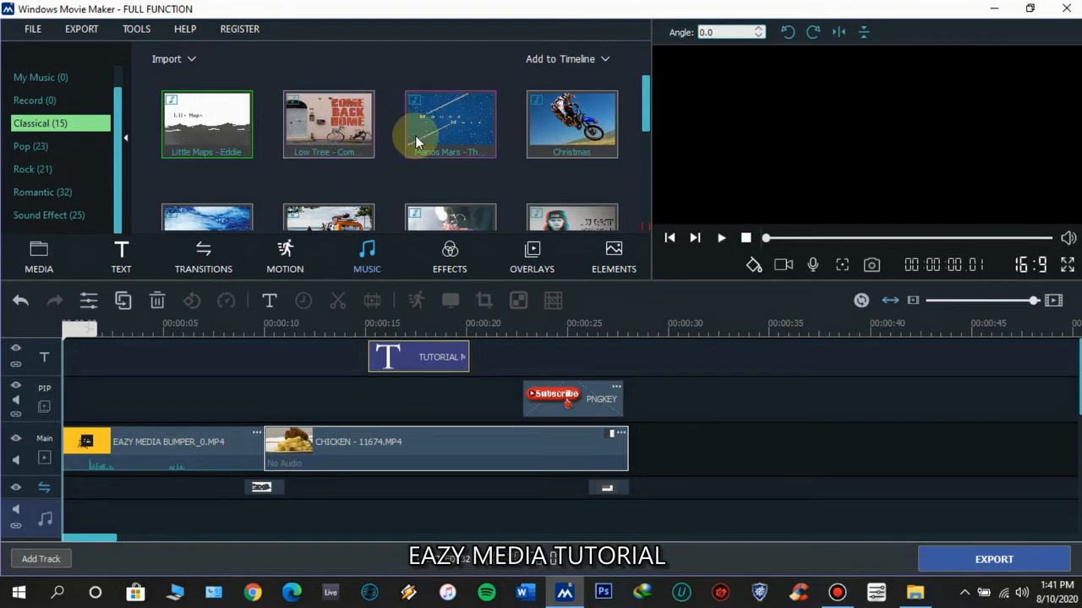
pyautogui.click(346, 135)
pyautogui.press('space')
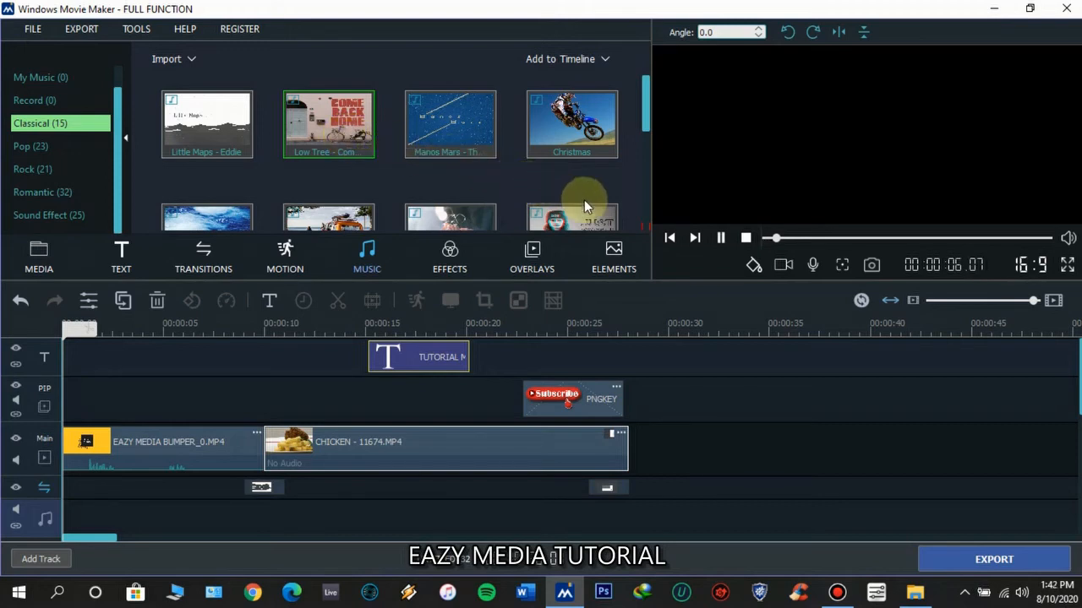
pyautogui.click(744, 240)
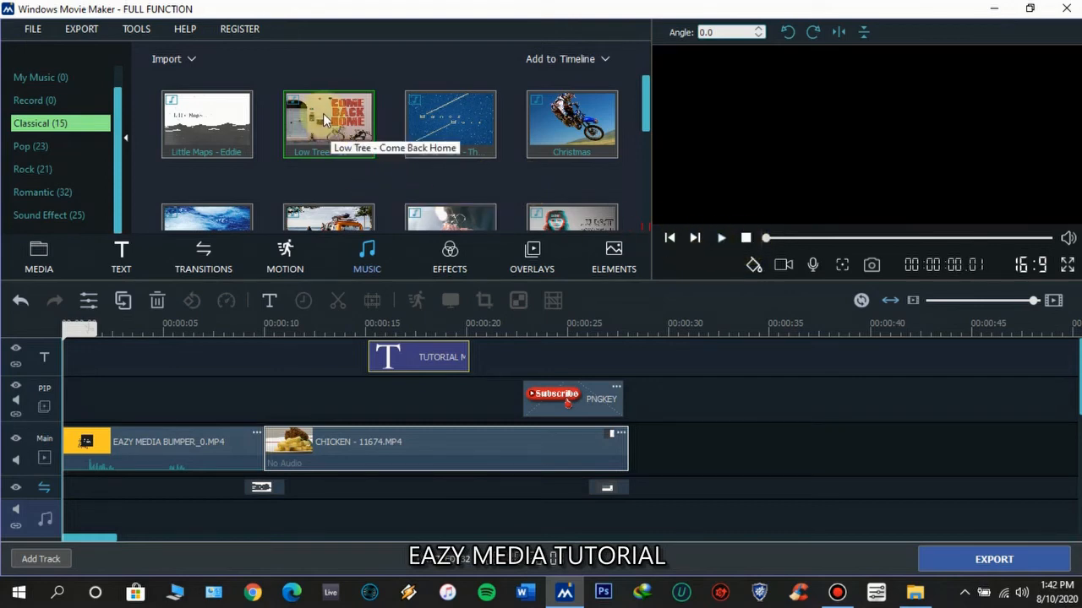
# Step: Add Low Tree - Come Back Home at the start of the music track and trim its end to the chicken clip's end, about 28 seconds
pyautogui.moveTo(322, 113); pyautogui.dragTo(62, 460)
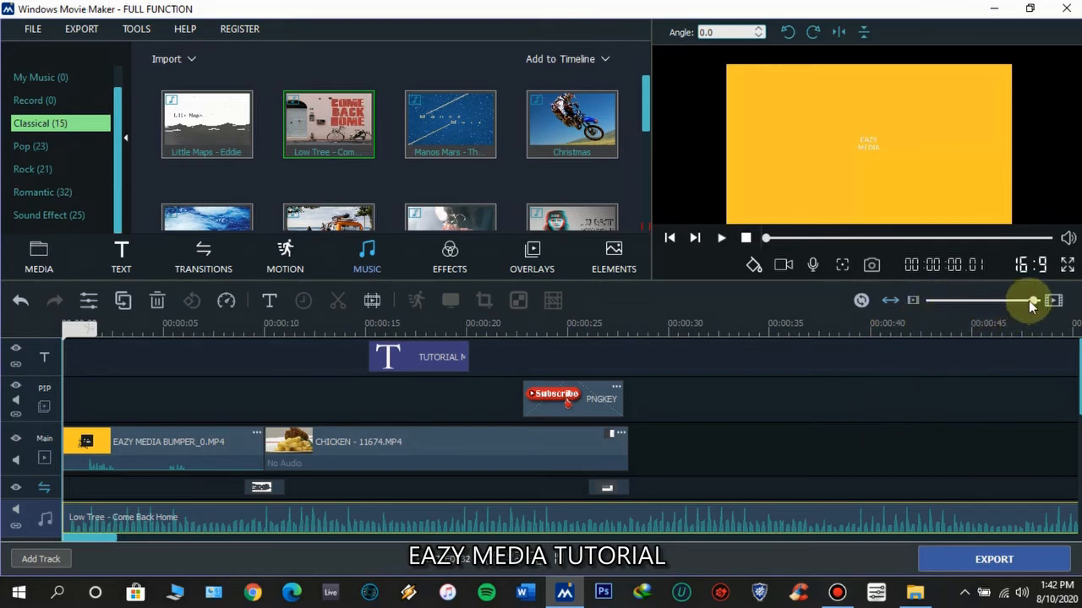
pyautogui.moveTo(1033, 305); pyautogui.dragTo(1005, 305)
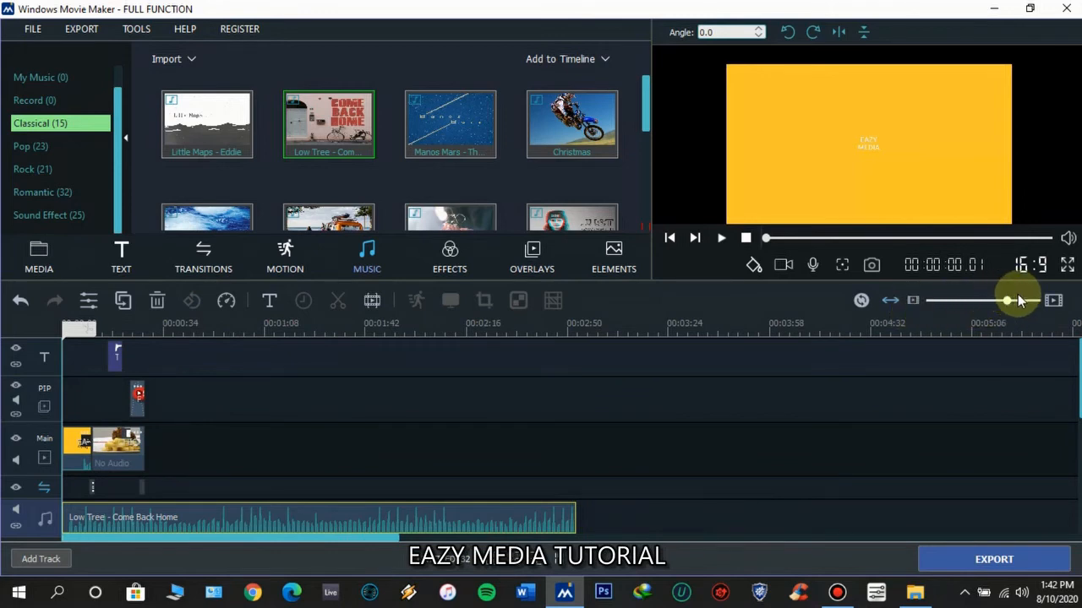
pyautogui.click(1018, 300)
pyautogui.click(850, 528)
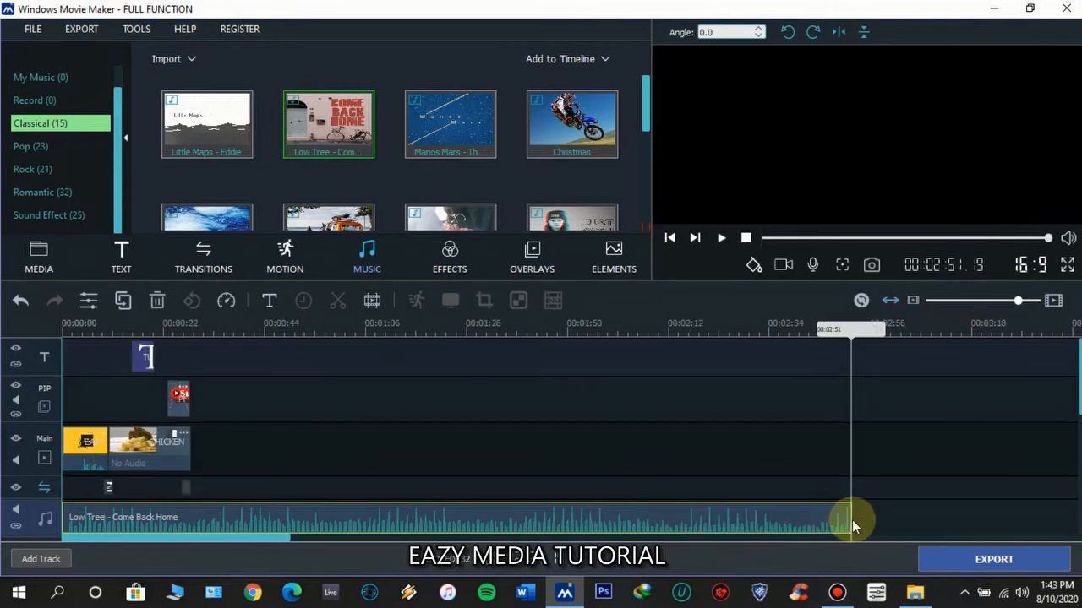
pyautogui.moveTo(847, 519); pyautogui.dragTo(191, 501)
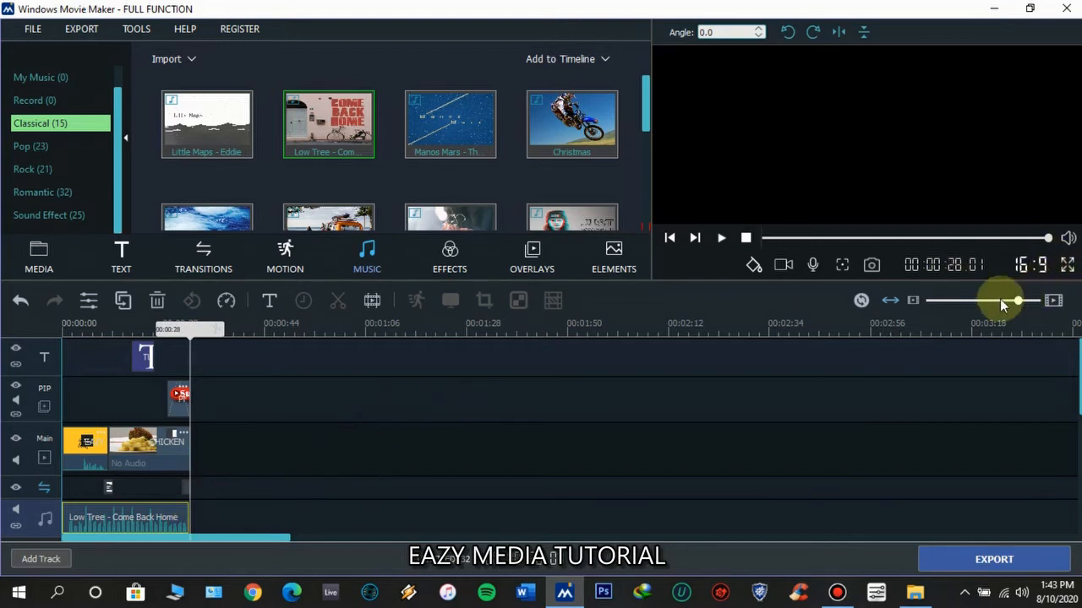
# Step: Extend the end of the Low Tree - Come Back Home music clip to meet the end of the chicken clip
pyautogui.moveTo(1017, 300); pyautogui.dragTo(1032, 302)
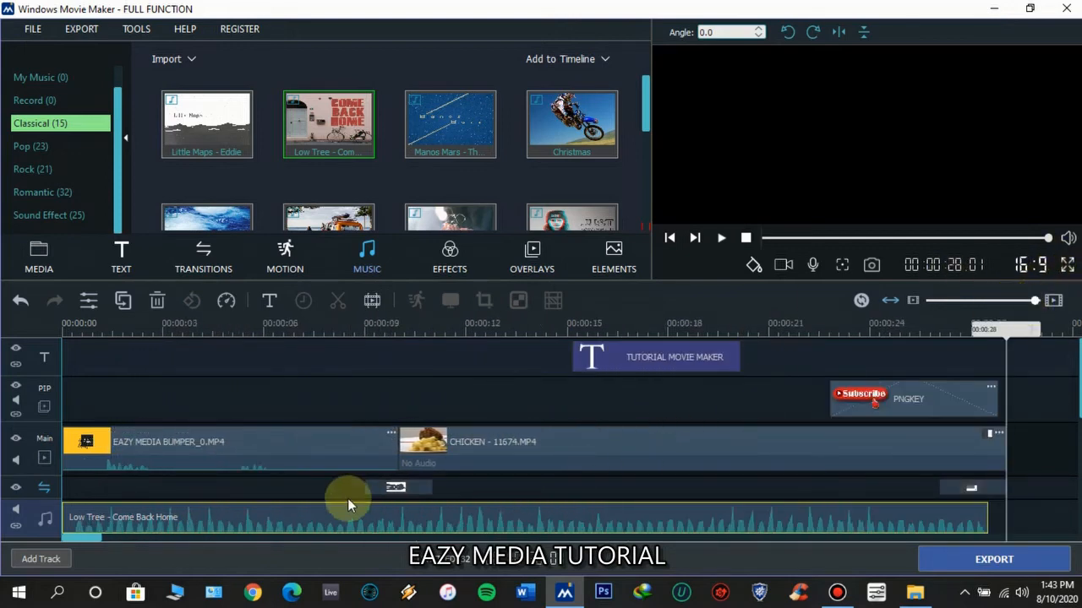
pyautogui.moveTo(90, 538)
pyautogui.mouseDown()
pyautogui.moveTo(123, 540)
pyautogui.moveTo(111, 540)
pyautogui.mouseUp()
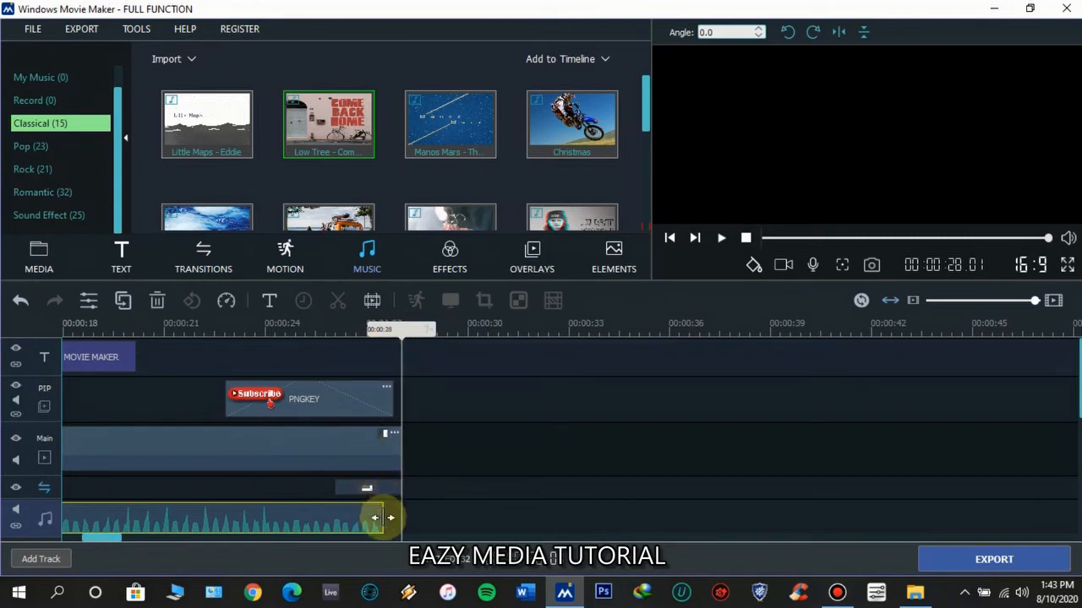
pyautogui.moveTo(383, 521); pyautogui.dragTo(402, 520)
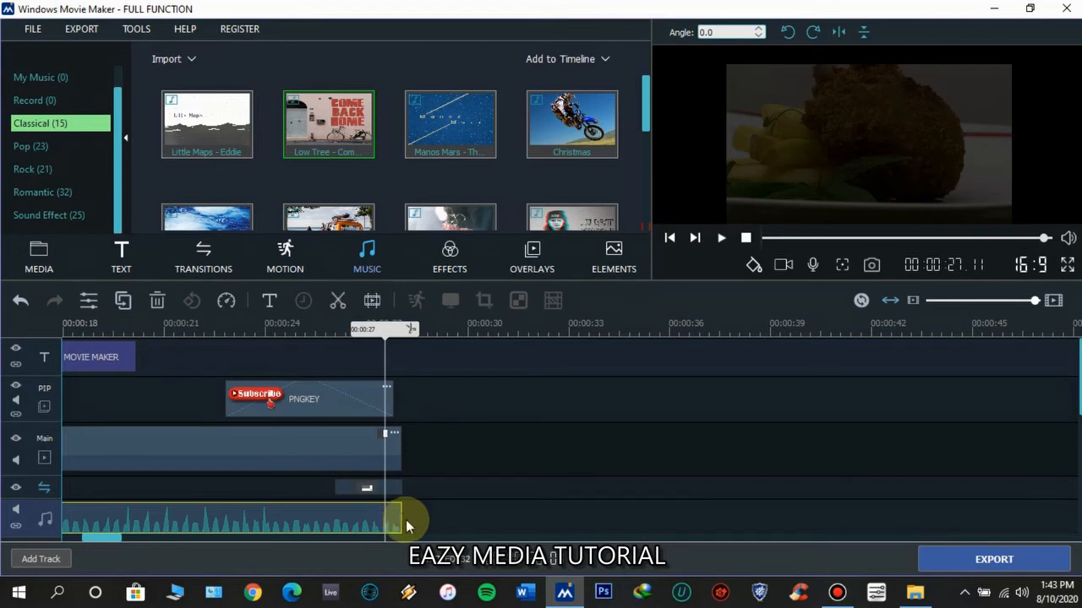
pyautogui.click(392, 519)
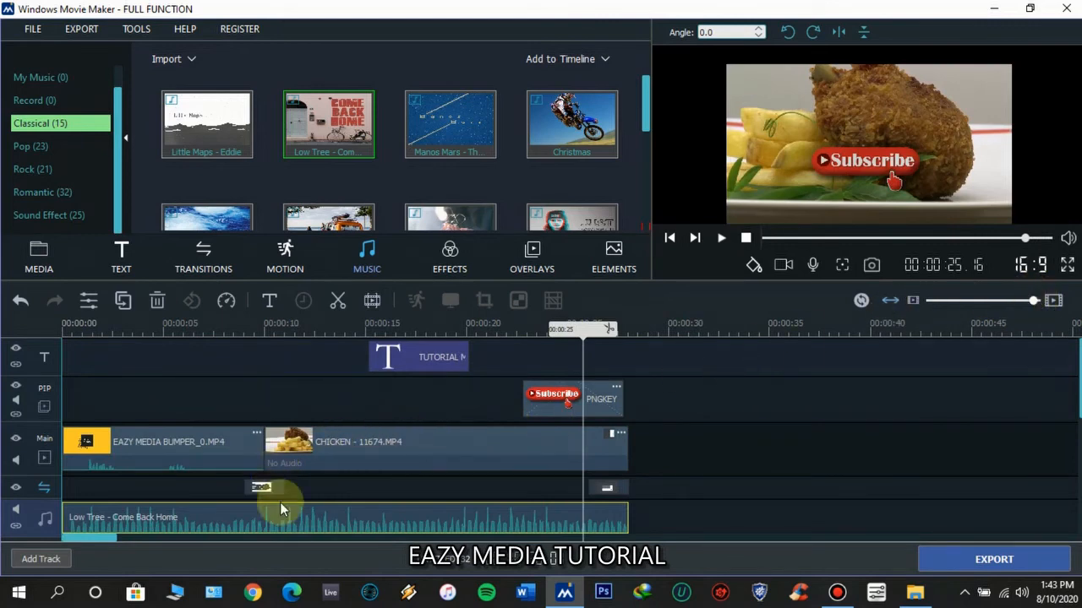
# Step: Set the music clip's volume to 10 and its audio fade-out to about 14.6
pyautogui.doubleClick(343, 519)
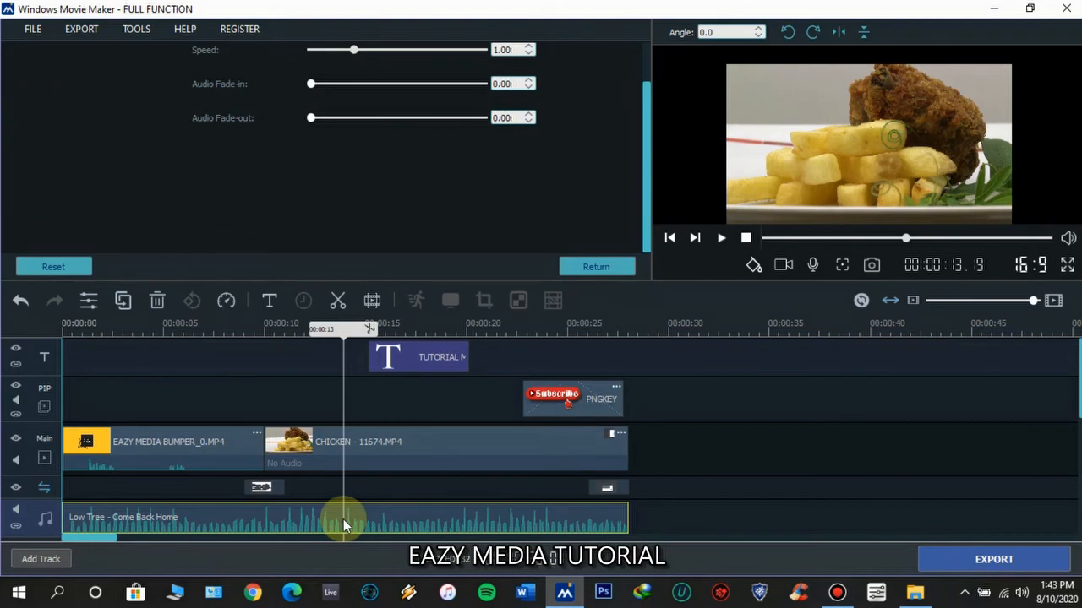
pyautogui.scroll(1, 448, 200)
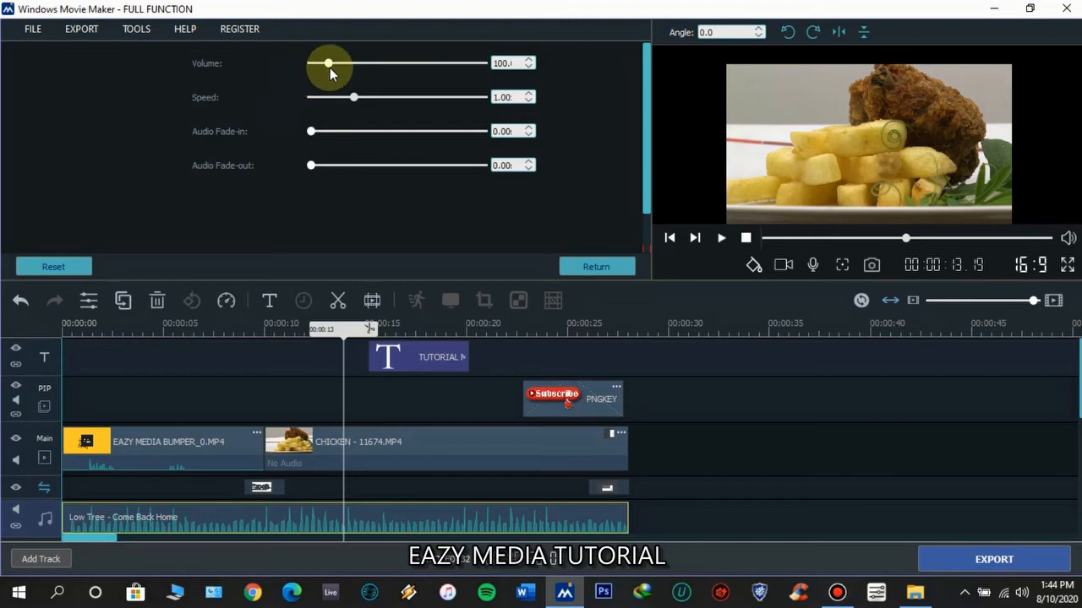
pyautogui.moveTo(330, 63); pyautogui.dragTo(324, 65)
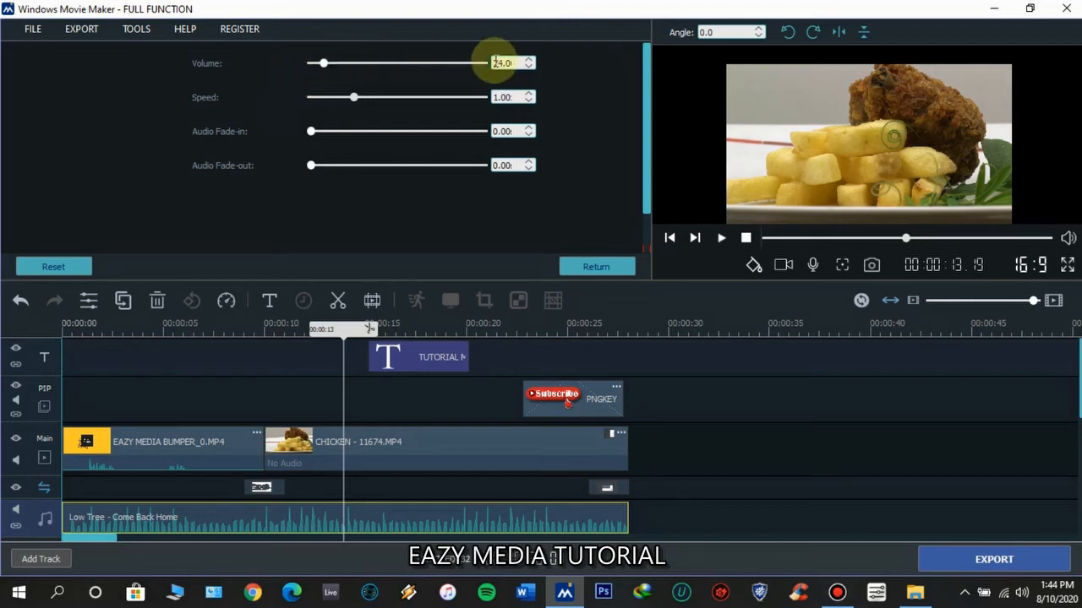
pyautogui.moveTo(499, 62); pyautogui.dragTo(522, 65)
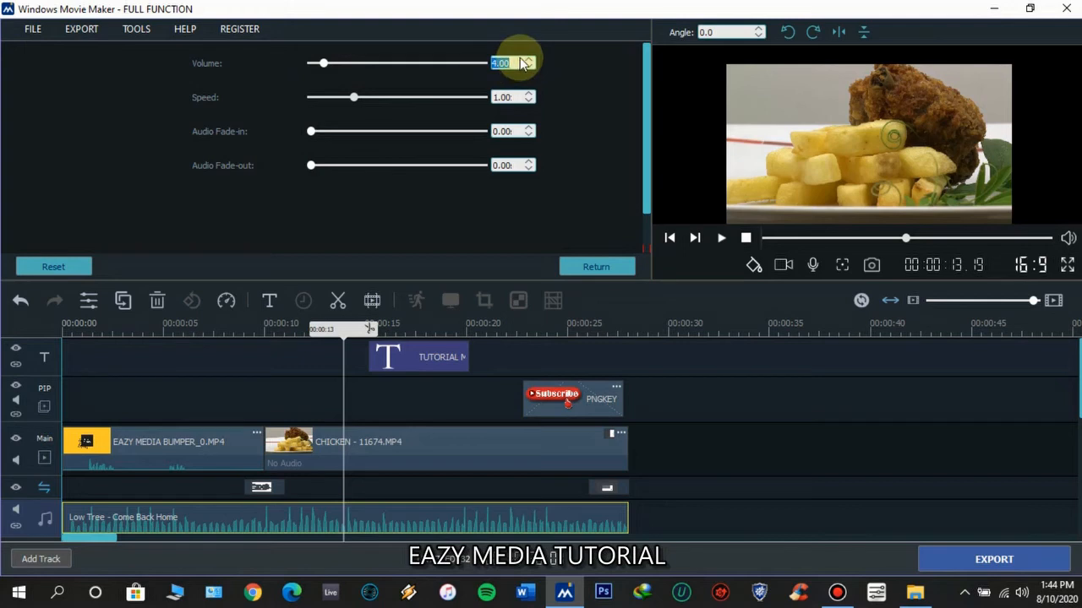
pyautogui.write('10')
pyautogui.click(580, 156)
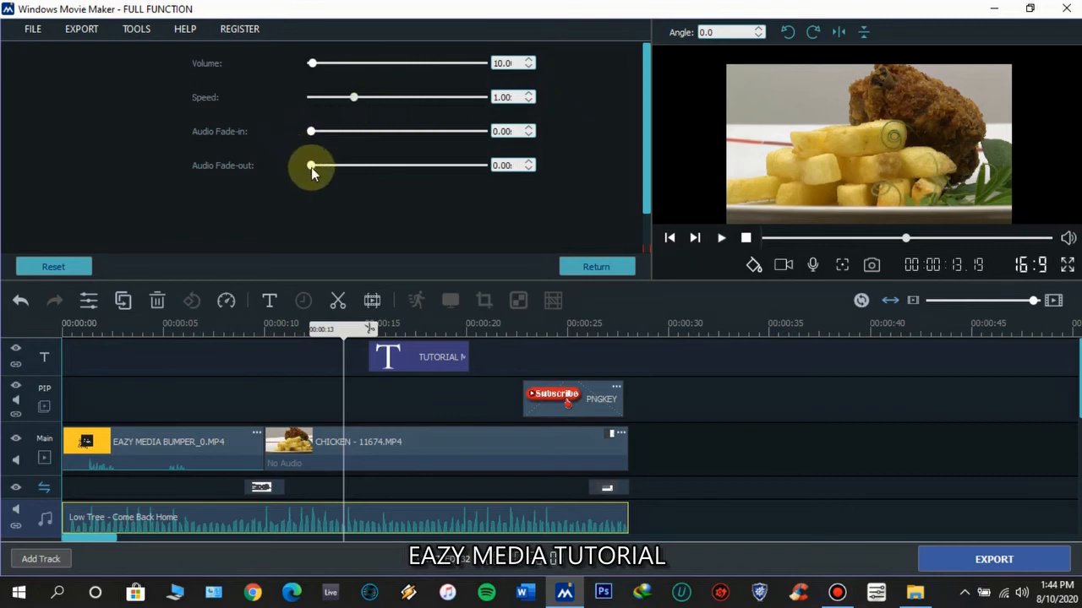
pyautogui.moveTo(311, 168); pyautogui.dragTo(355, 172)
# Step: Play the whole timeline from the start to check the music, and stop playback at the end
pyautogui.moveTo(345, 330); pyautogui.dragTo(165, 340)
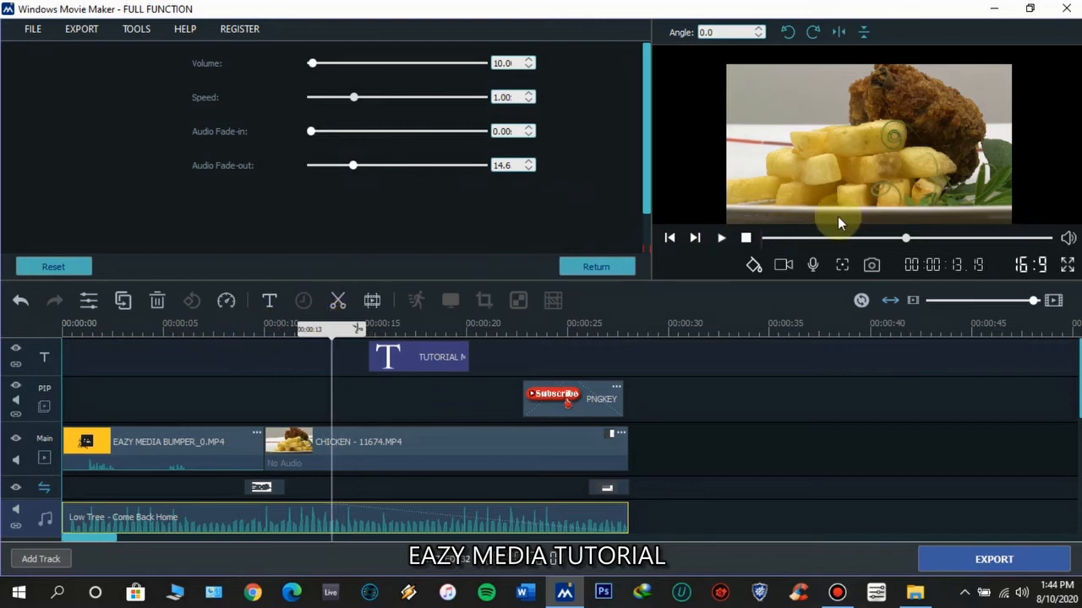
pyautogui.click(765, 238)
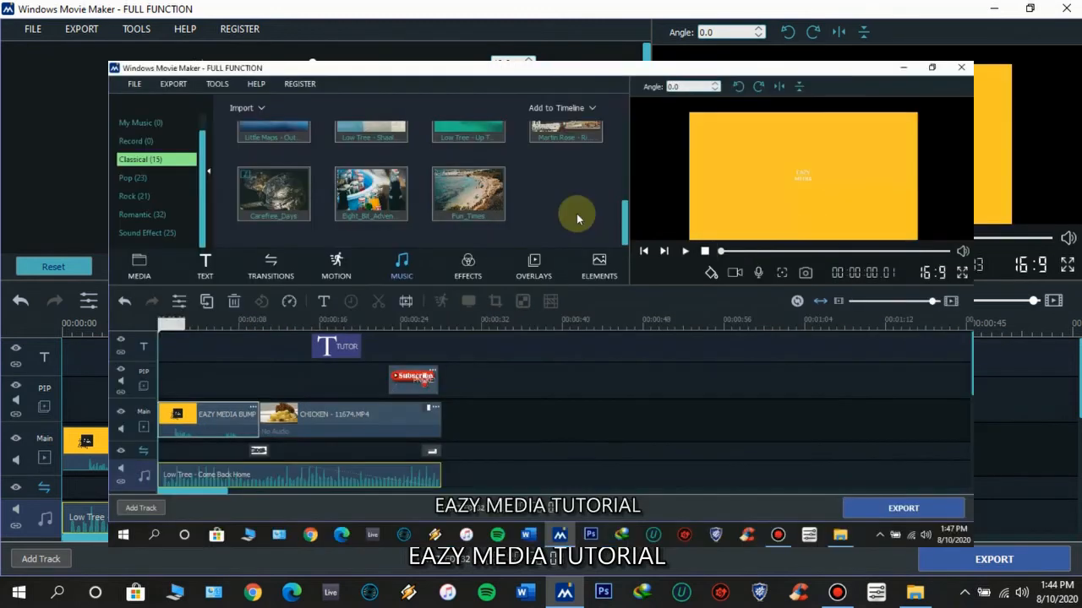
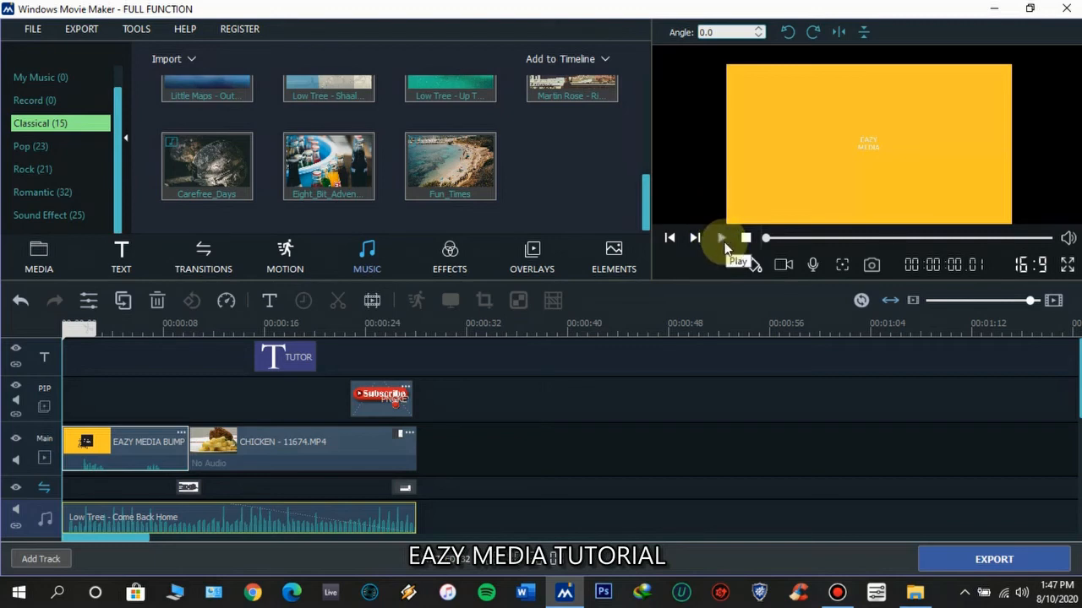
pyautogui.click(722, 240)
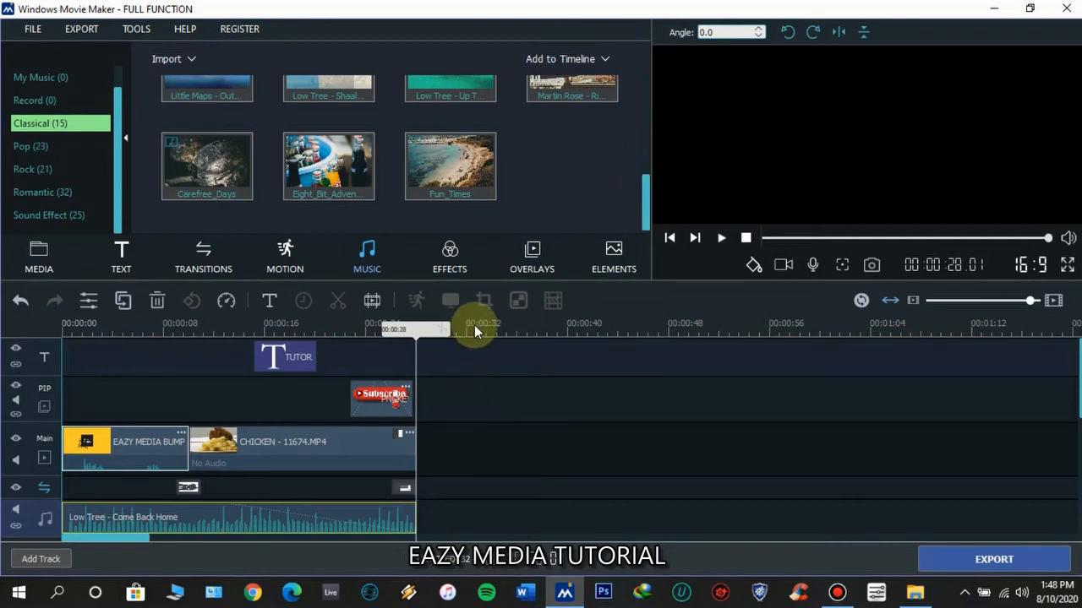
pyautogui.click(747, 239)
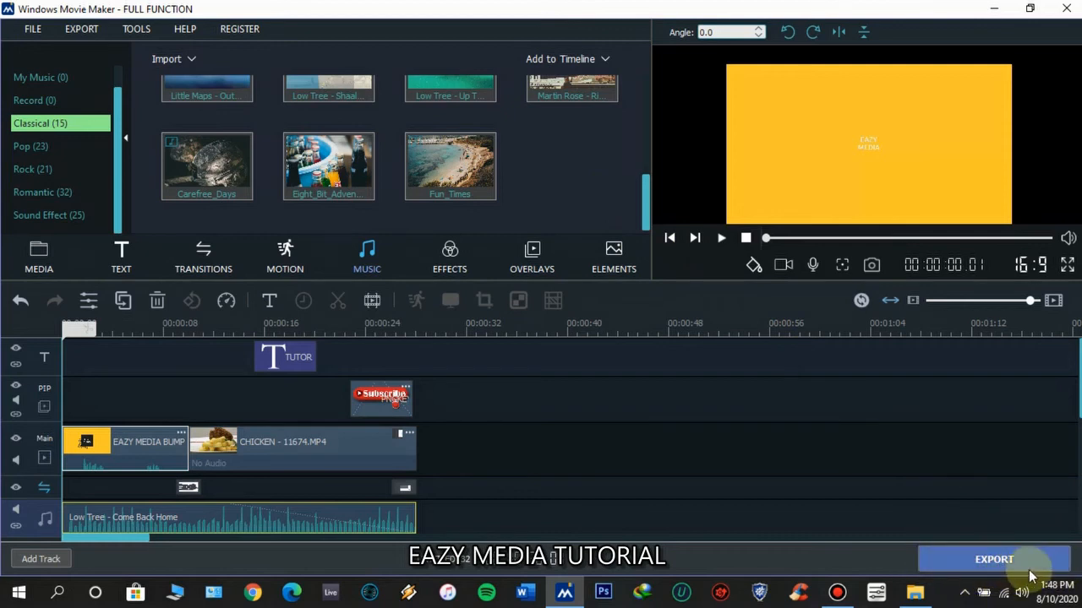
# Step: Open the export settings and look through the Local, Device, YouTube and Vimeo options, including the iPad preset
pyautogui.click(968, 575)
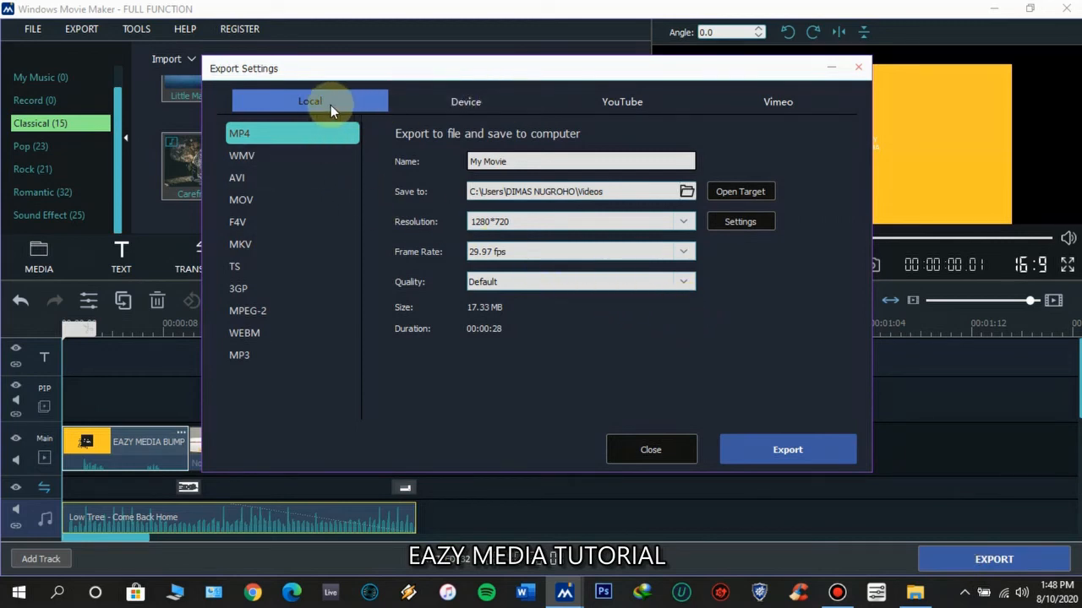
pyautogui.click(469, 102)
pyautogui.click(638, 108)
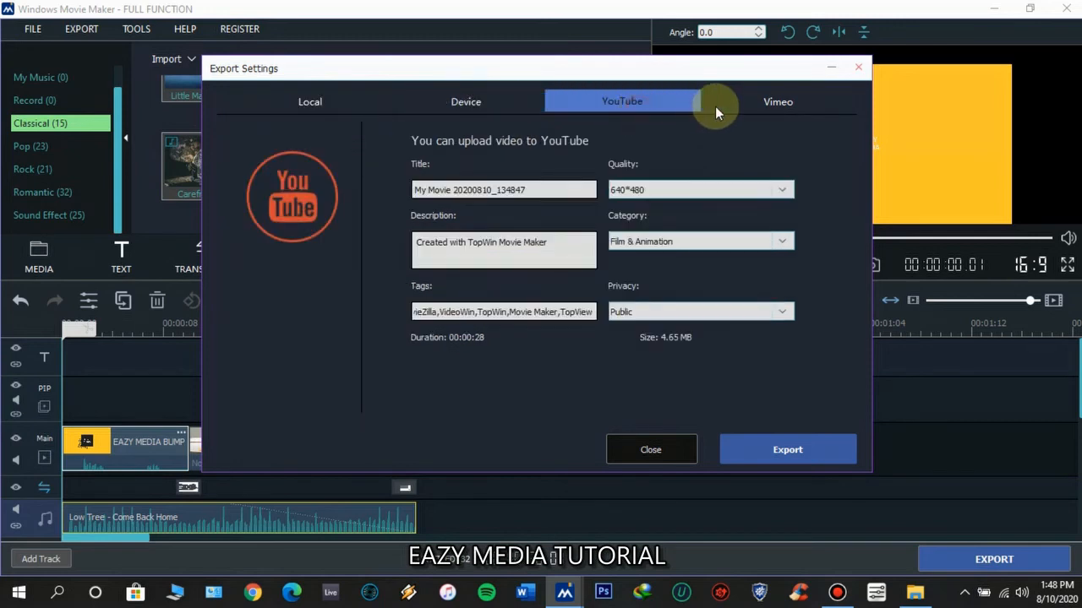
pyautogui.click(780, 109)
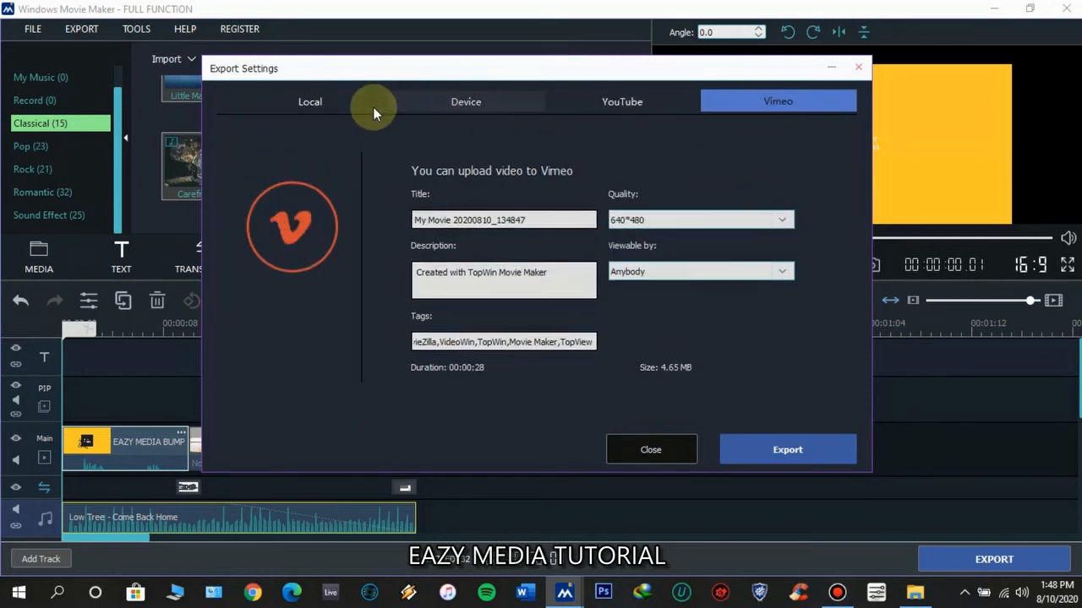
pyautogui.click(304, 108)
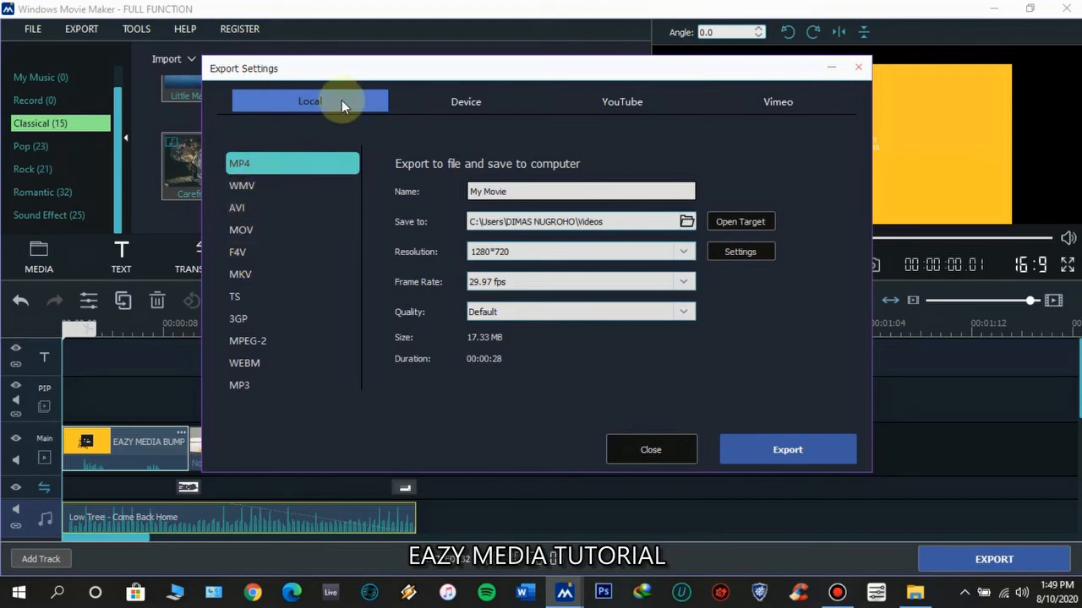
pyautogui.click(461, 104)
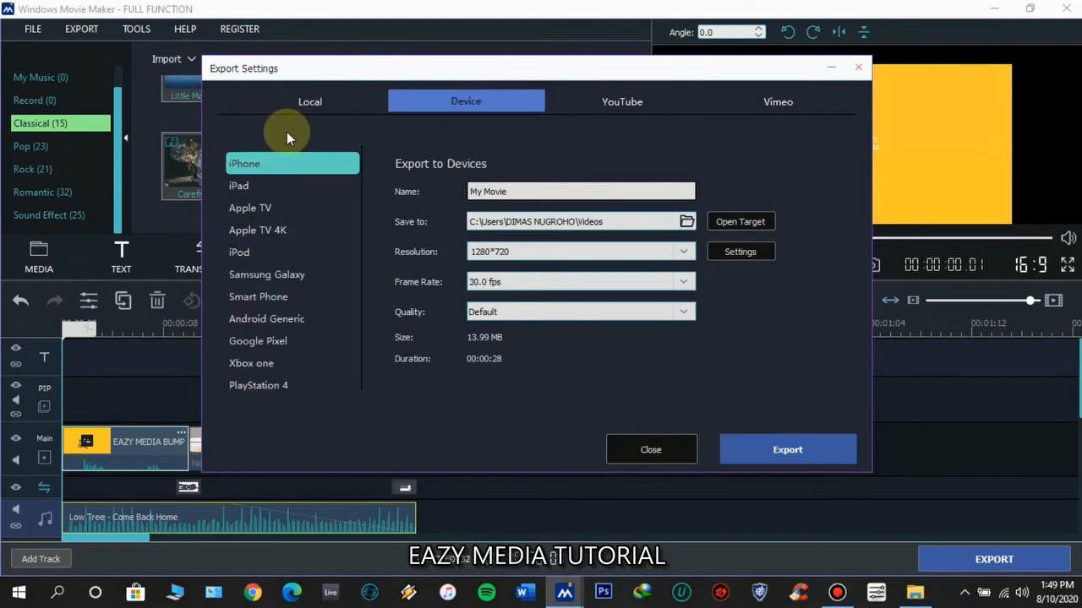
pyautogui.click(251, 187)
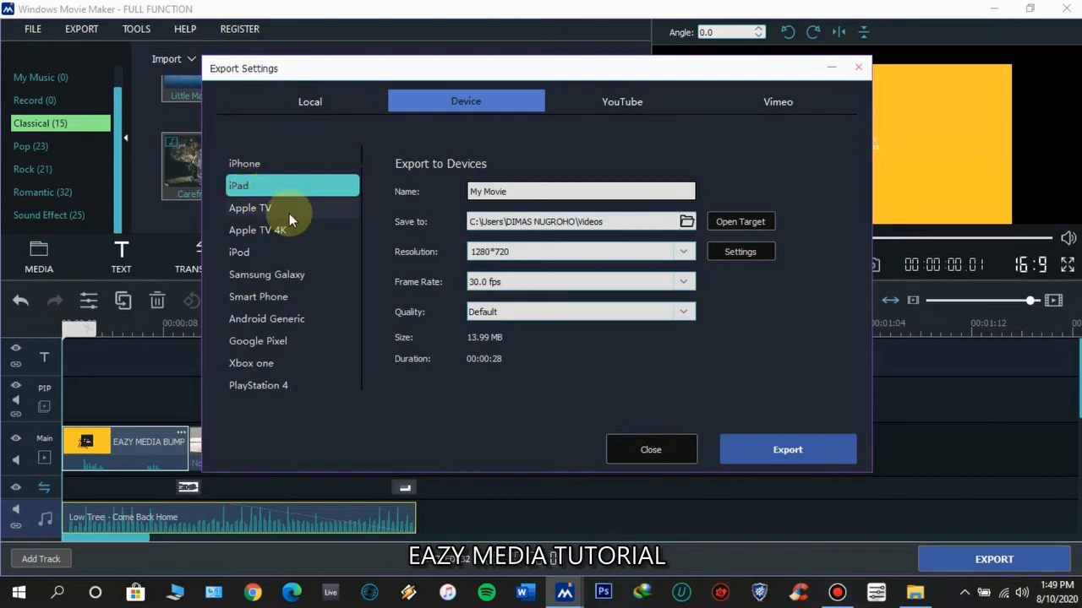
pyautogui.click(630, 102)
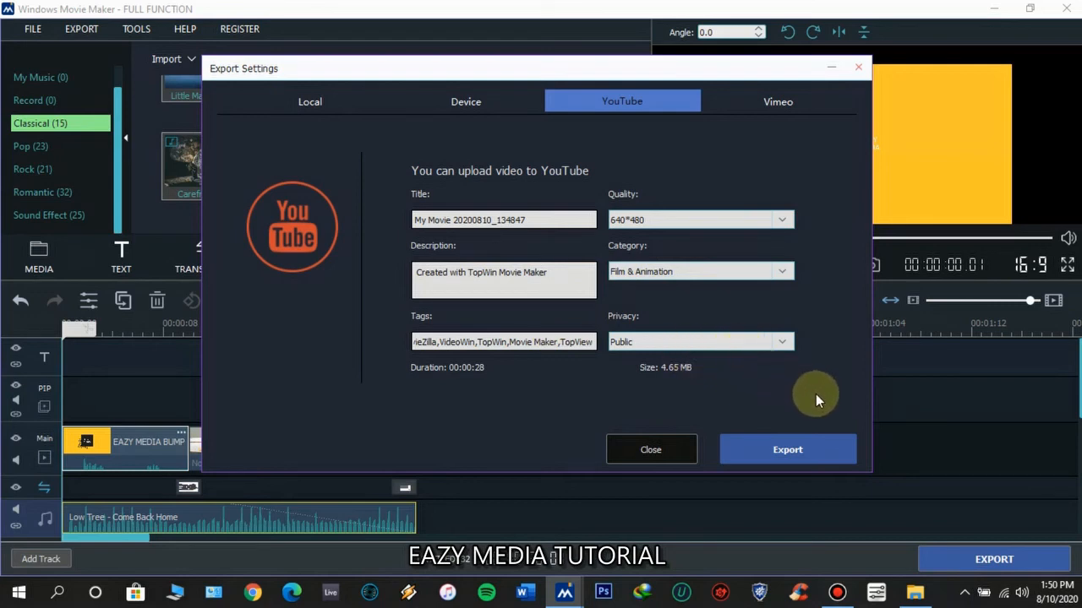
pyautogui.click(773, 109)
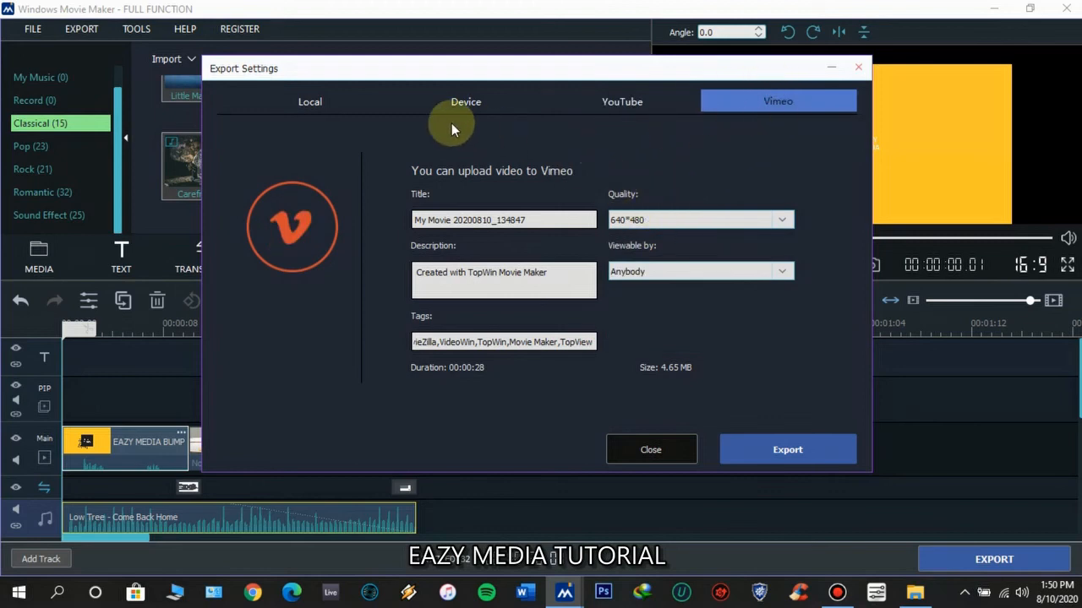
# Step: Name the local MP4 export TUTORIAL MOVIE MAKER 2020 and check the available save folders
pyautogui.click(326, 107)
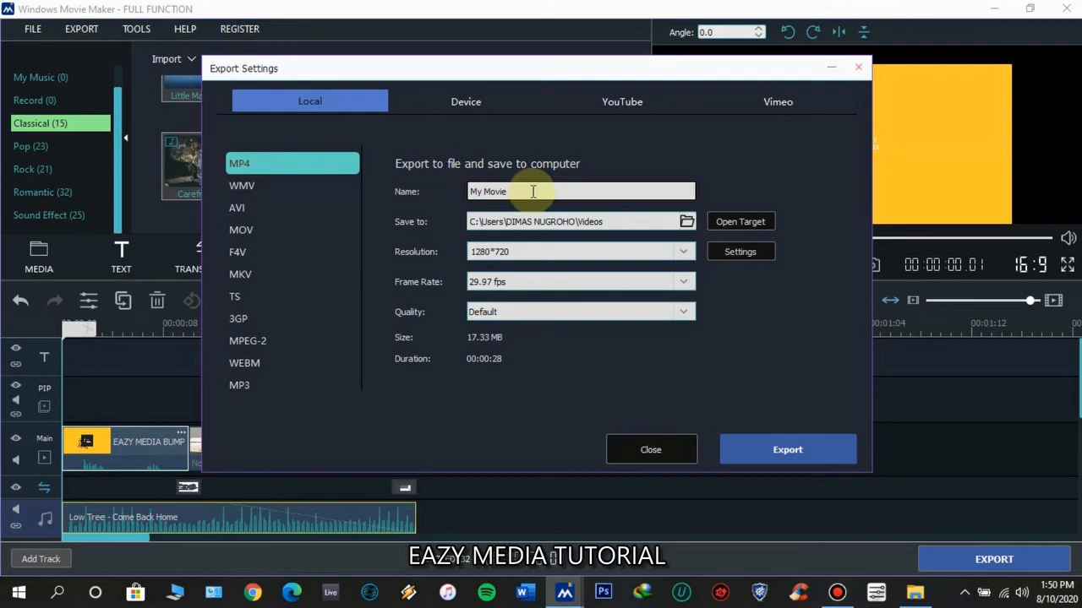
pyautogui.moveTo(532, 191); pyautogui.dragTo(418, 186)
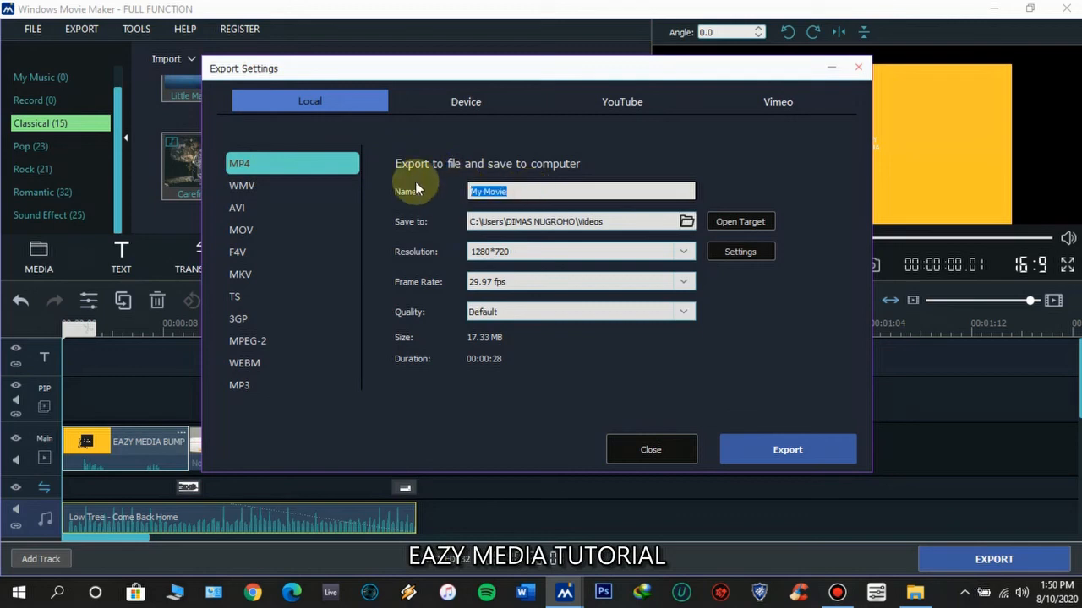
pyautogui.write('TUTORIAL MOVIE MAKER ')
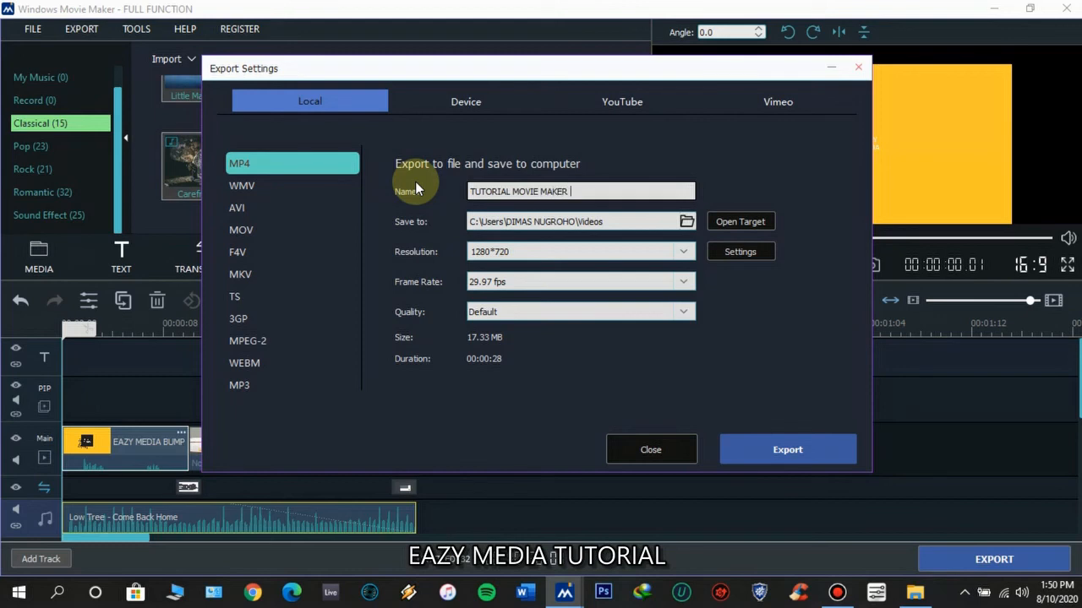
pyautogui.write('2020')
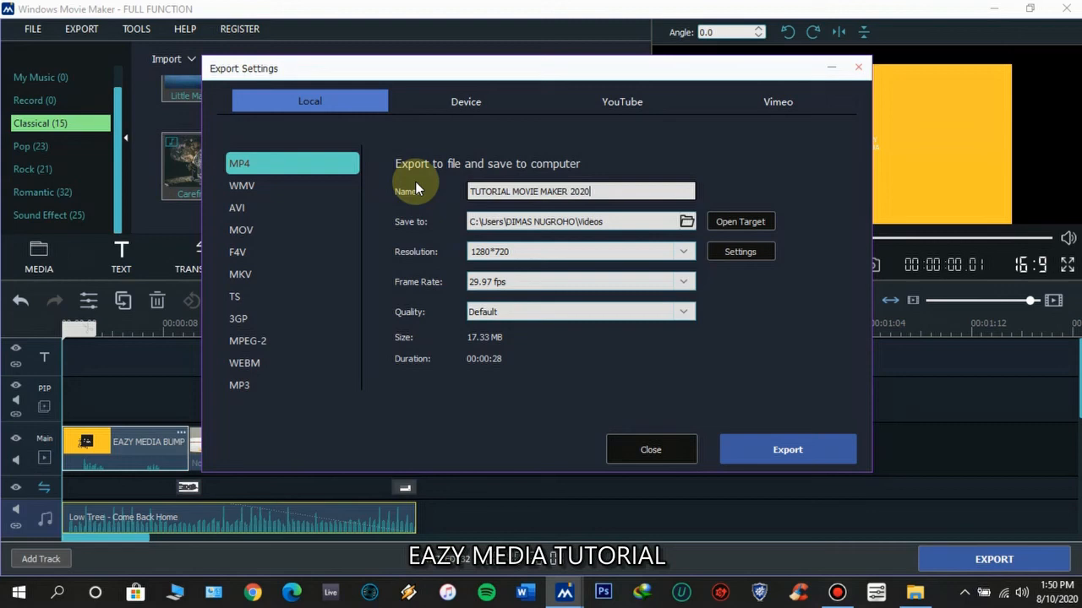
pyautogui.click(687, 222)
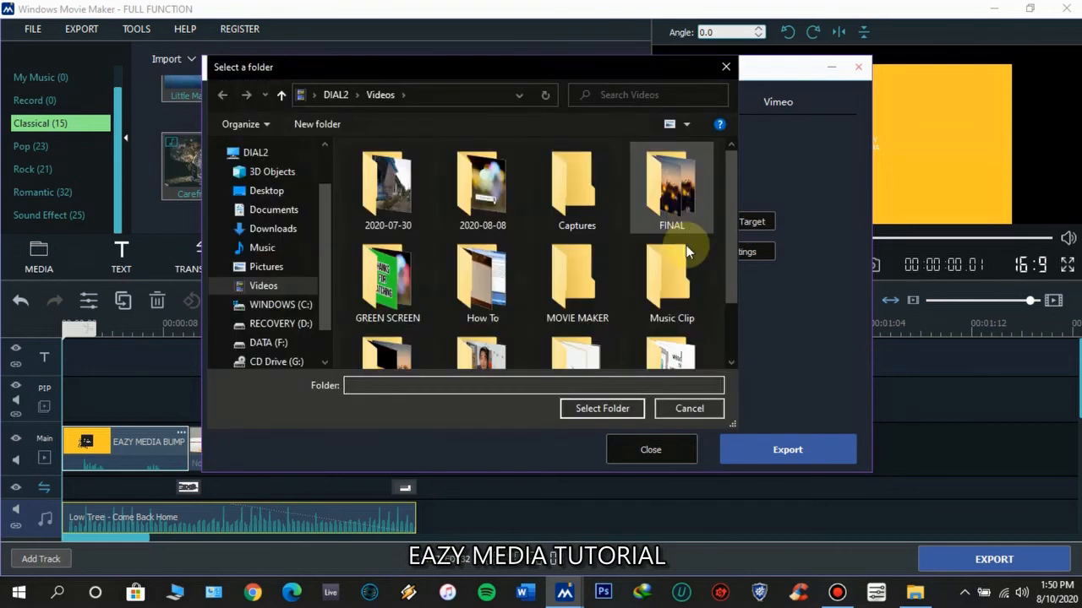
pyautogui.click(695, 410)
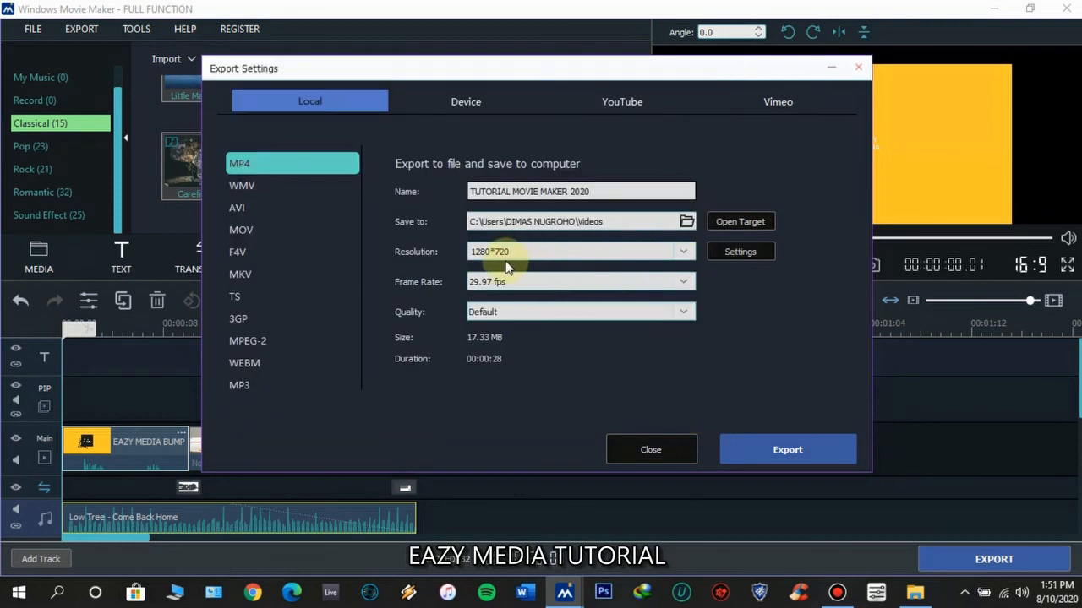
# Step: Export the movie as MP4 at 1920*1080 resolution, 60.0 fps and Default quality
pyautogui.click(684, 254)
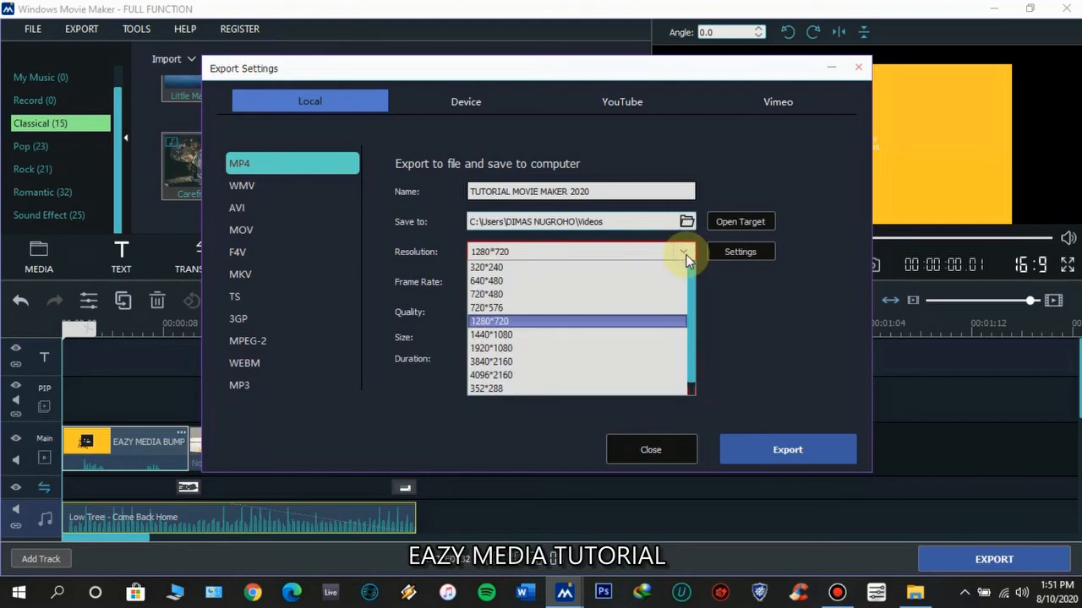
pyautogui.click(508, 349)
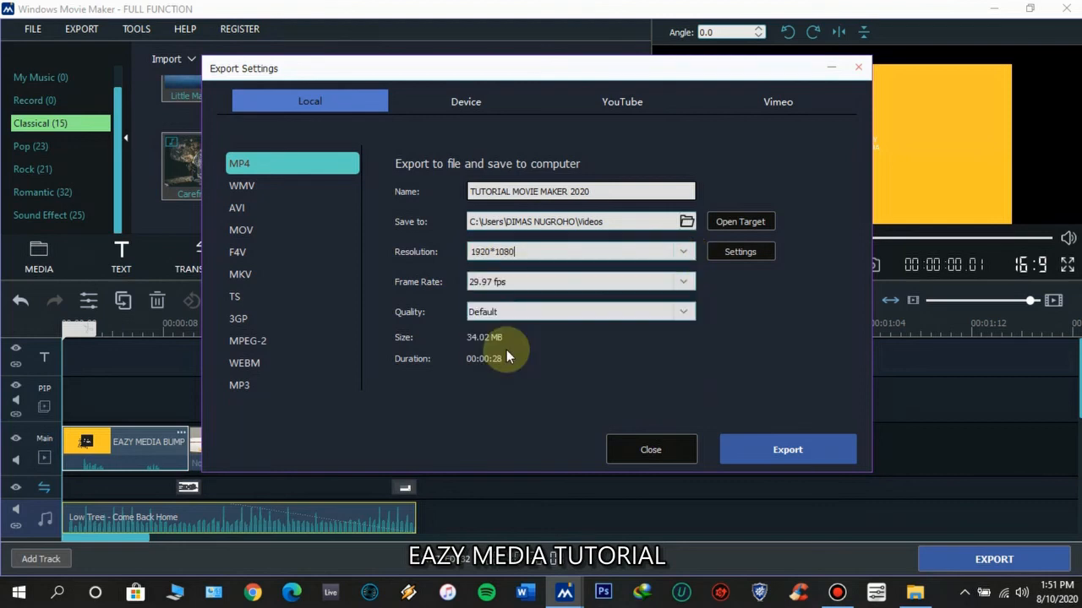
pyautogui.click(683, 286)
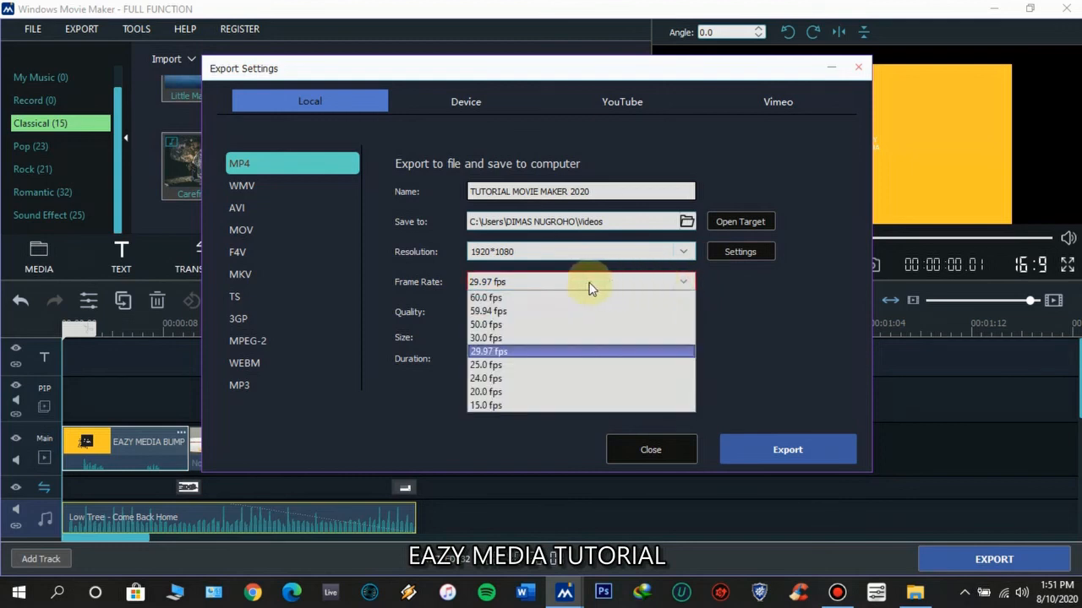
pyautogui.click(506, 300)
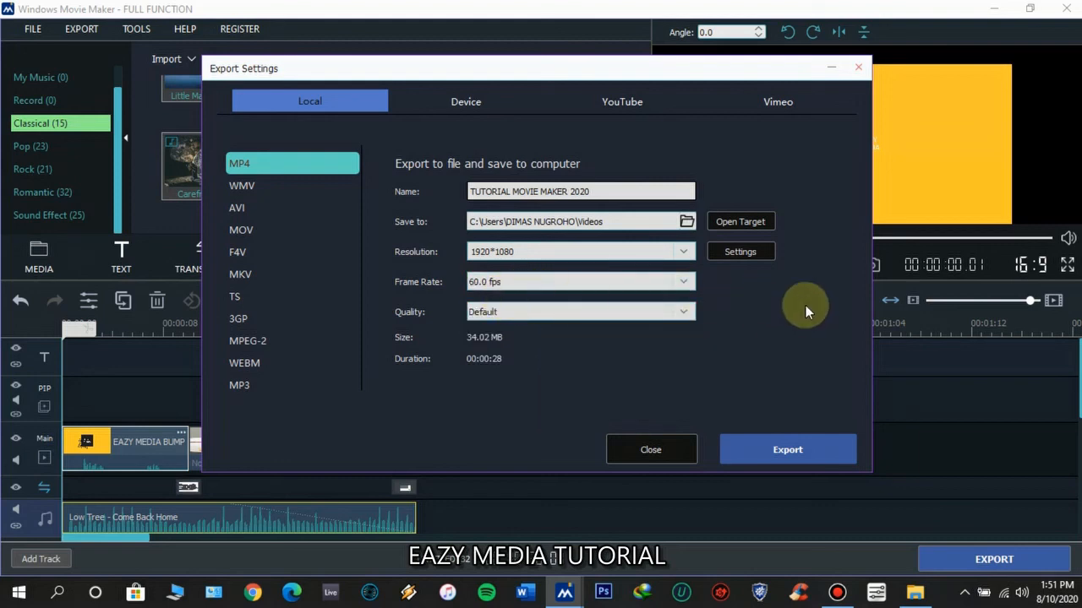
pyautogui.click(684, 314)
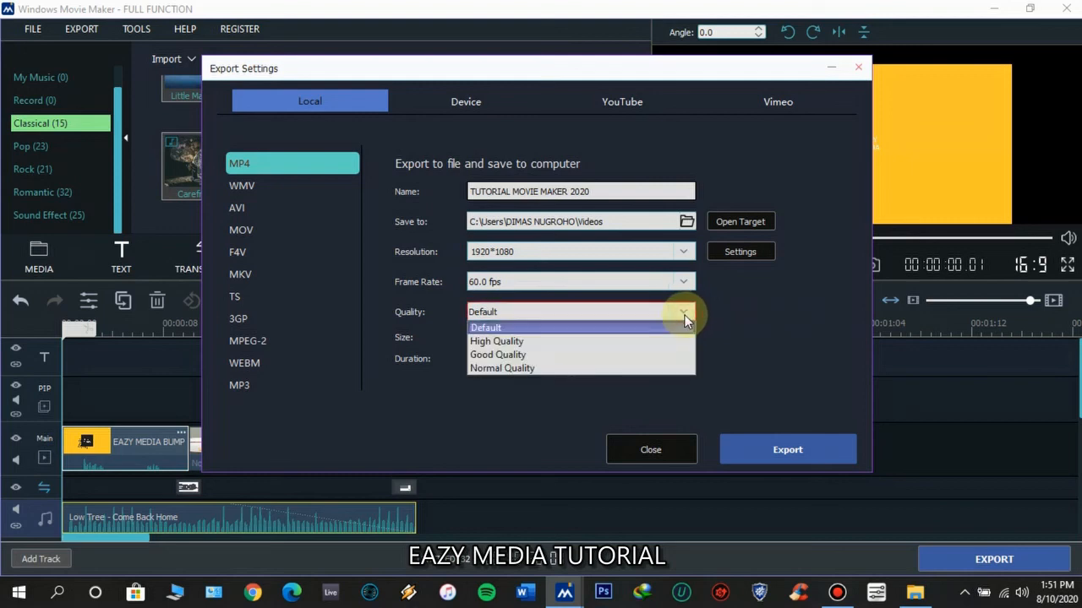
pyautogui.click(684, 316)
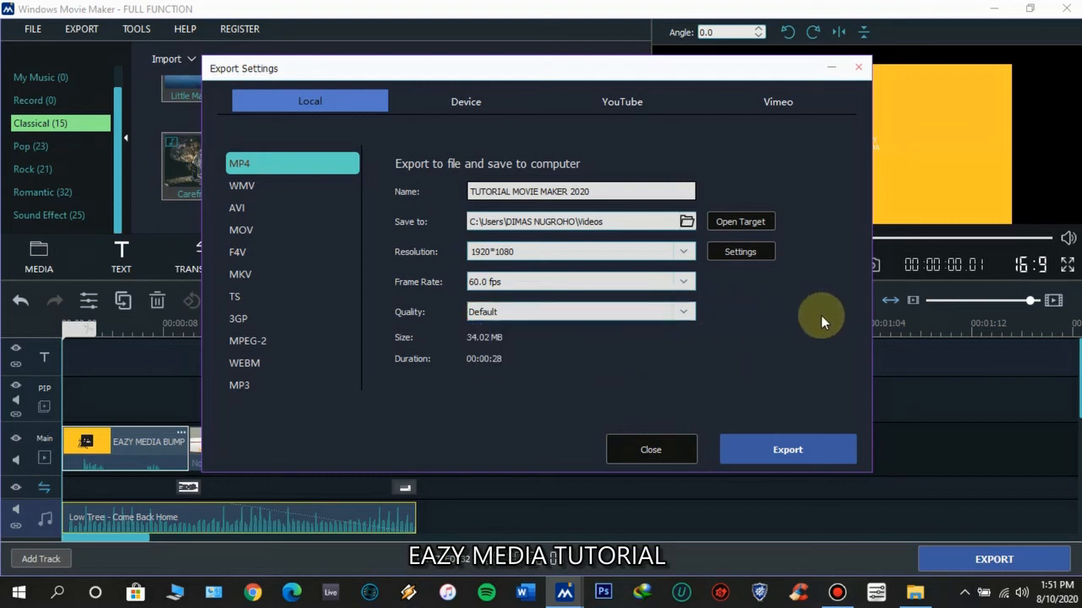
pyautogui.click(786, 452)
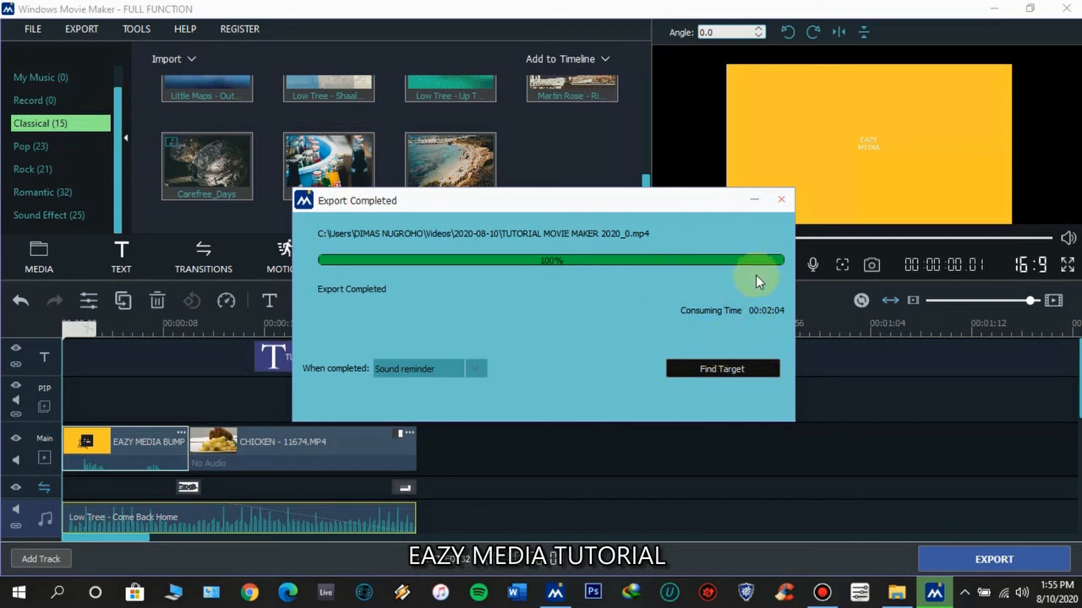
# Step: Open the exported file's folder and play TUTORIAL MOVIE MAKER 2020_0 full screen in VLC media player
pyautogui.click(729, 372)
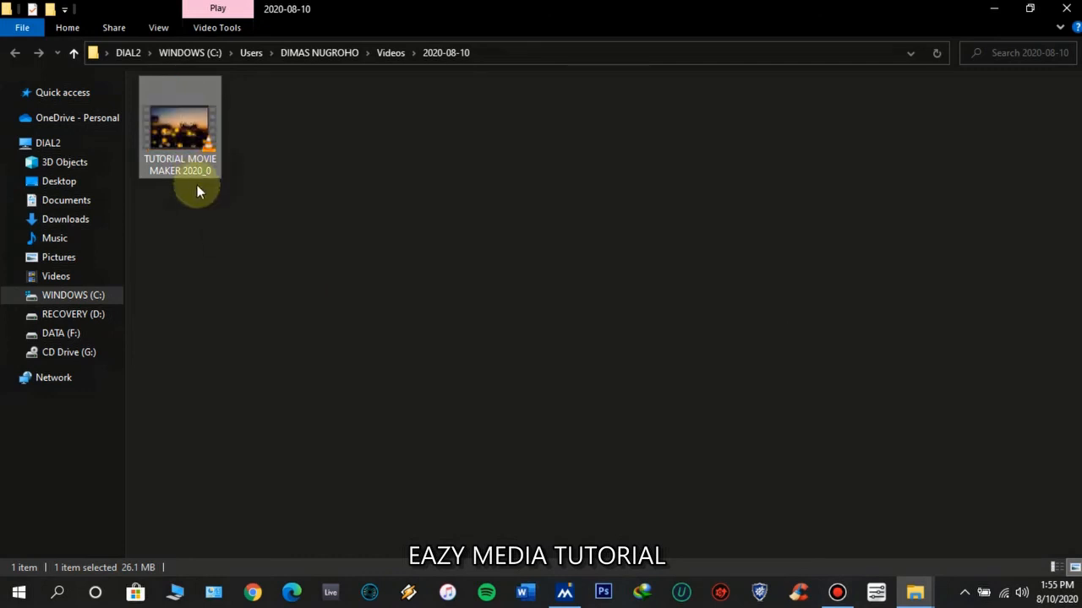
pyautogui.doubleClick(197, 142)
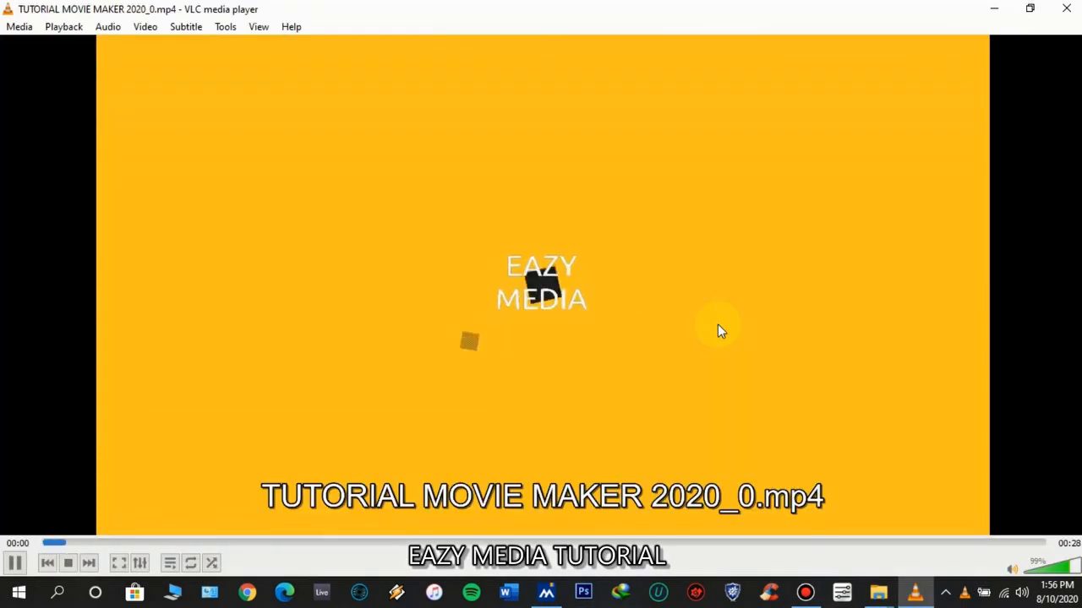
pyautogui.doubleClick(719, 323)
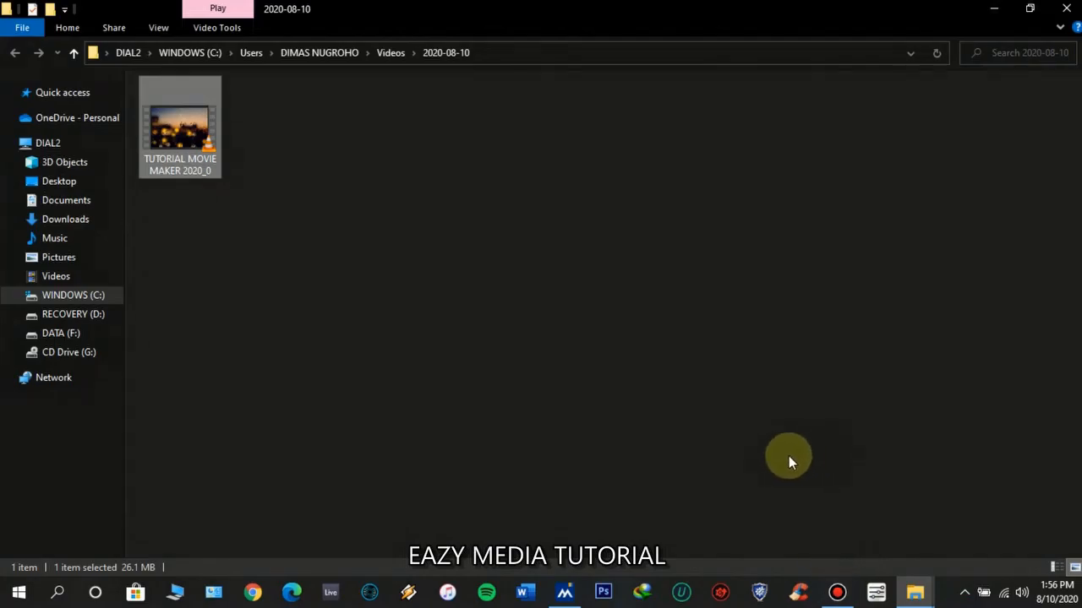
# Step: Switch back to Windows Movie Maker and play the timeline from the start
pyautogui.moveTo(568, 595)
pyautogui.click(568, 594)
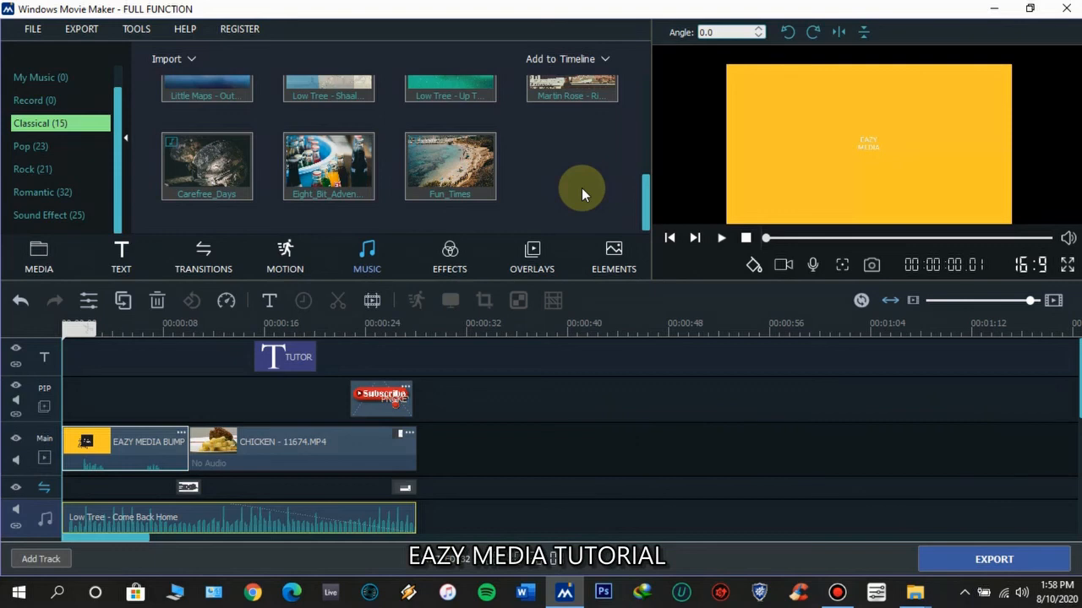
pyautogui.click(721, 238)
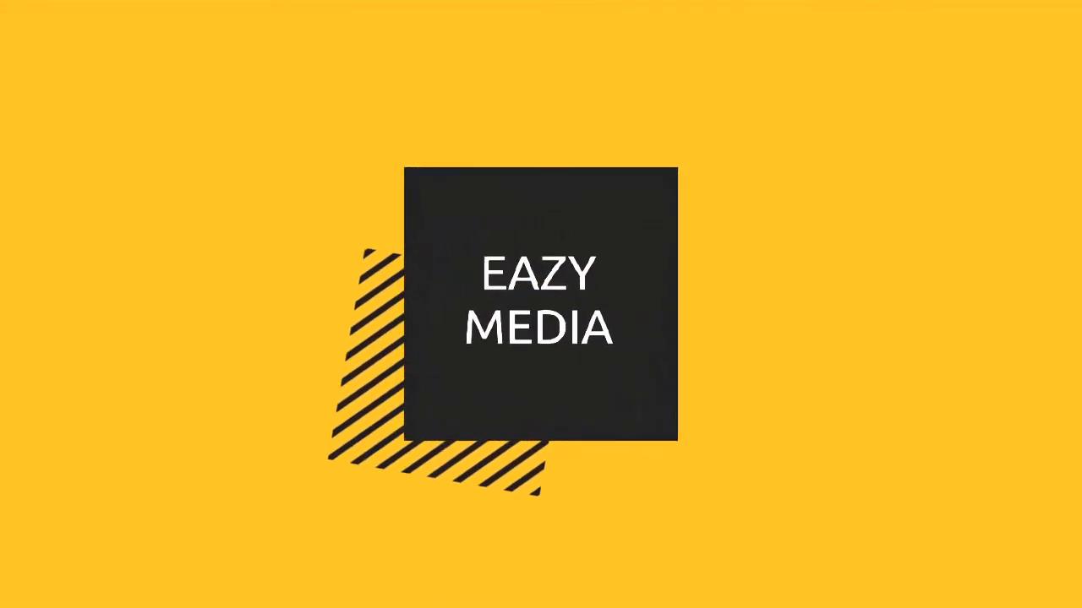